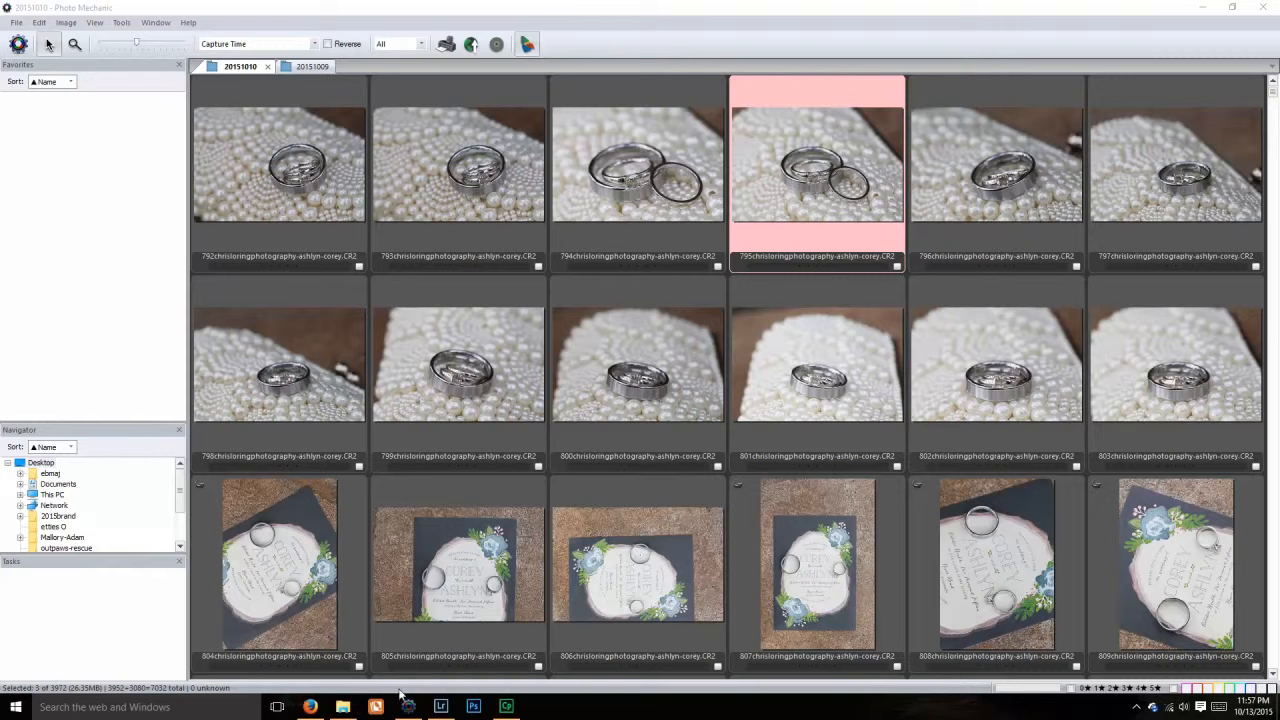
# Step: Switch to Firefox and look over the Photo Mechanic free trial download page
pyautogui.click(310, 706)
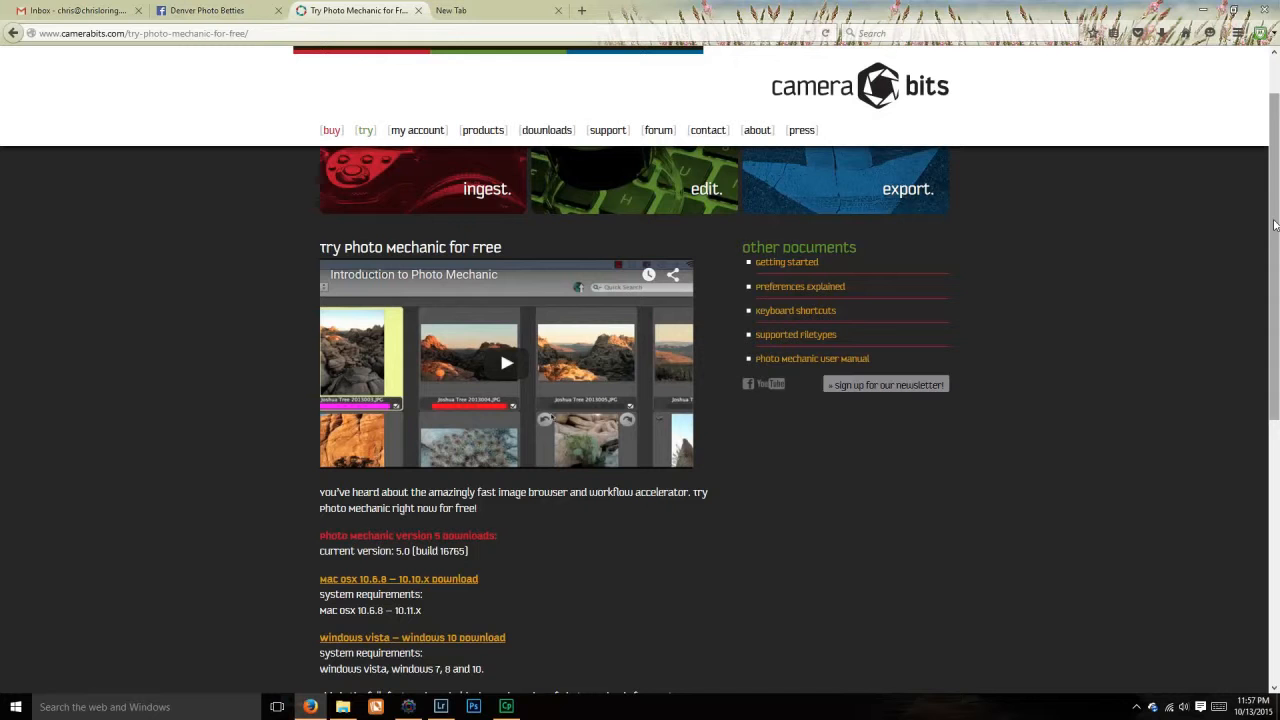
pyautogui.moveTo(1274, 225); pyautogui.dragTo(1241, 356)
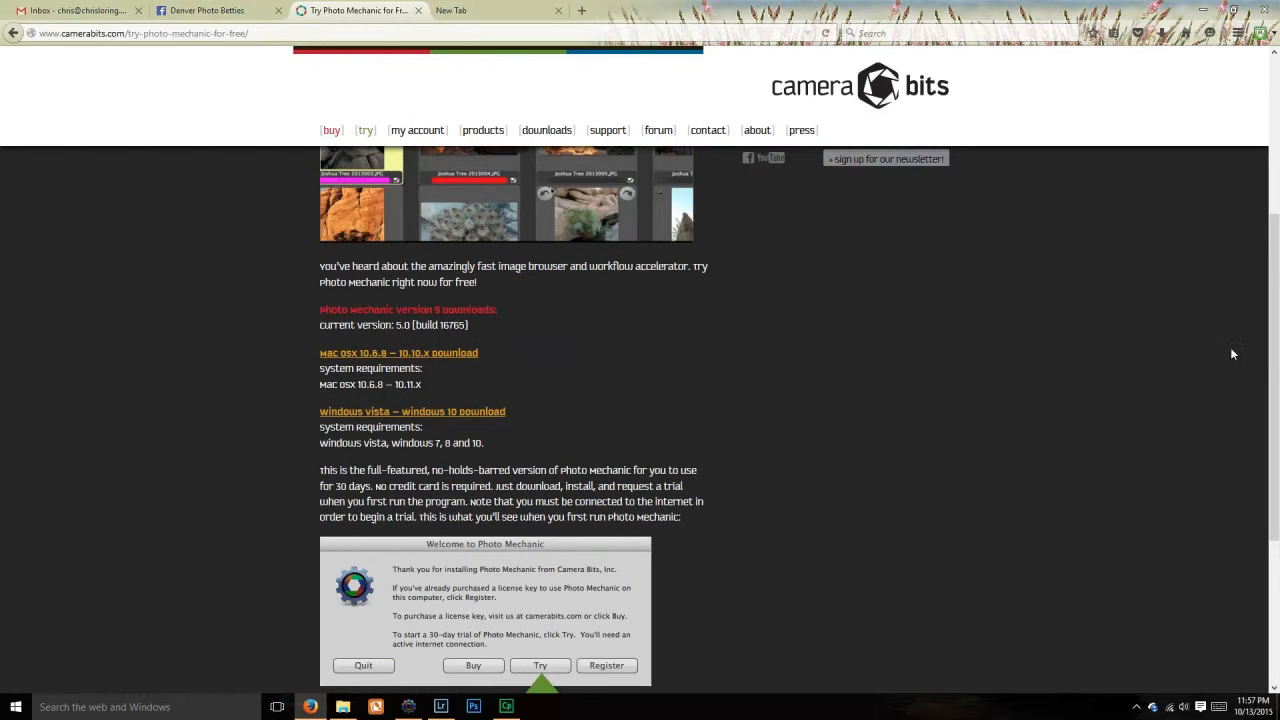
pyautogui.scroll(4, 1210, 330)
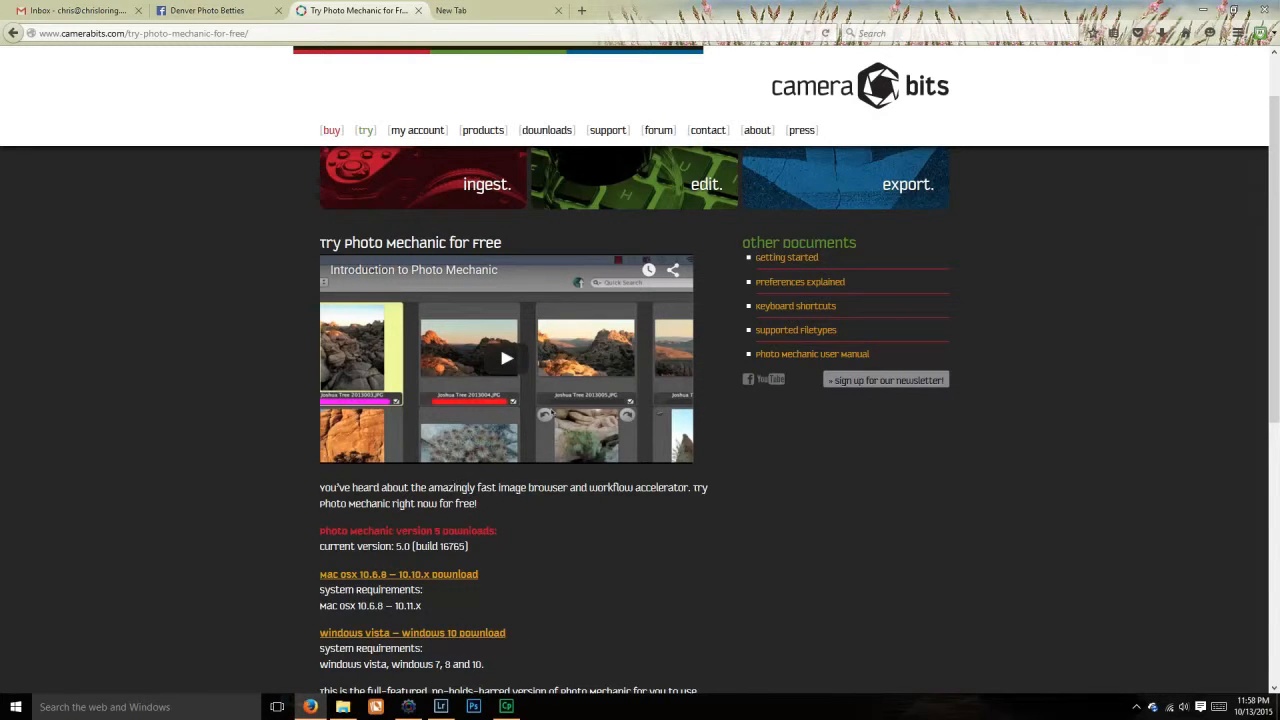
# Step: Switch to Photo Mechanic and review the Ingest settings with the NIKON D750 disk as source, closing them without ingesting
pyautogui.click(408, 706)
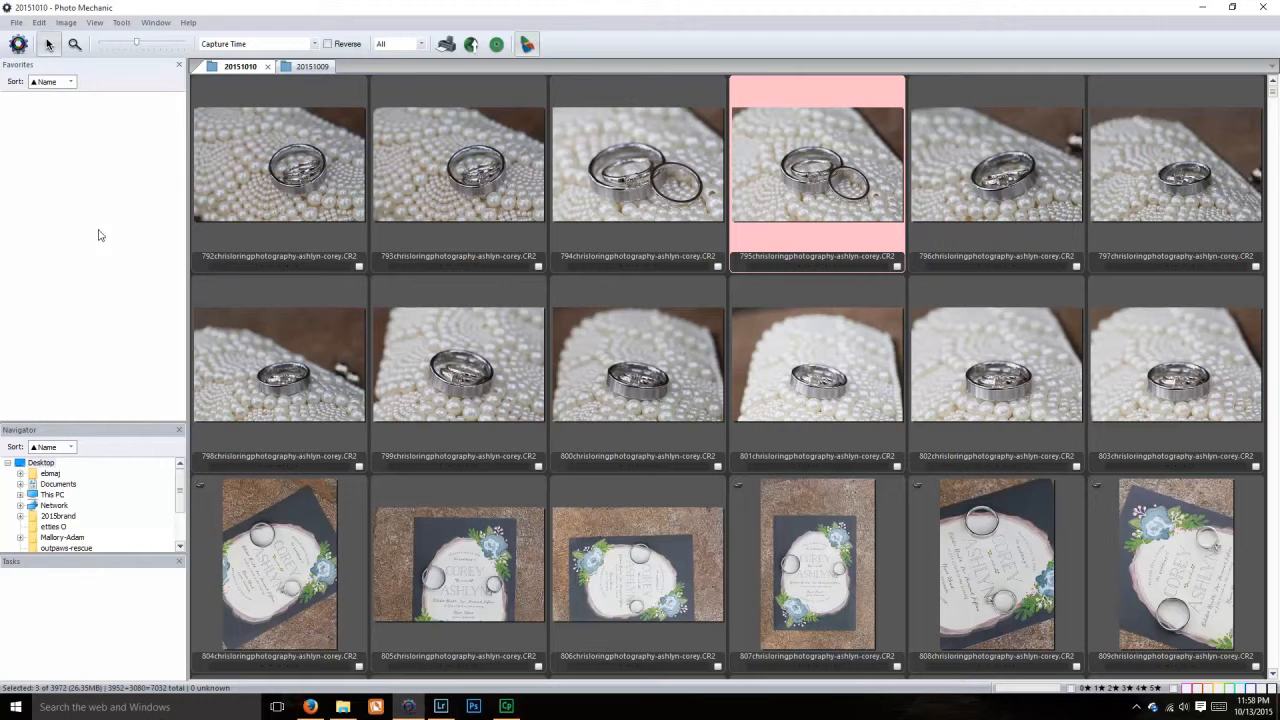
pyautogui.click(15, 22)
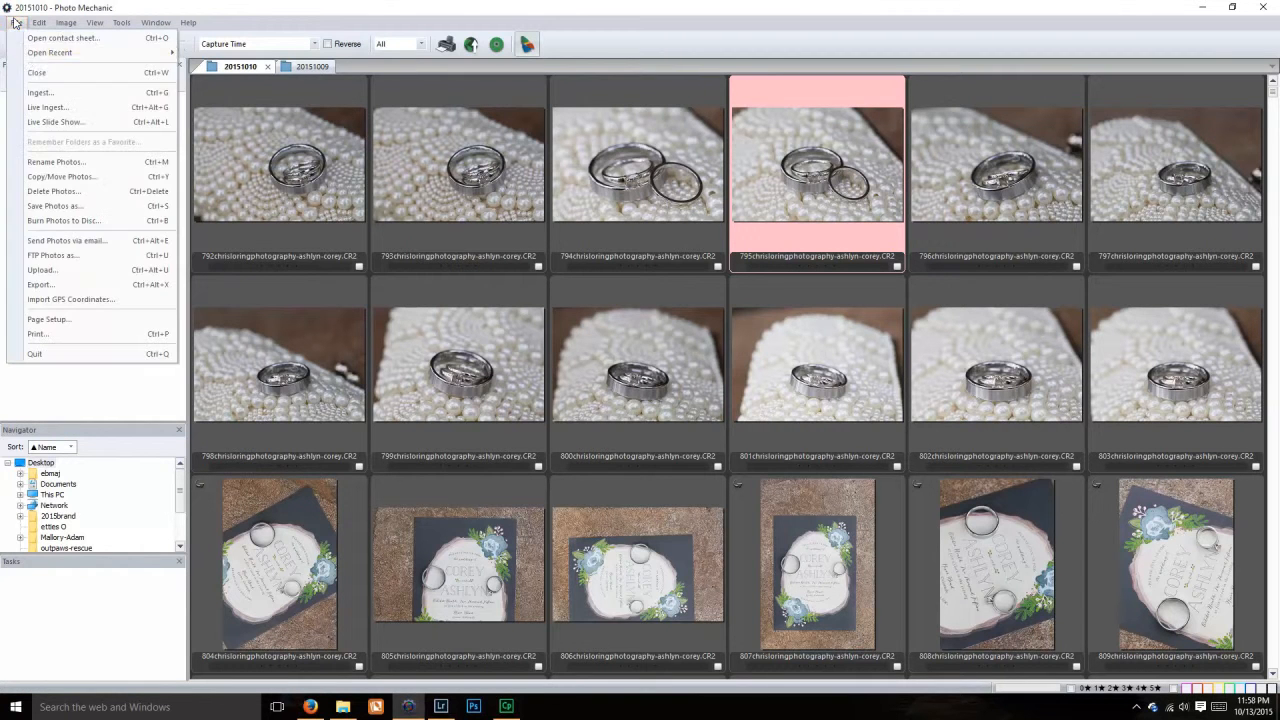
pyautogui.click(40, 93)
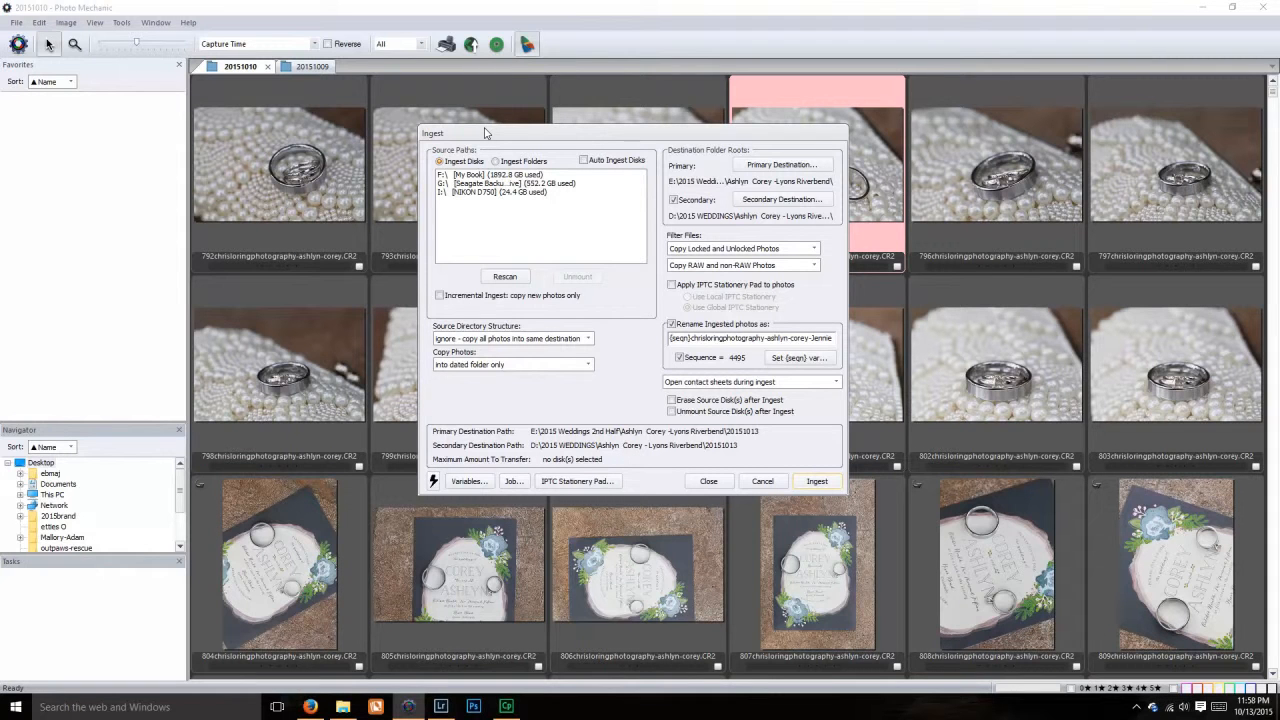
pyautogui.click(486, 193)
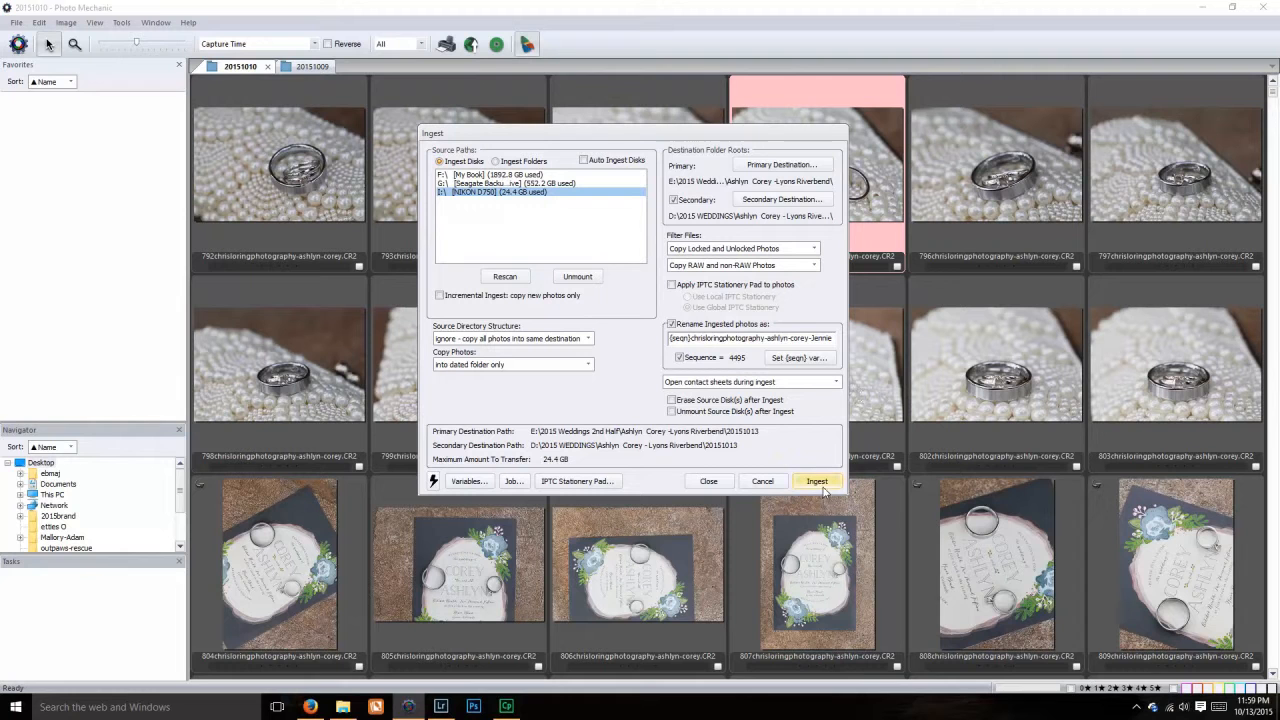
pyautogui.click(763, 483)
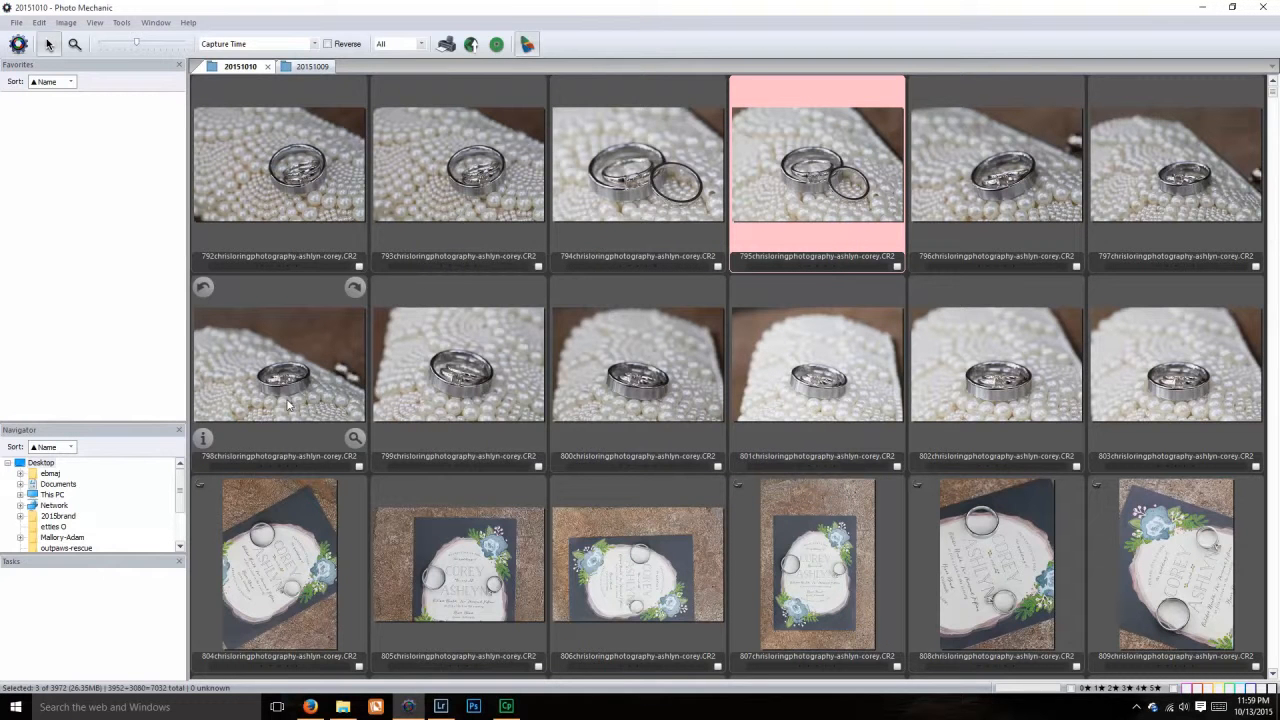
# Step: Browse the thumbnails of the 20151010 contact sheet and briefly preview a photo
pyautogui.scroll(1, 595, 350)
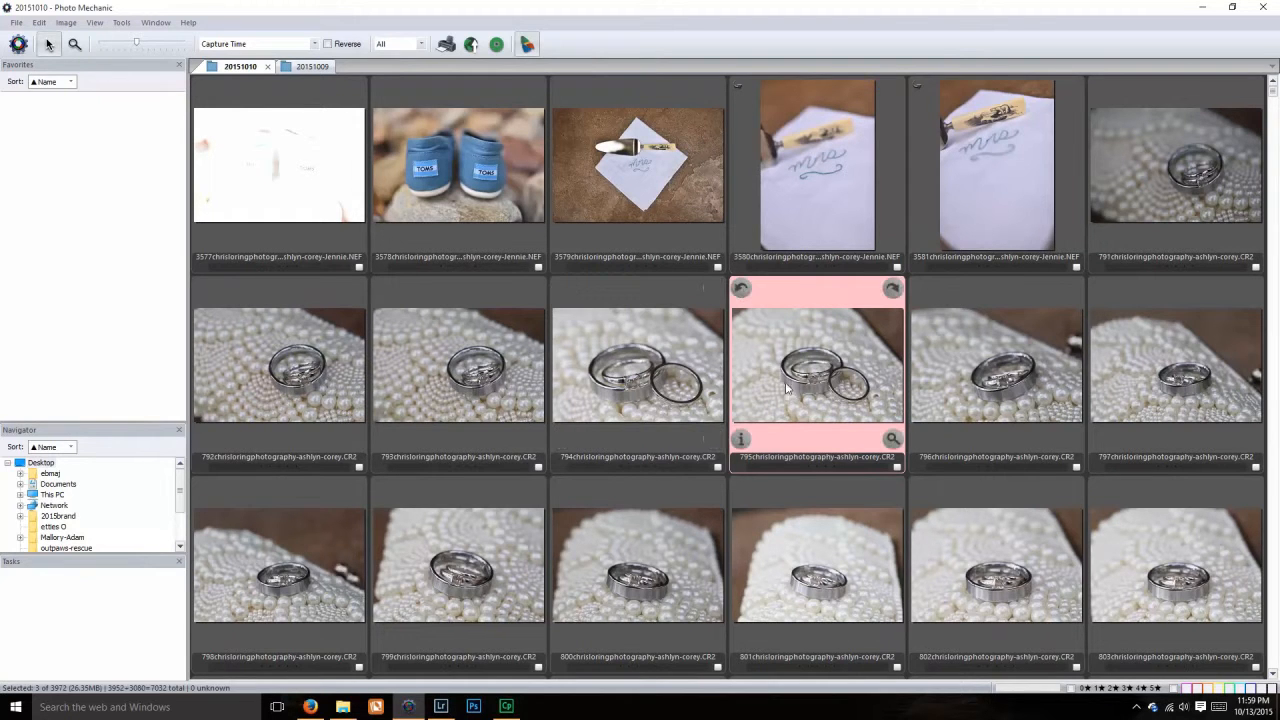
pyautogui.scroll(-5, 773, 380)
pyautogui.scroll(-5, 773, 380)
pyautogui.scroll(10, 773, 380)
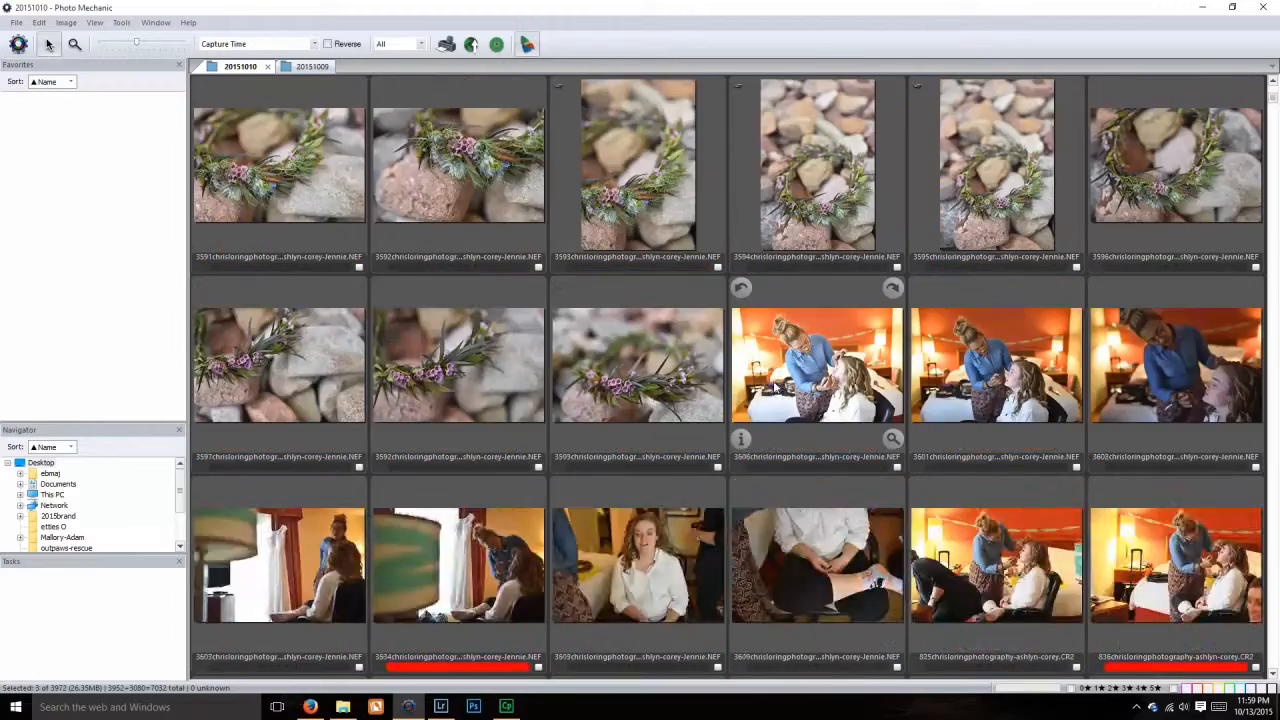
pyautogui.scroll(-10, 776, 380)
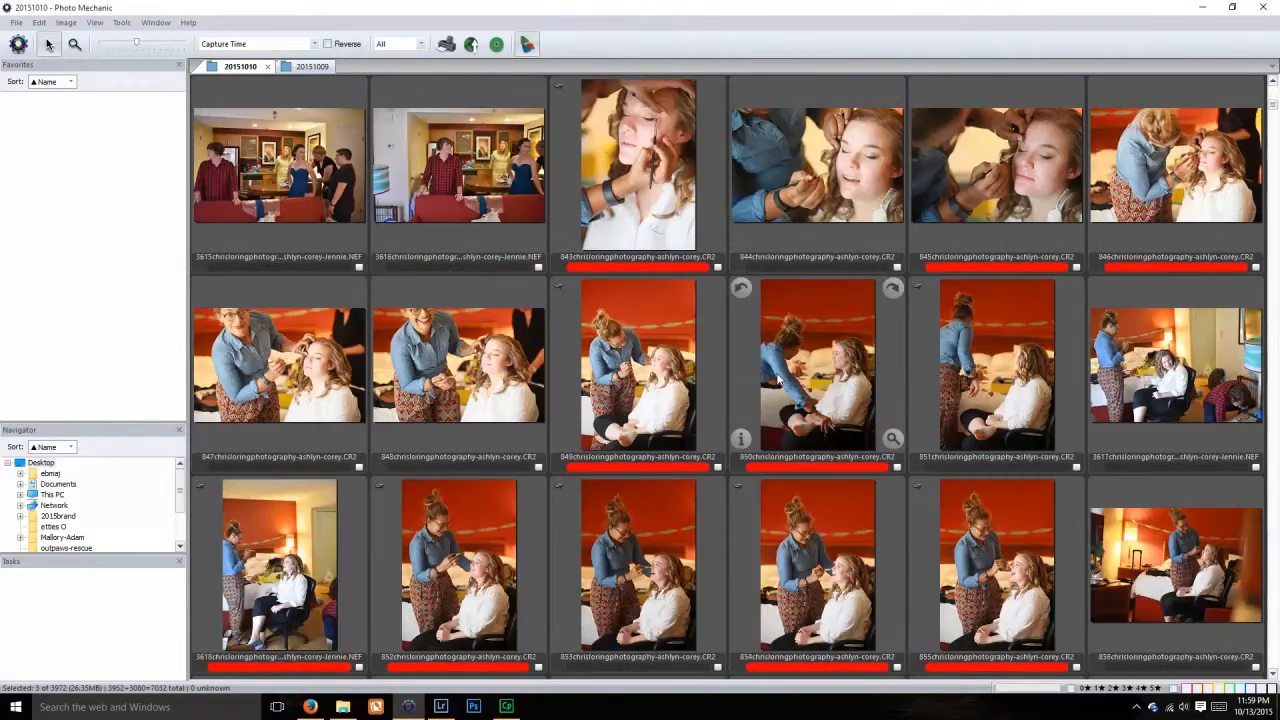
pyautogui.scroll(12, 778, 379)
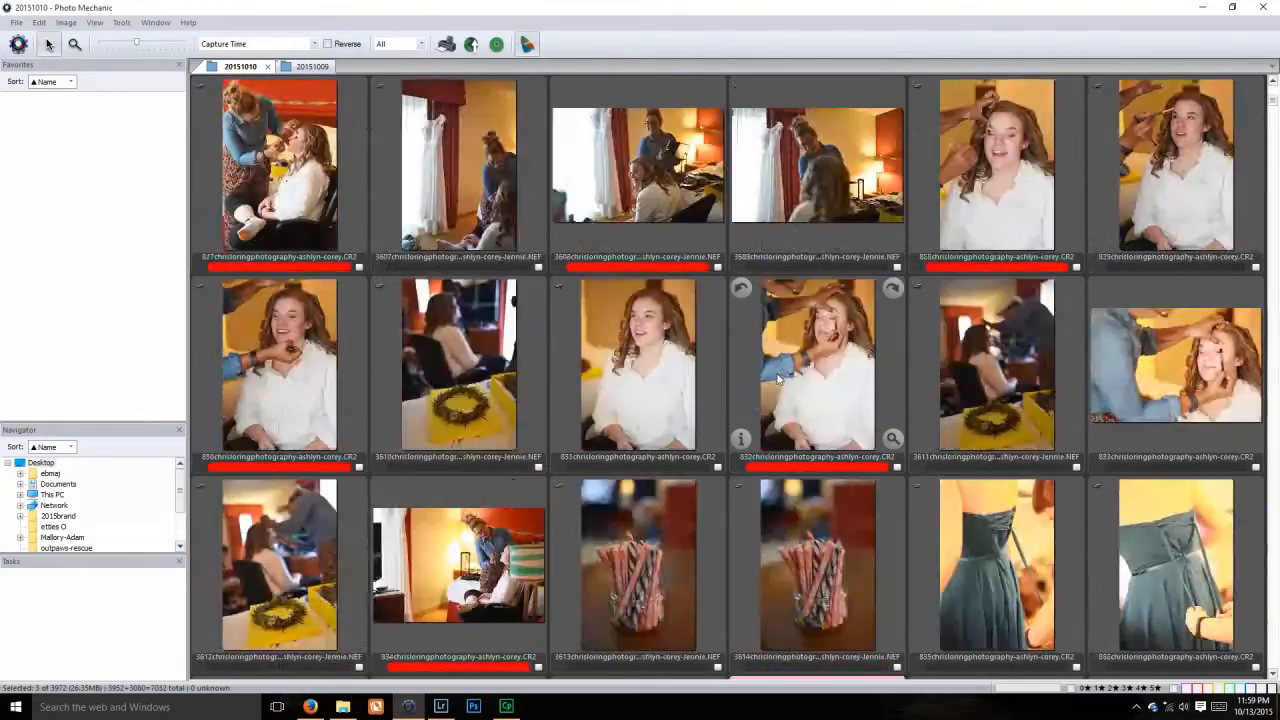
pyautogui.doubleClick(780, 378)
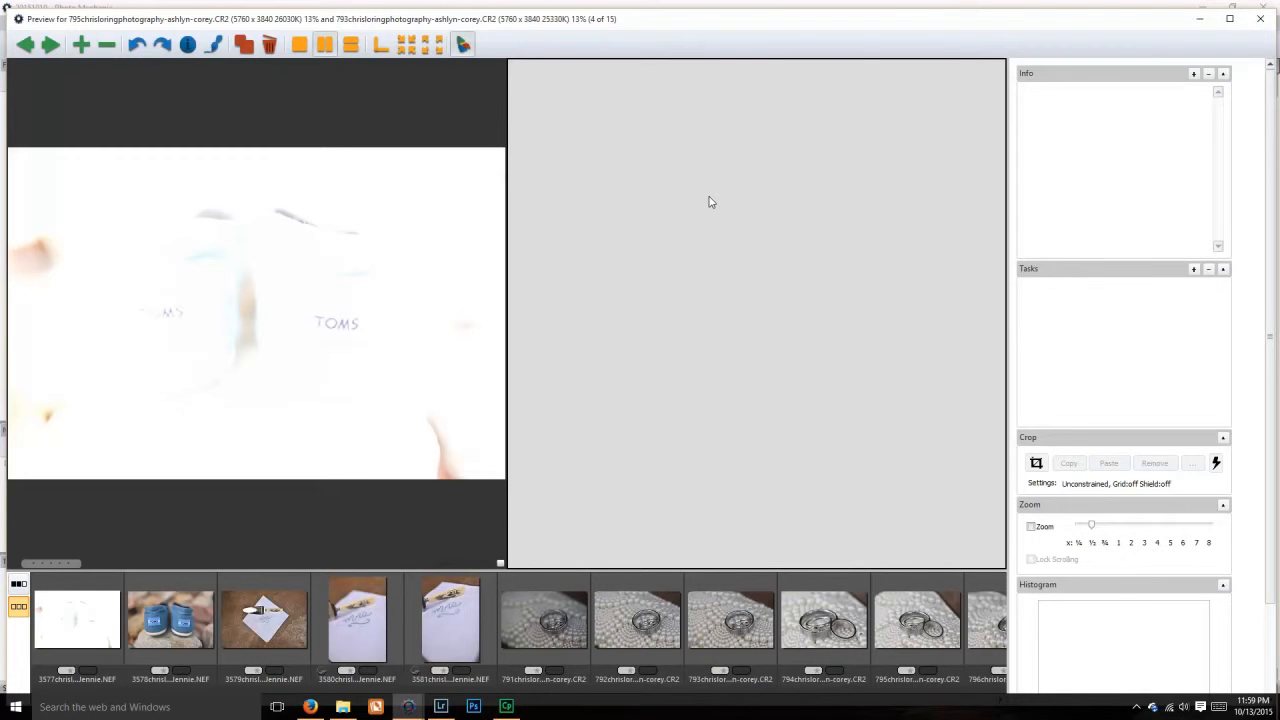
pyautogui.click(1261, 17)
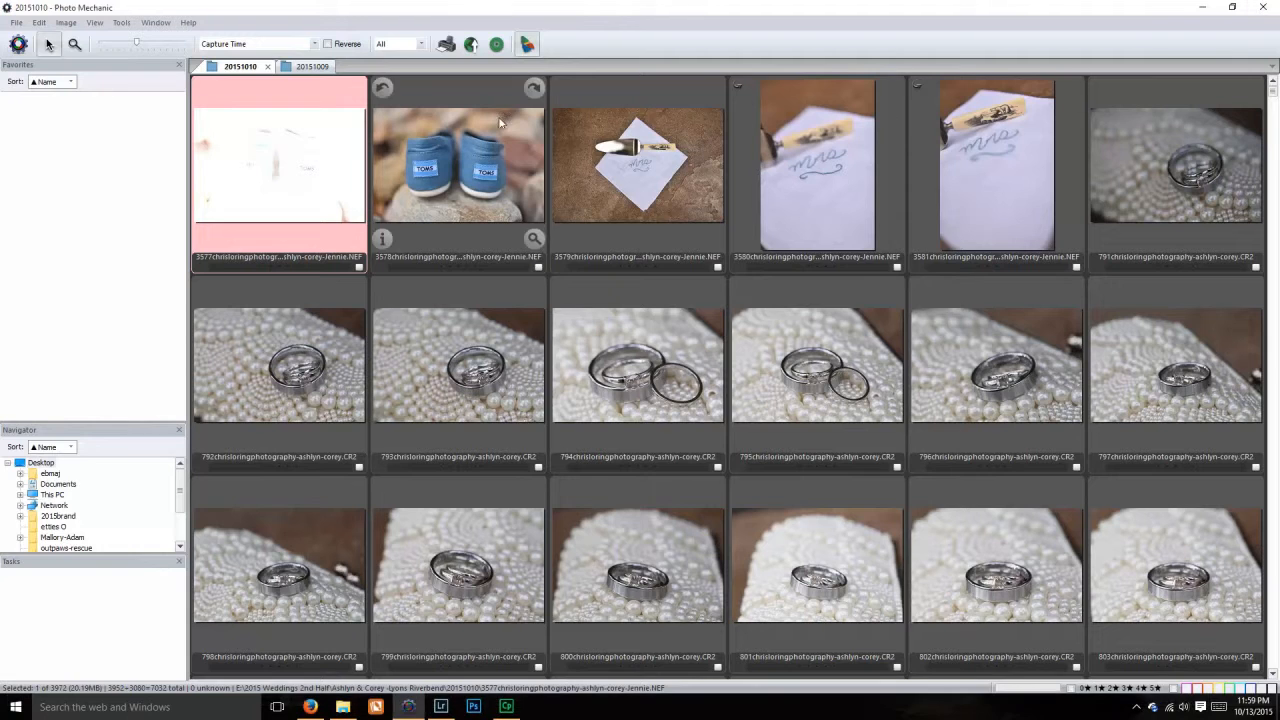
# Step: Sort the contact sheet by Modification Time and return it to Capture Time order
pyautogui.click(315, 45)
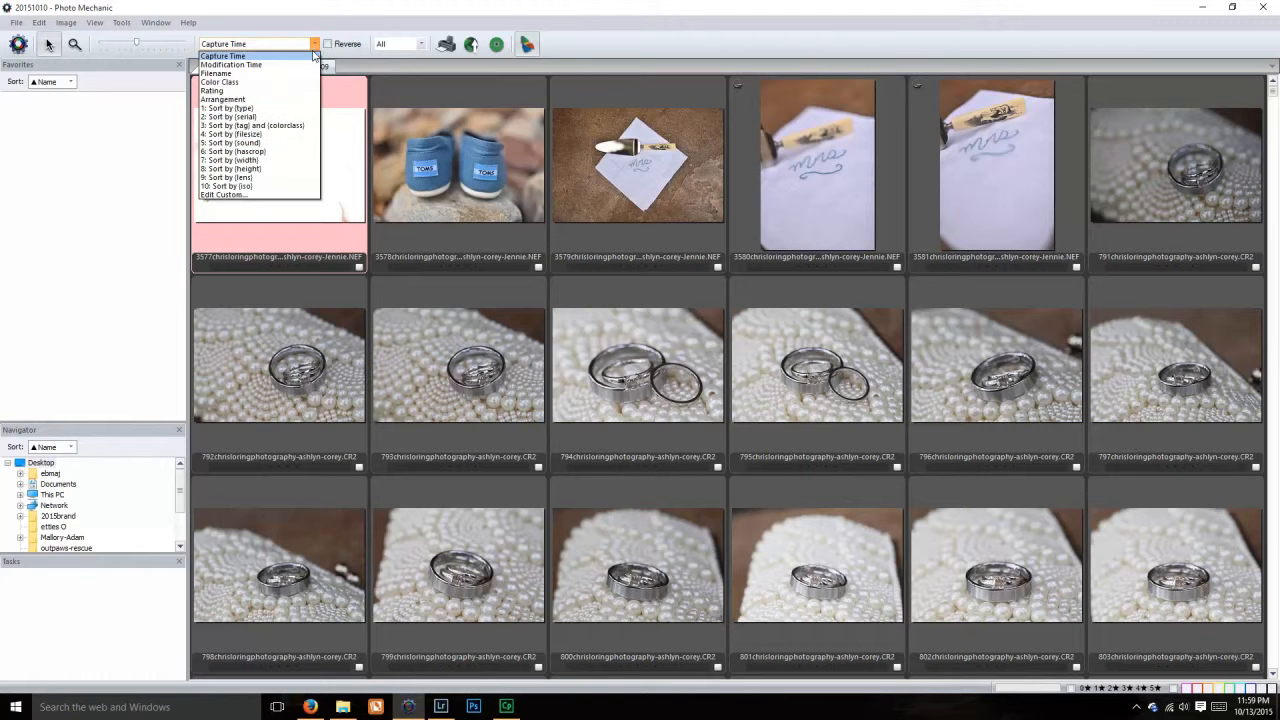
pyautogui.click(230, 65)
pyautogui.click(241, 45)
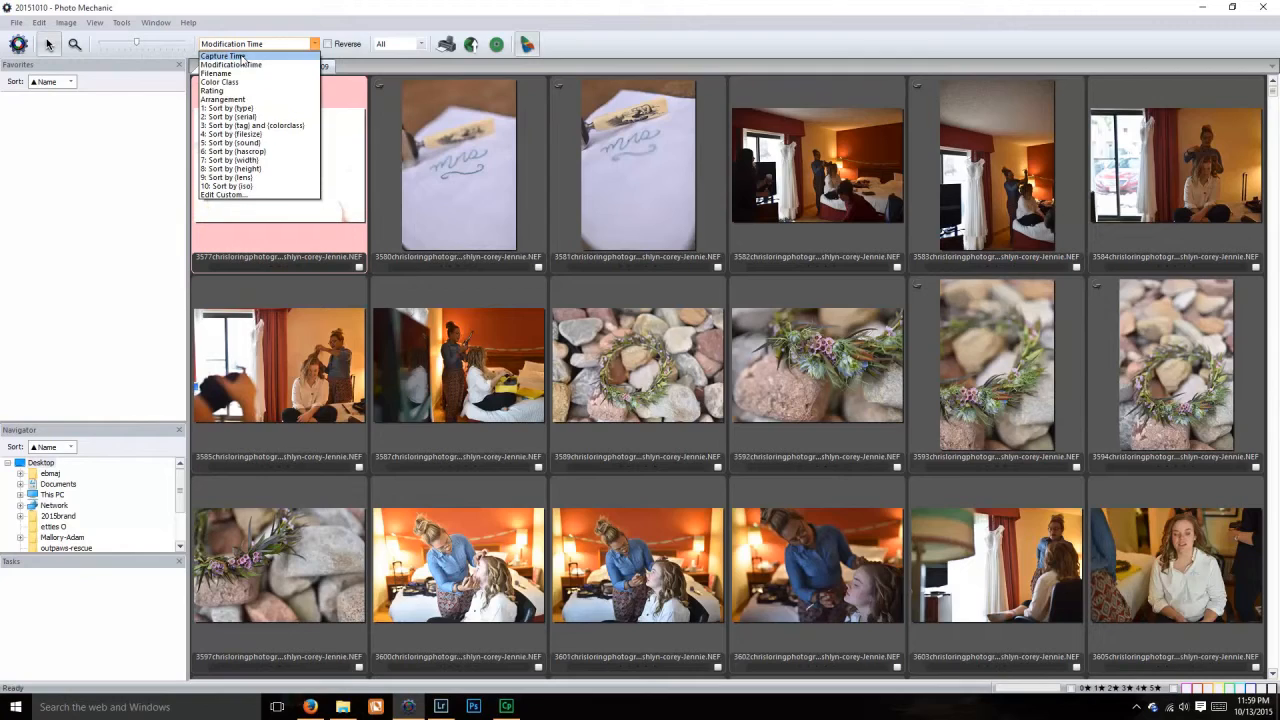
pyautogui.click(241, 57)
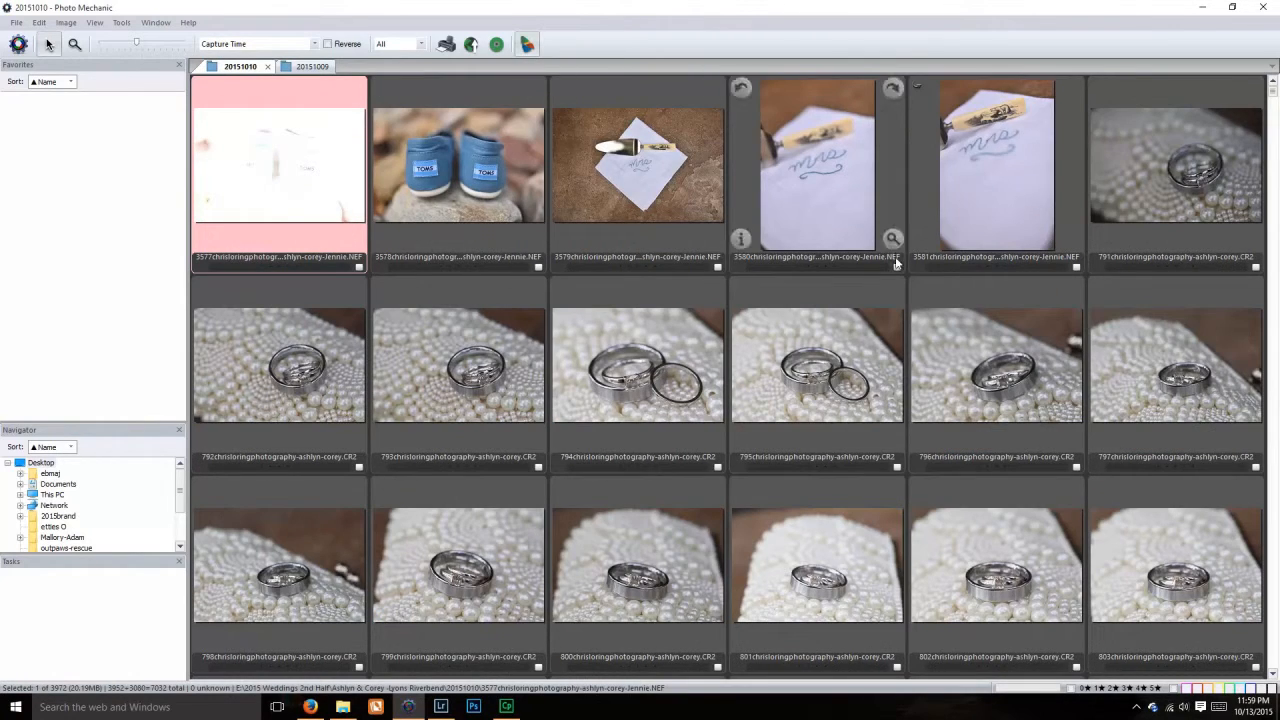
# Step: Return to the start of the contact sheet and enlarge its thumbnails to the maximum size
pyautogui.moveTo(1273, 92)
pyautogui.mouseDown()
pyautogui.moveTo(1279, 581)
pyautogui.moveTo(1273, 91)
pyautogui.mouseUp()
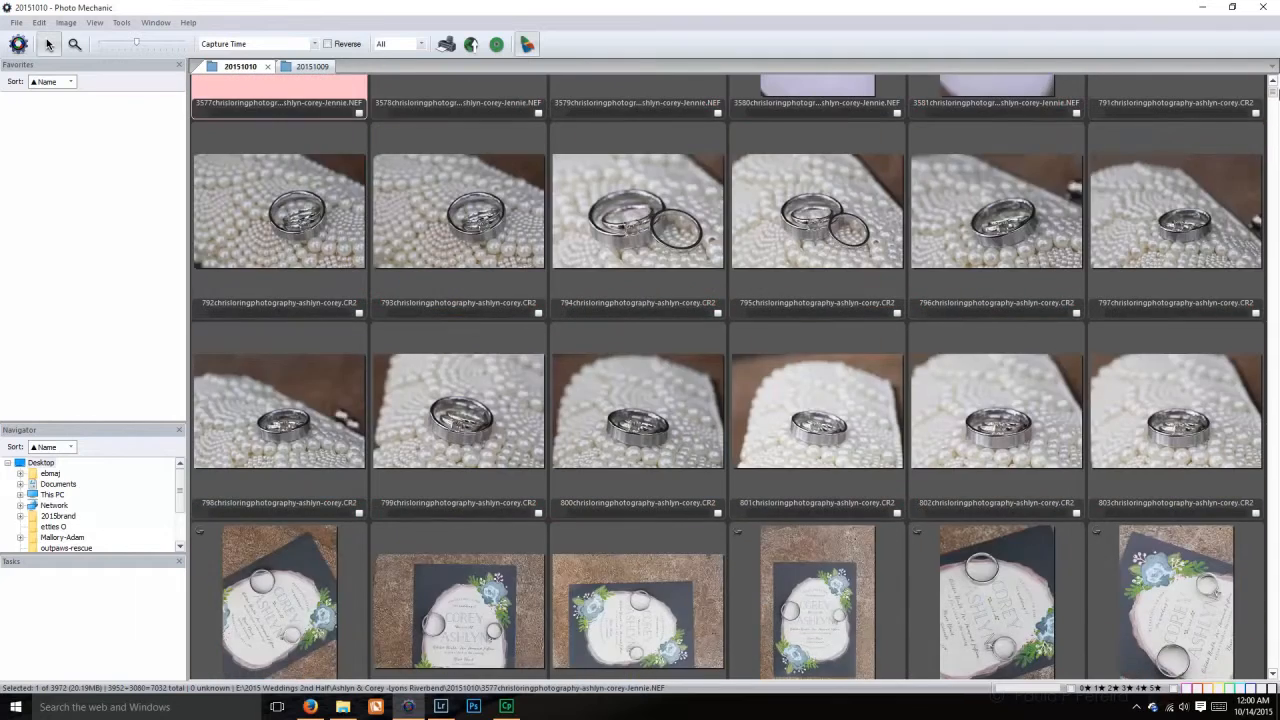
pyautogui.scroll(3, 659, 286)
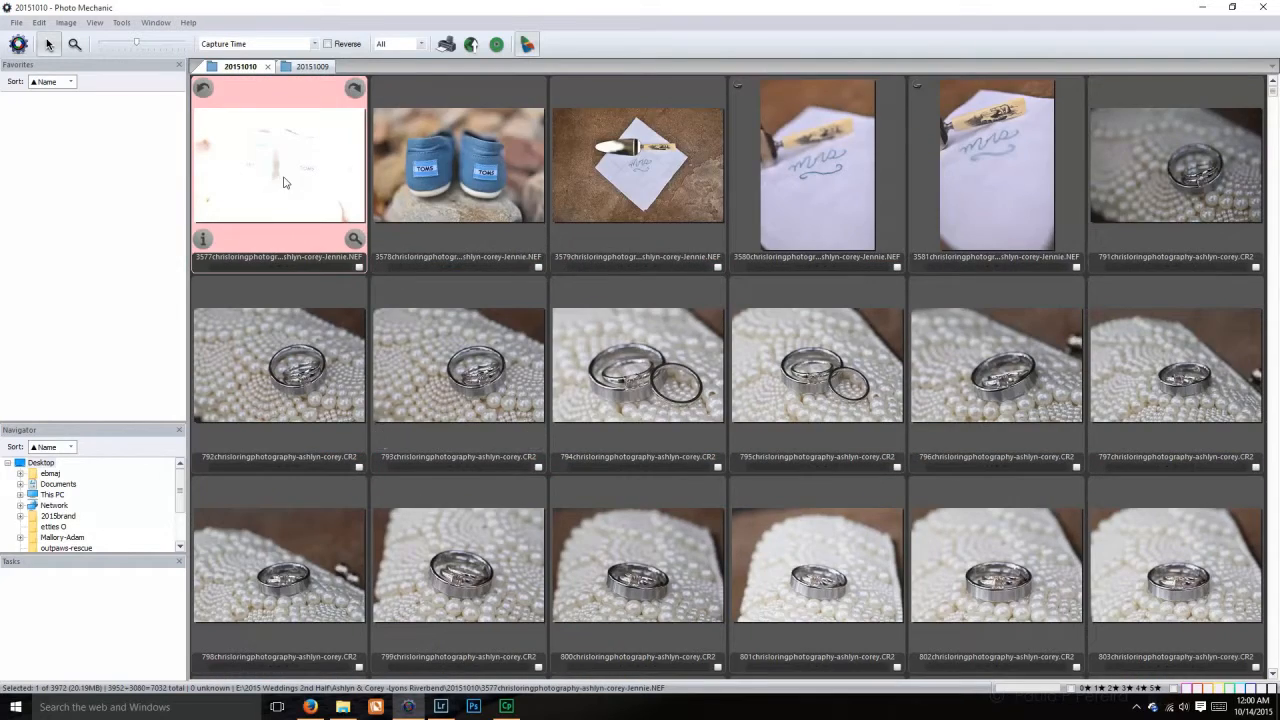
pyautogui.moveTo(137, 44); pyautogui.dragTo(193, 48)
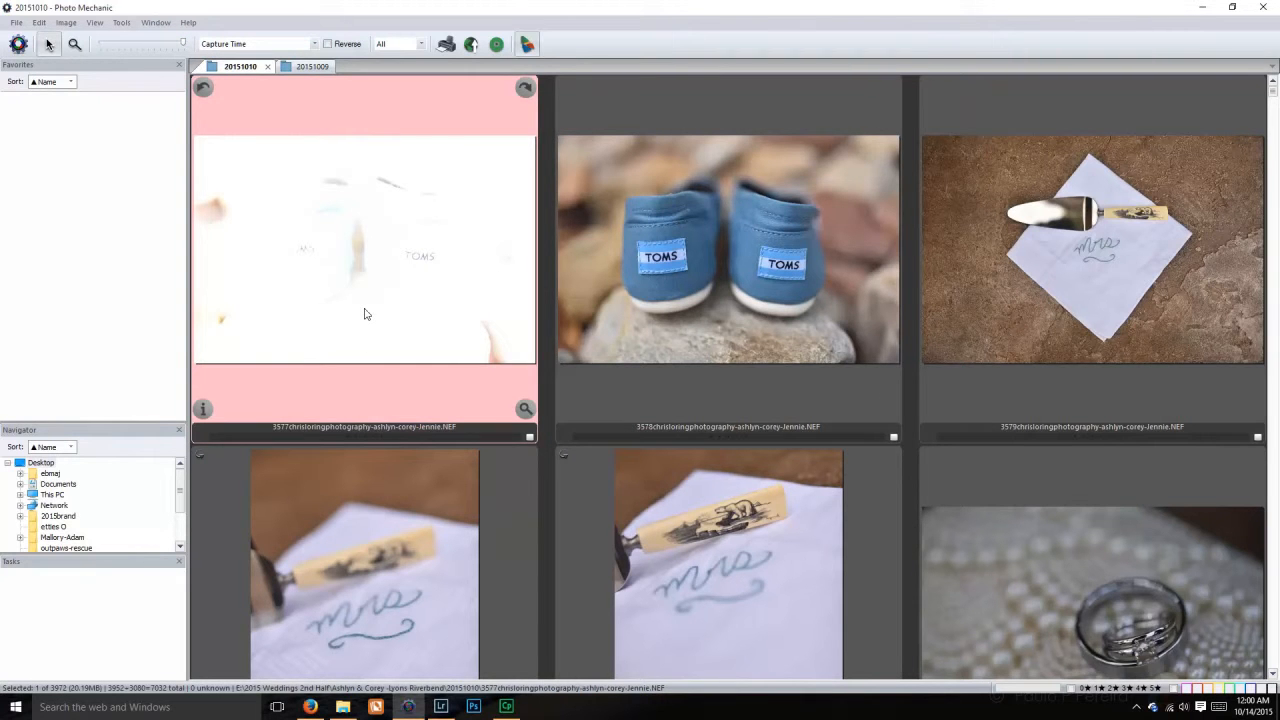
# Step: Move the selection back and forth through the first photos of the contact sheet, ending on the overexposed first photo
pyautogui.press('Right')
pyautogui.press('Right')
pyautogui.press('Right')
pyautogui.press('Right')
pyautogui.press('Right')
pyautogui.press('Left')
pyautogui.press('Left')
pyautogui.press('Left')
pyautogui.press('Left')
pyautogui.press('Right')
pyautogui.press('Right')
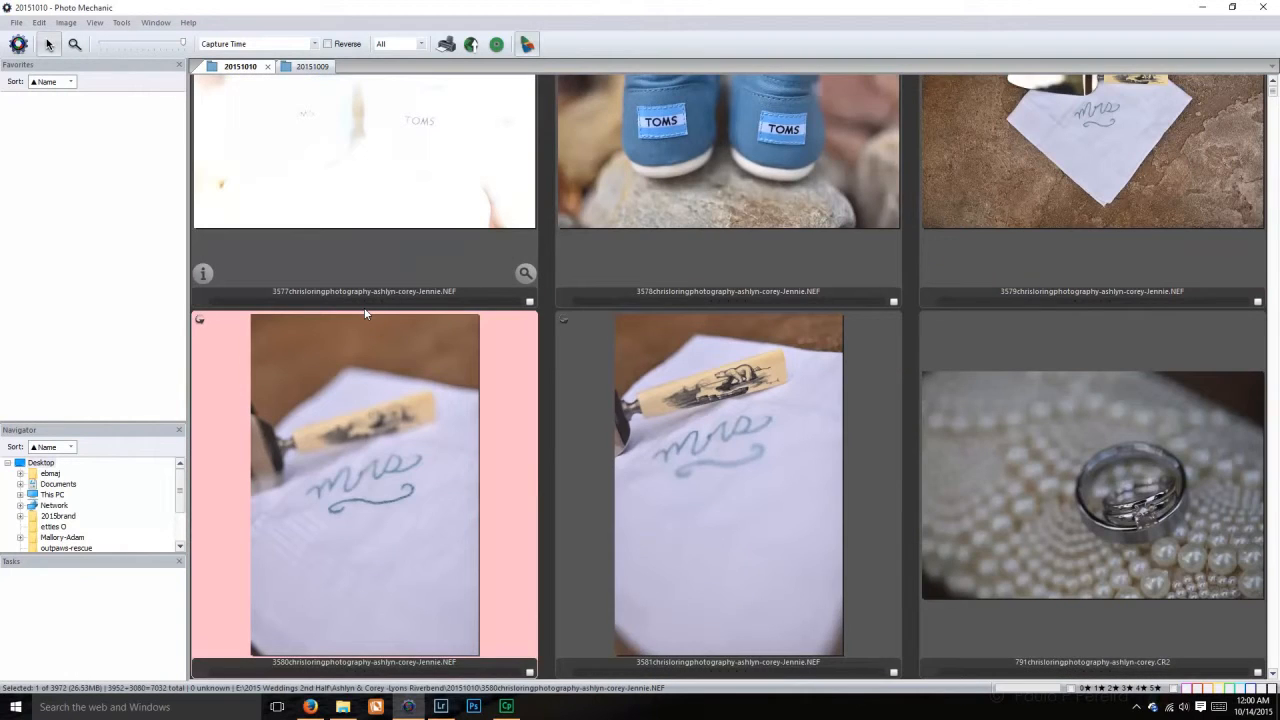
pyautogui.press('Right')
pyautogui.press('Up')
pyautogui.press('Left')
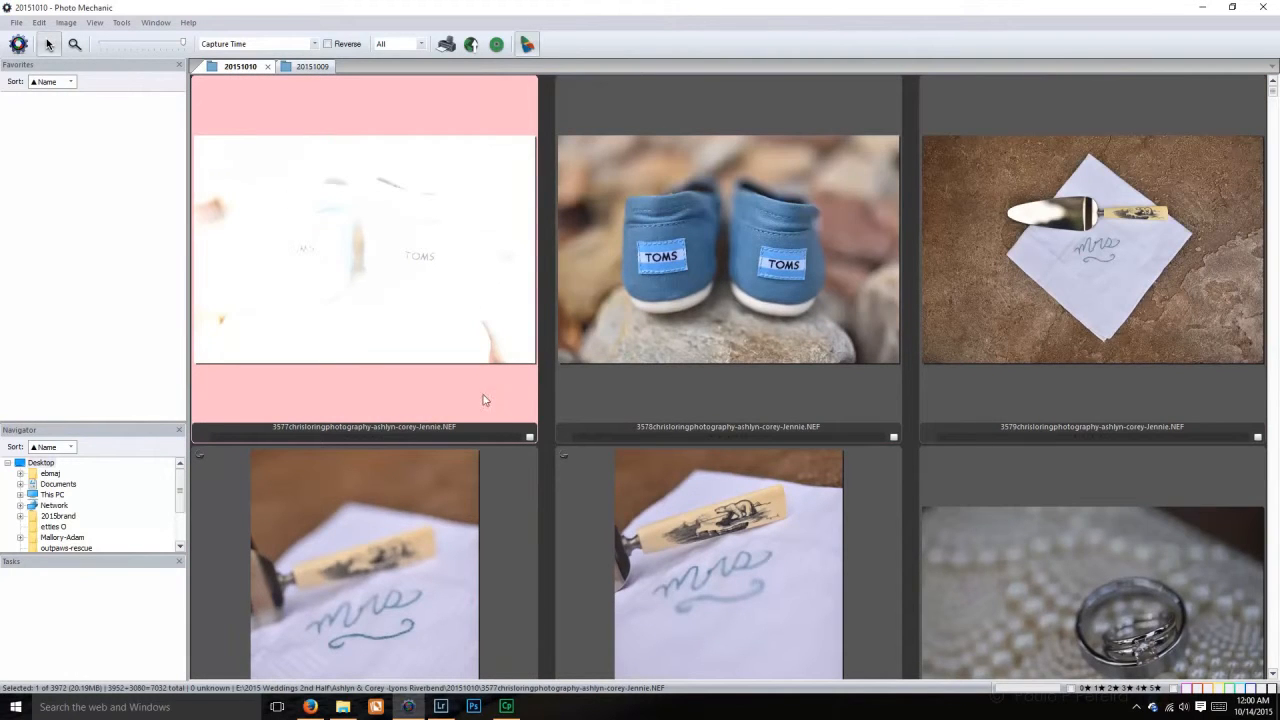
# Step: Preview the first photo in single-image view and flip forward and back through the opening photos
pyautogui.press('space')
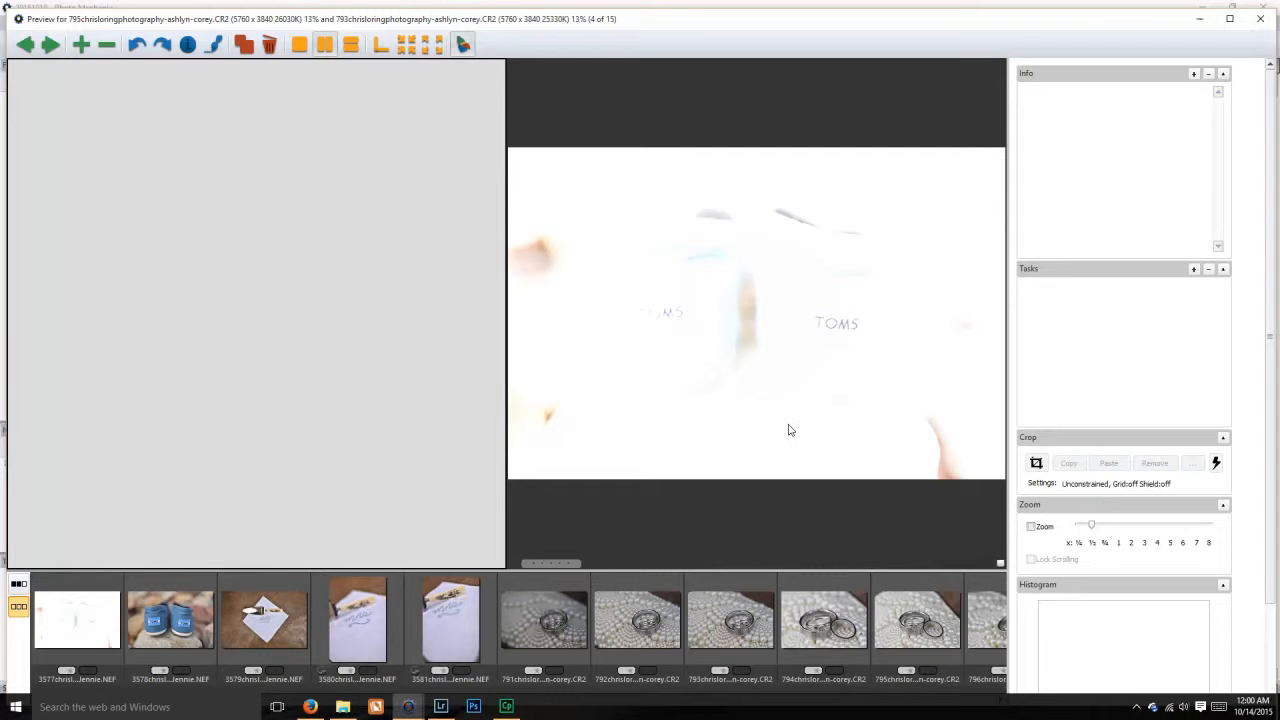
pyautogui.click(299, 44)
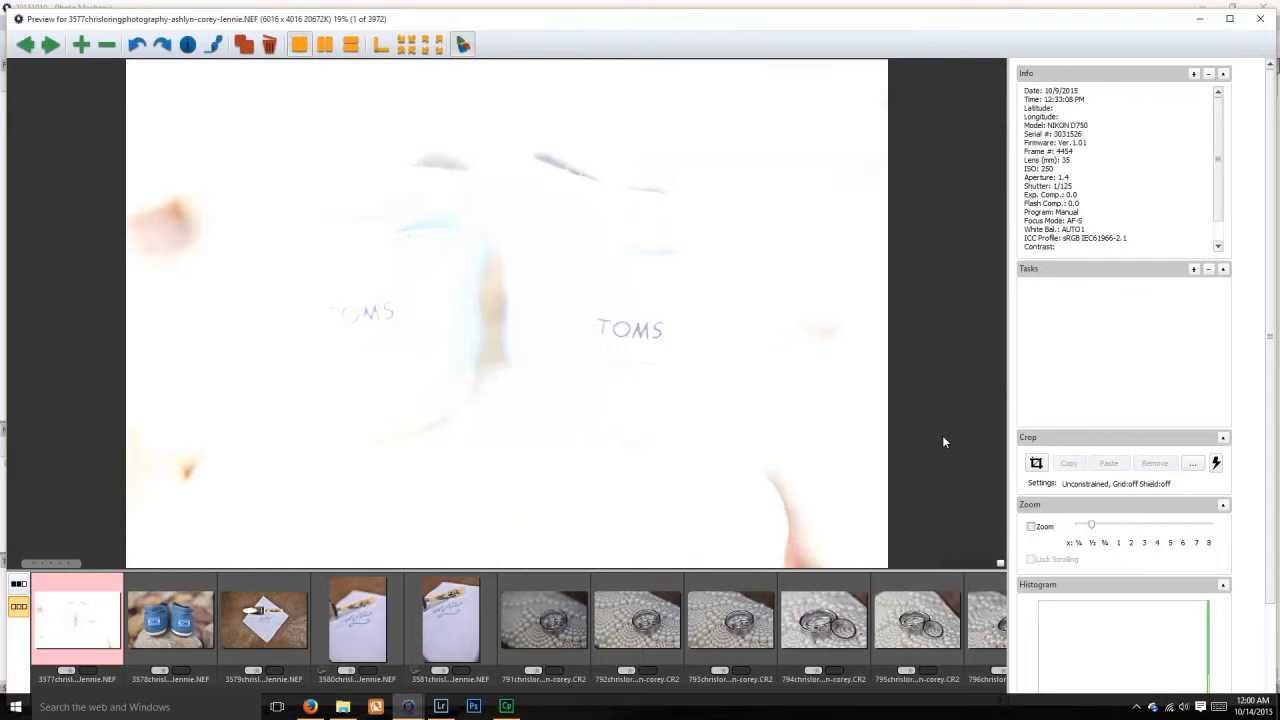
pyautogui.press('Right')
pyautogui.press('Right')
pyautogui.press('Right')
pyautogui.press('Right')
pyautogui.press('Right')
pyautogui.press('Right')
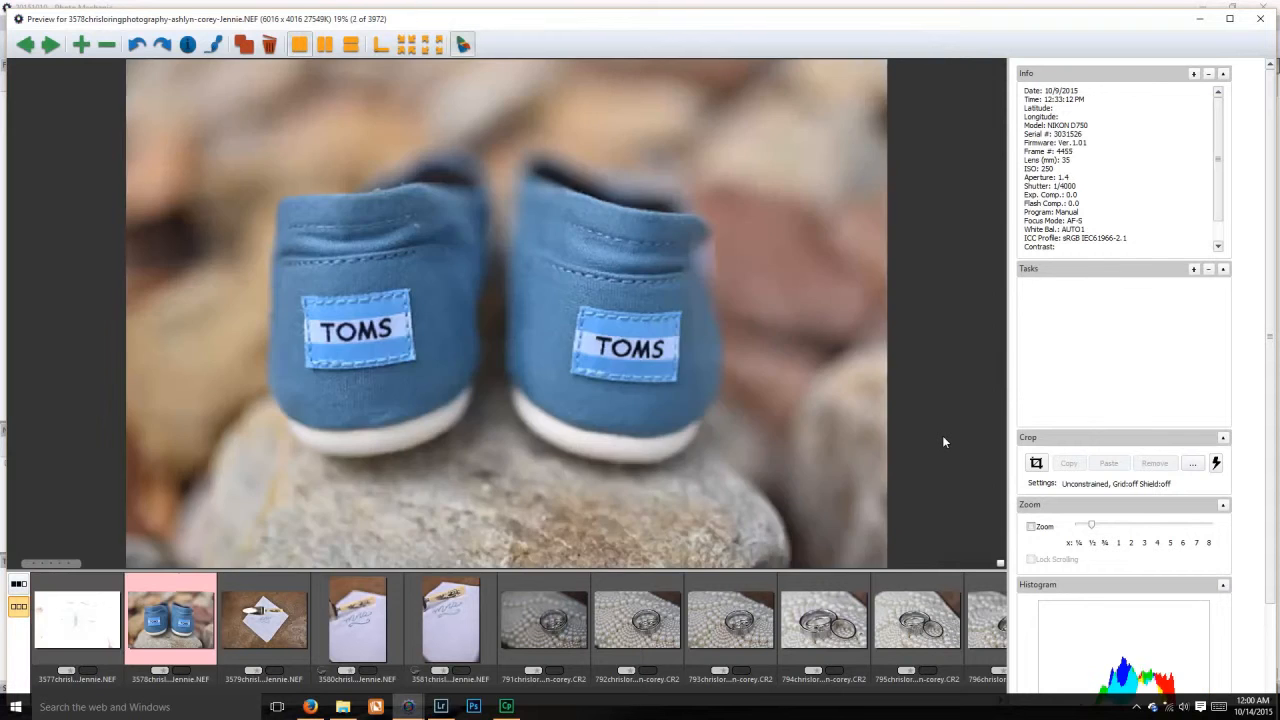
pyautogui.press('Left')
pyautogui.press('Left')
pyautogui.press('Left')
pyautogui.press('Left')
pyautogui.press('Left')
pyautogui.press('Left')
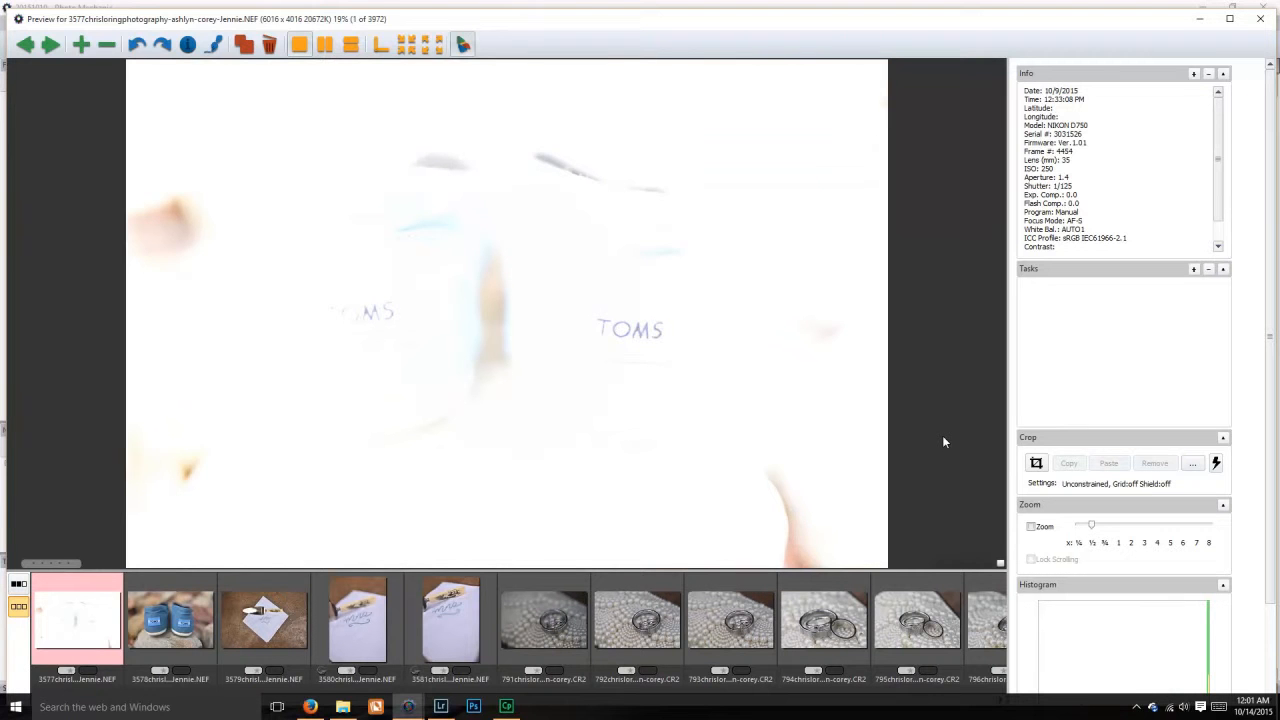
# Step: Mark the blue TOMS shoes photo with the magenta color class and advance two photos
pyautogui.press('Right')
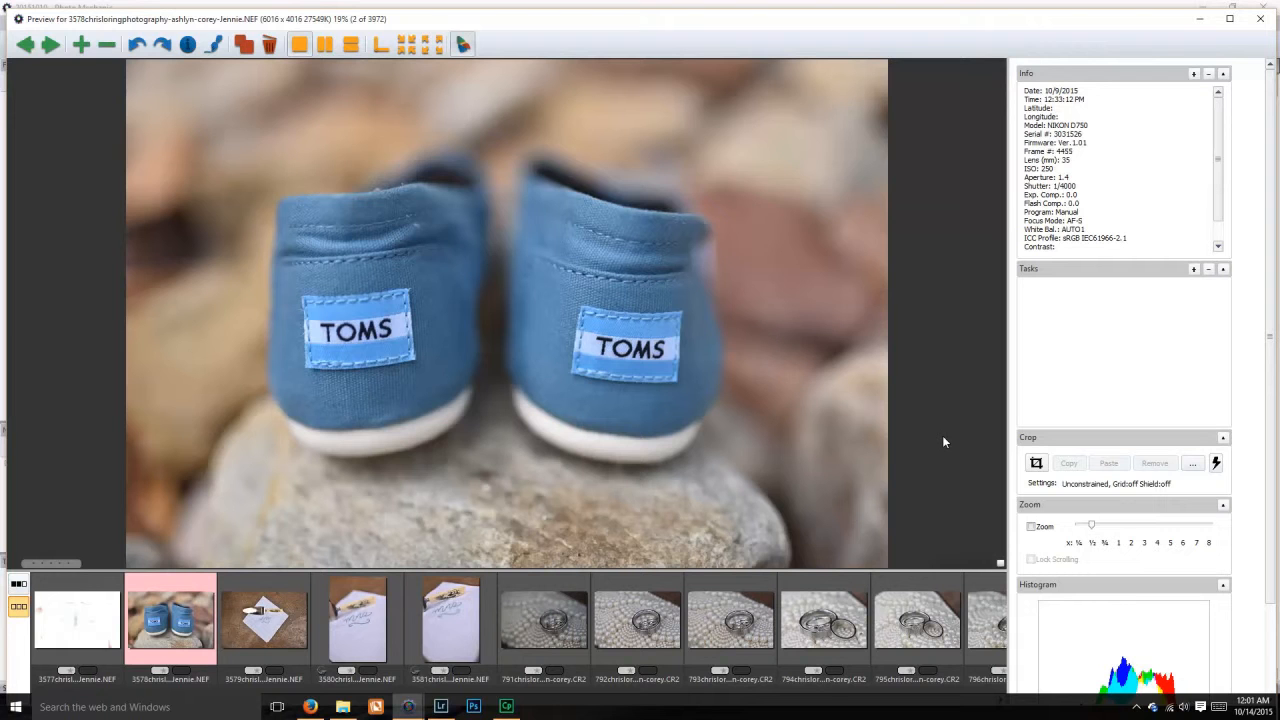
pyautogui.press('5')
pyautogui.press('Right')
pyautogui.press('Right')
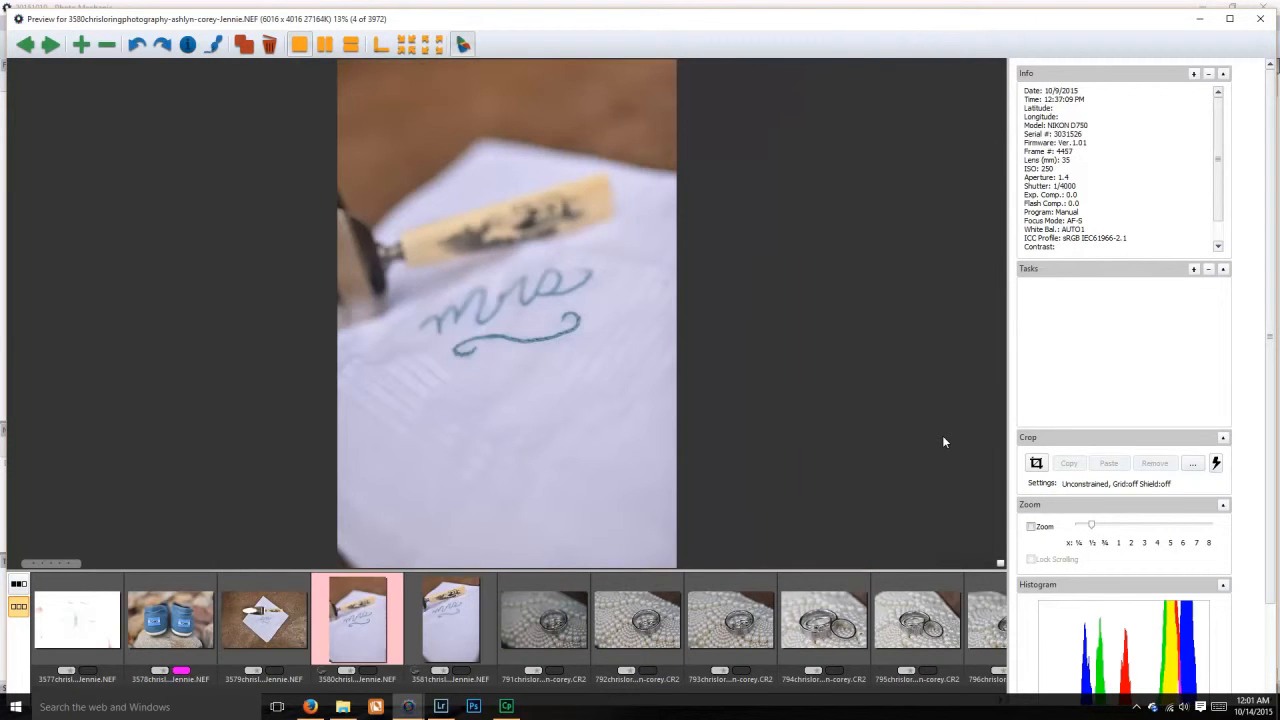
# Step: Examine the ring photos one by one in the preview, up to the one numbered 799
pyautogui.press('Right')
pyautogui.press('Right')
pyautogui.press('Right')
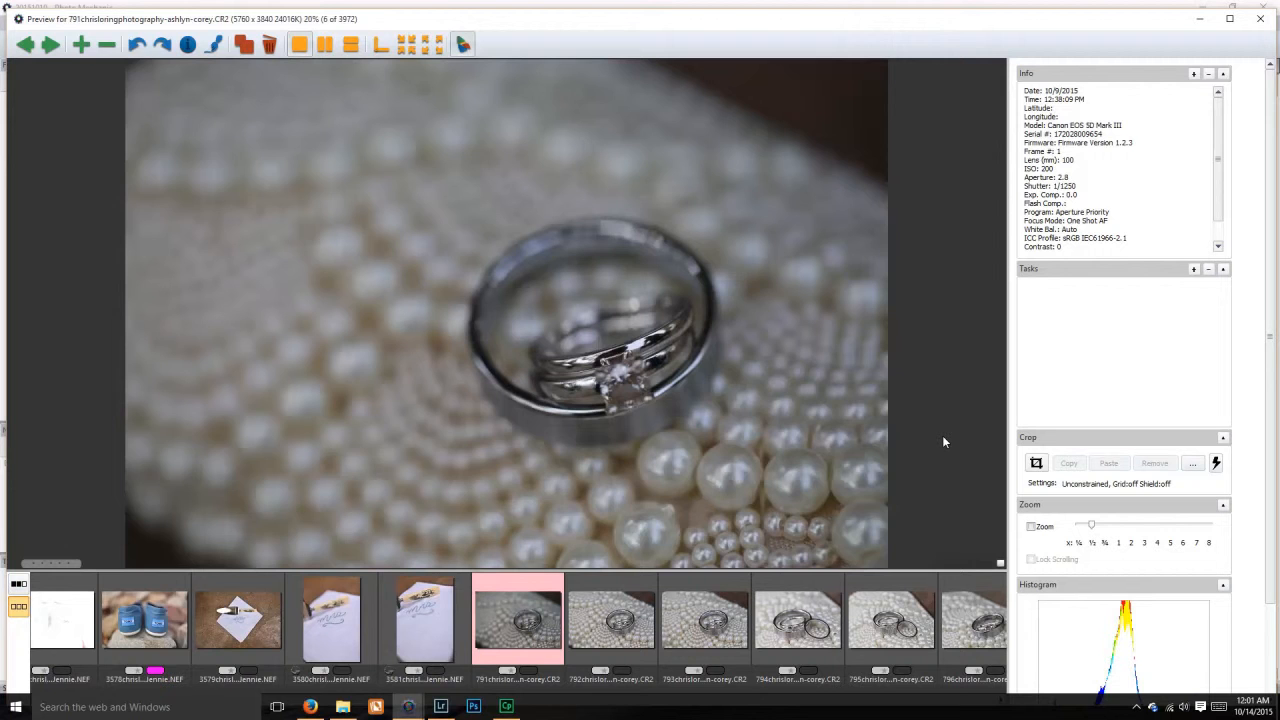
pyautogui.press('Right')
pyautogui.press('Right')
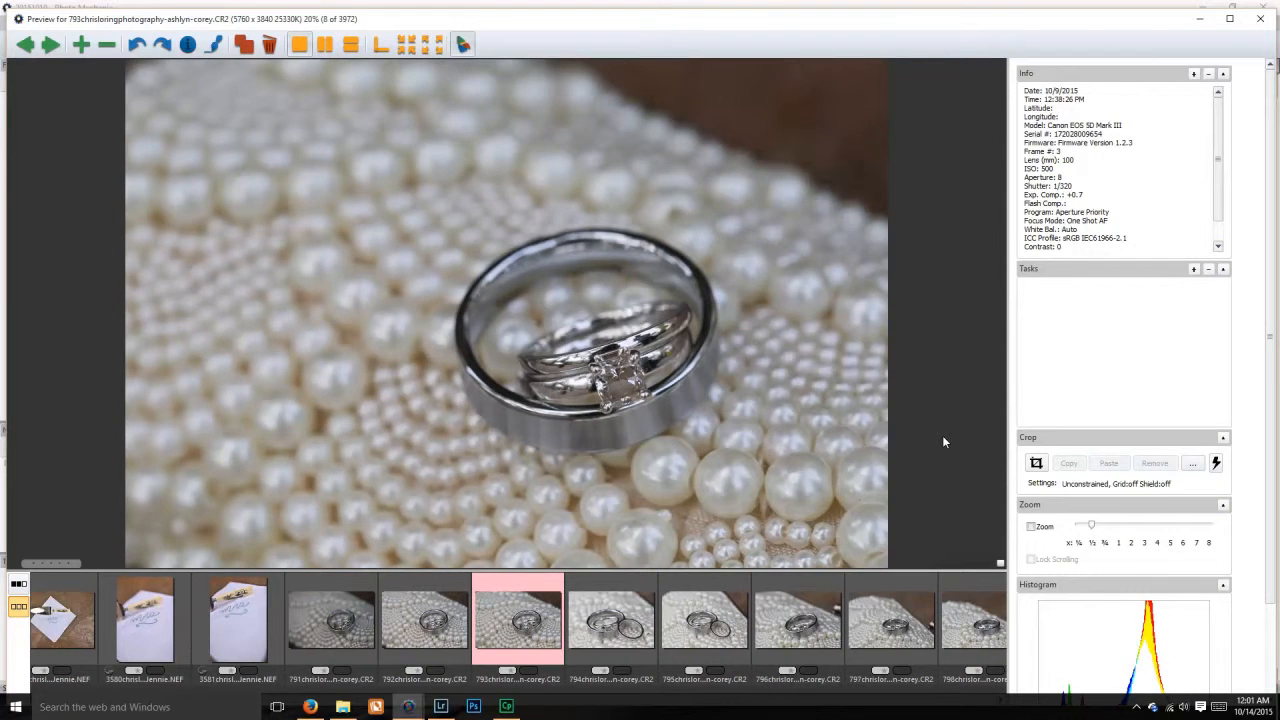
pyautogui.press('Right')
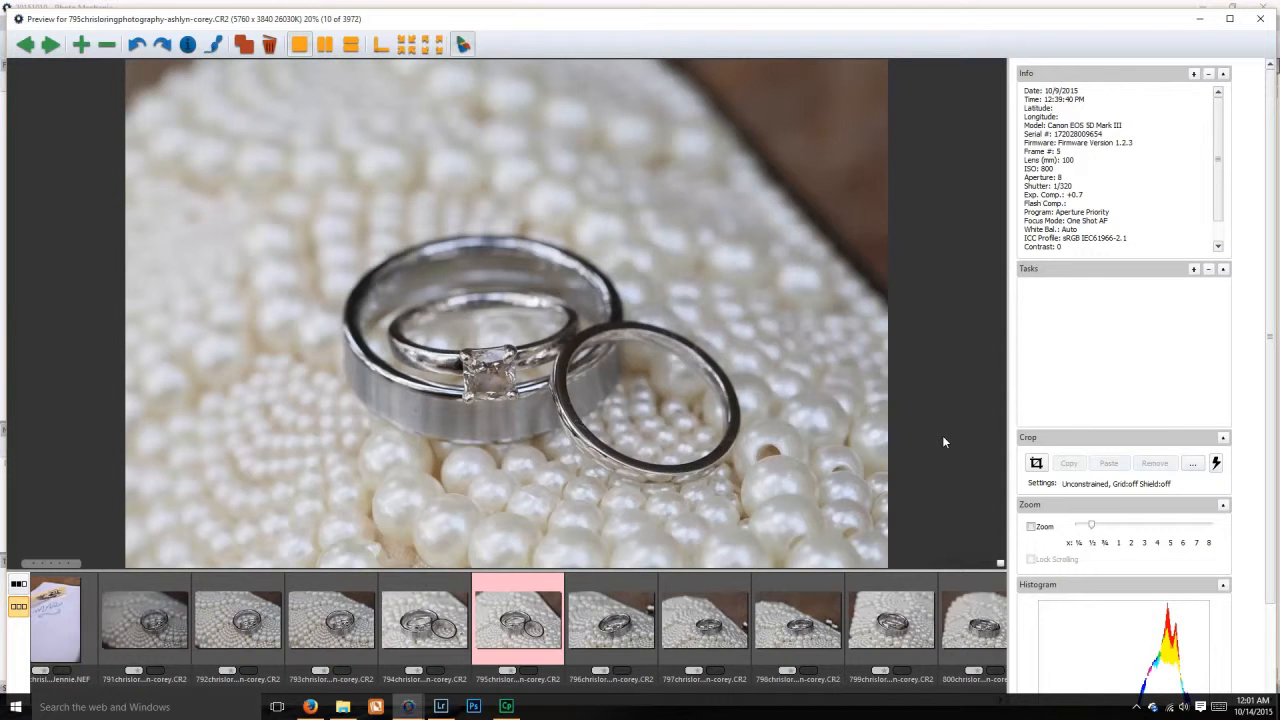
pyautogui.press('Right')
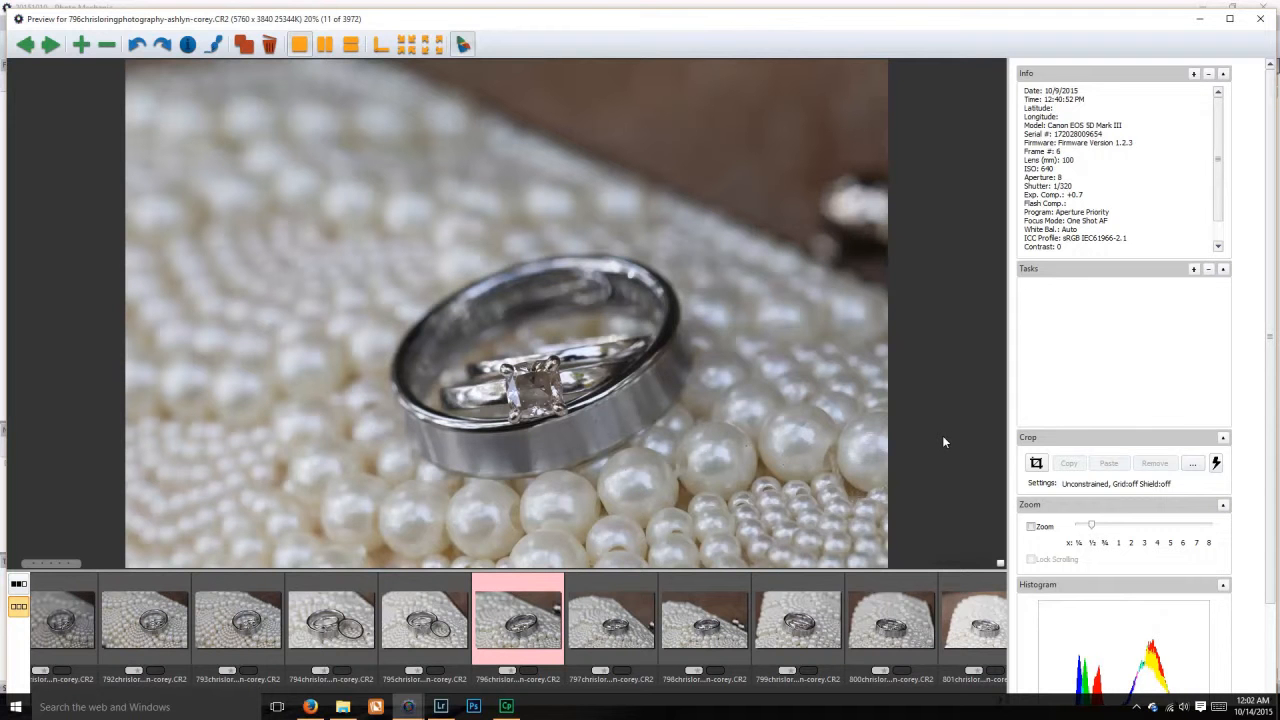
pyautogui.press('Right')
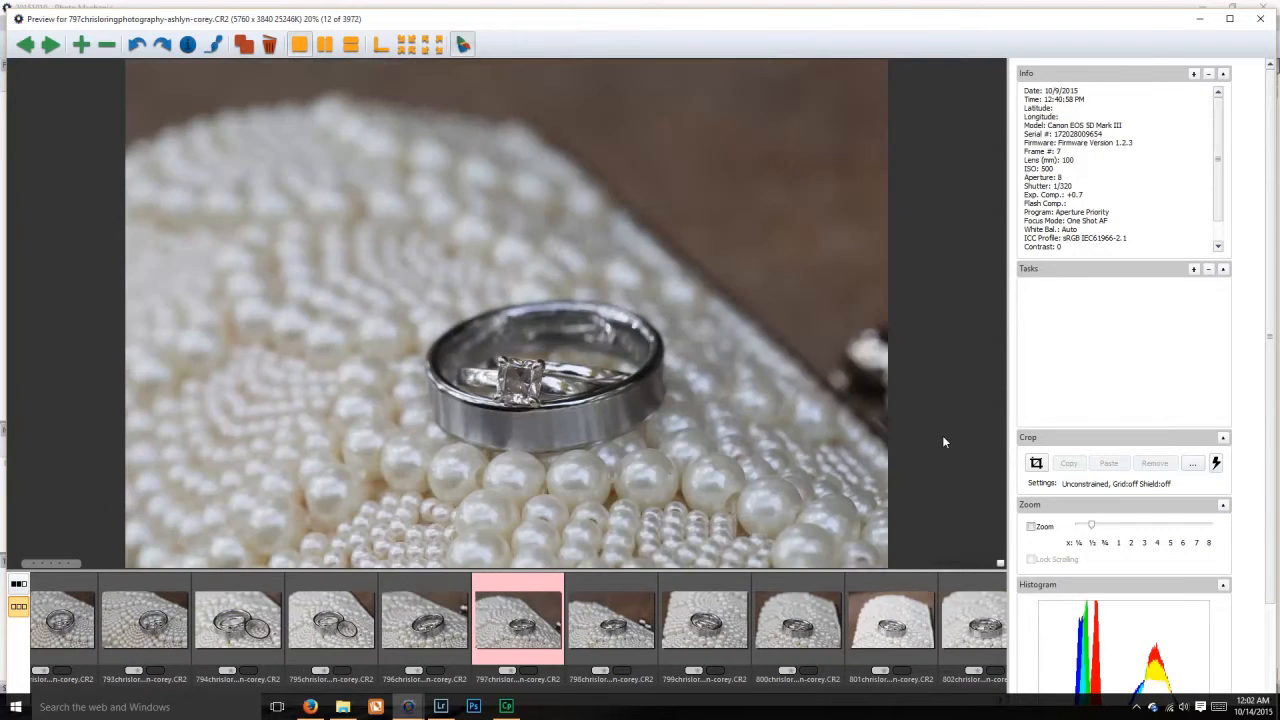
pyautogui.press('Right')
pyautogui.press('Right')
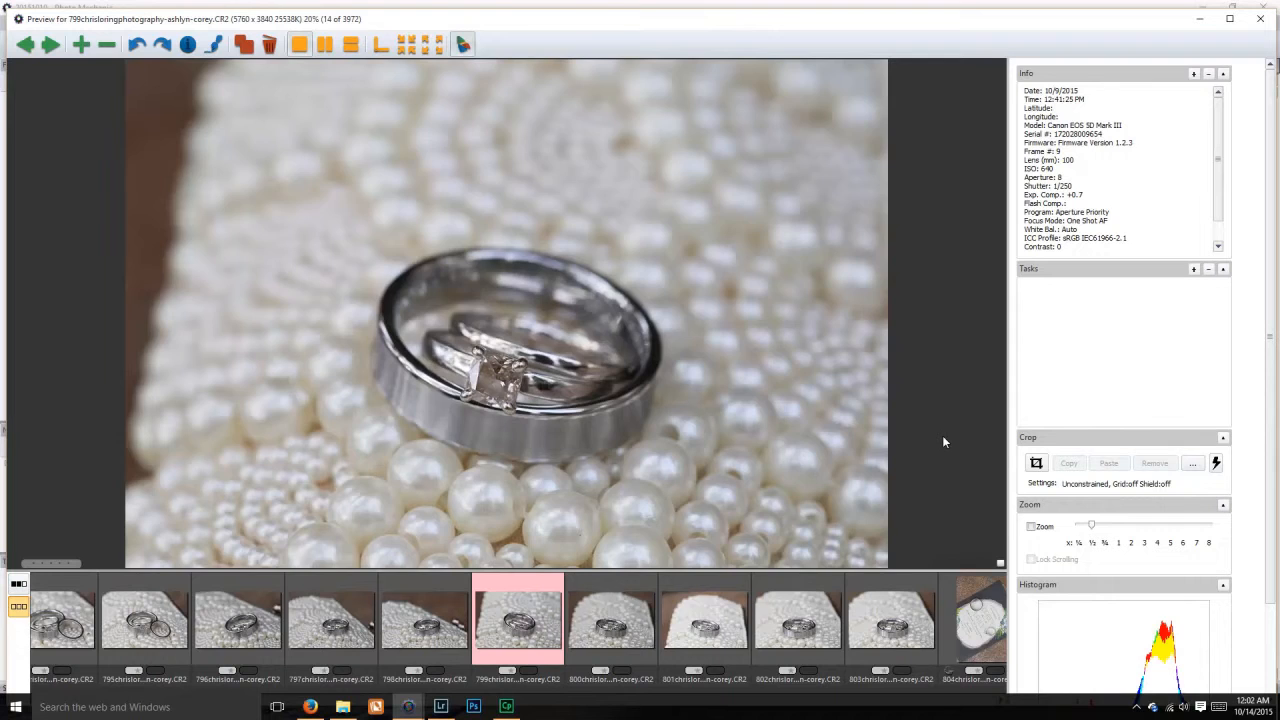
# Step: Go back through the ring photos to compare them, ending on the one numbered 791
pyautogui.press('Left')
pyautogui.press('Left')
pyautogui.press('Left')
pyautogui.press('Left')
pyautogui.press('Left')
pyautogui.press('Left')
pyautogui.press('Left')
pyautogui.press('Left')
pyautogui.press('Right')
pyautogui.press('Left')
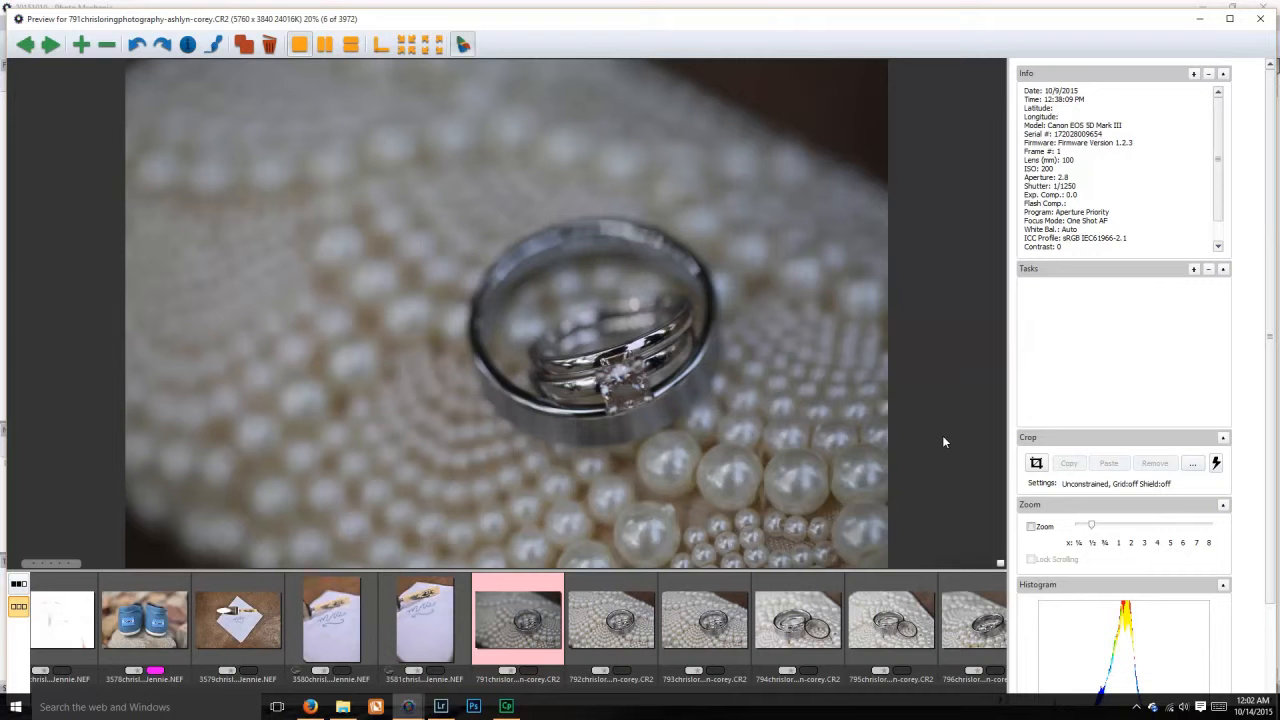
# Step: Compare ring photos 791 and 792, and mark 792 and 793 with the magenta color class
pyautogui.press('Right')
pyautogui.press('Left')
pyautogui.press('Right')
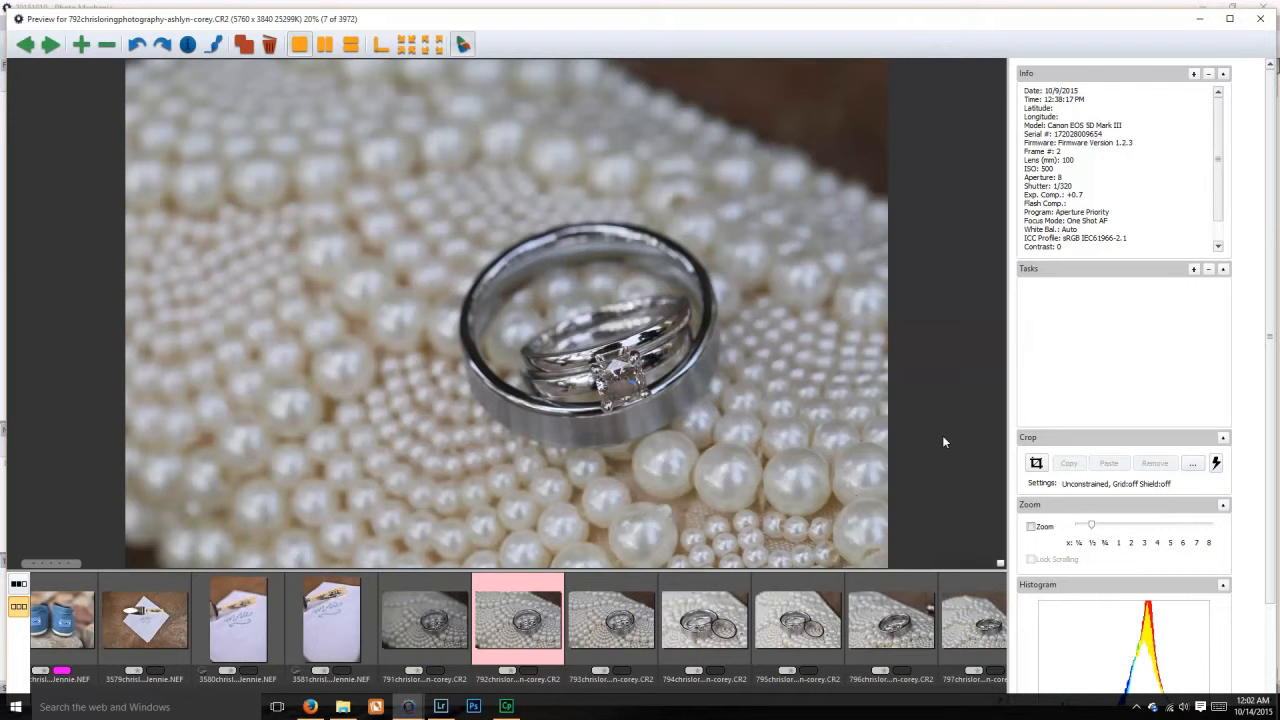
pyautogui.press('2')
pyautogui.press('Right')
pyautogui.press('Right')
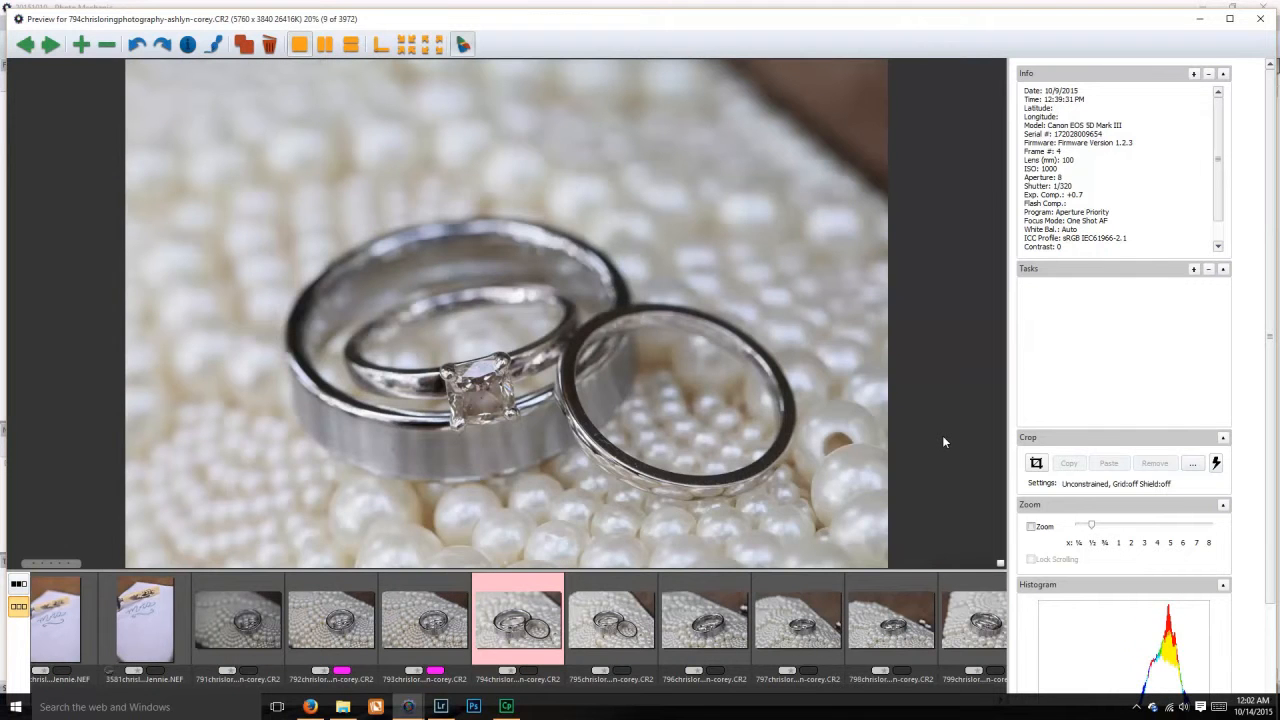
# Step: Go through ring photos 794 to 800 and mark 795, 799 and 800 with the magenta color class
pyautogui.press('Right')
pyautogui.press('Right')
pyautogui.press('Right')
pyautogui.press('Right')
pyautogui.press('Right')
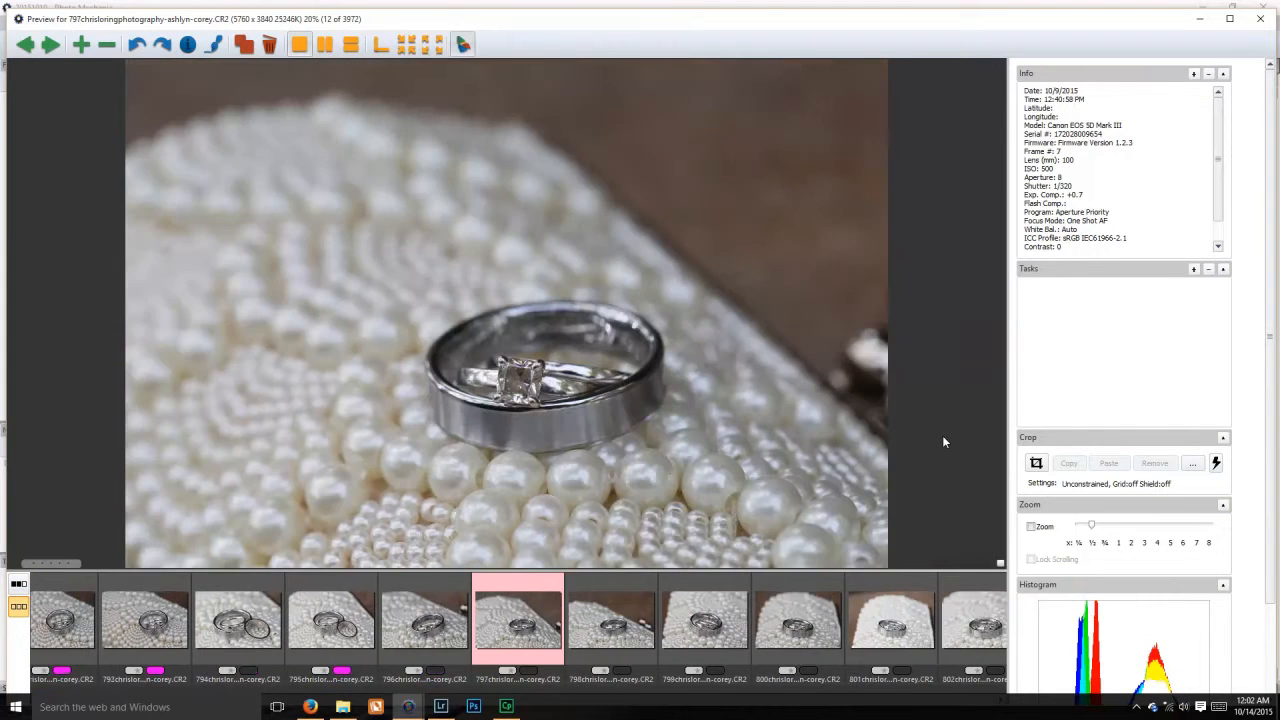
pyautogui.press('Right')
pyautogui.press('Right')
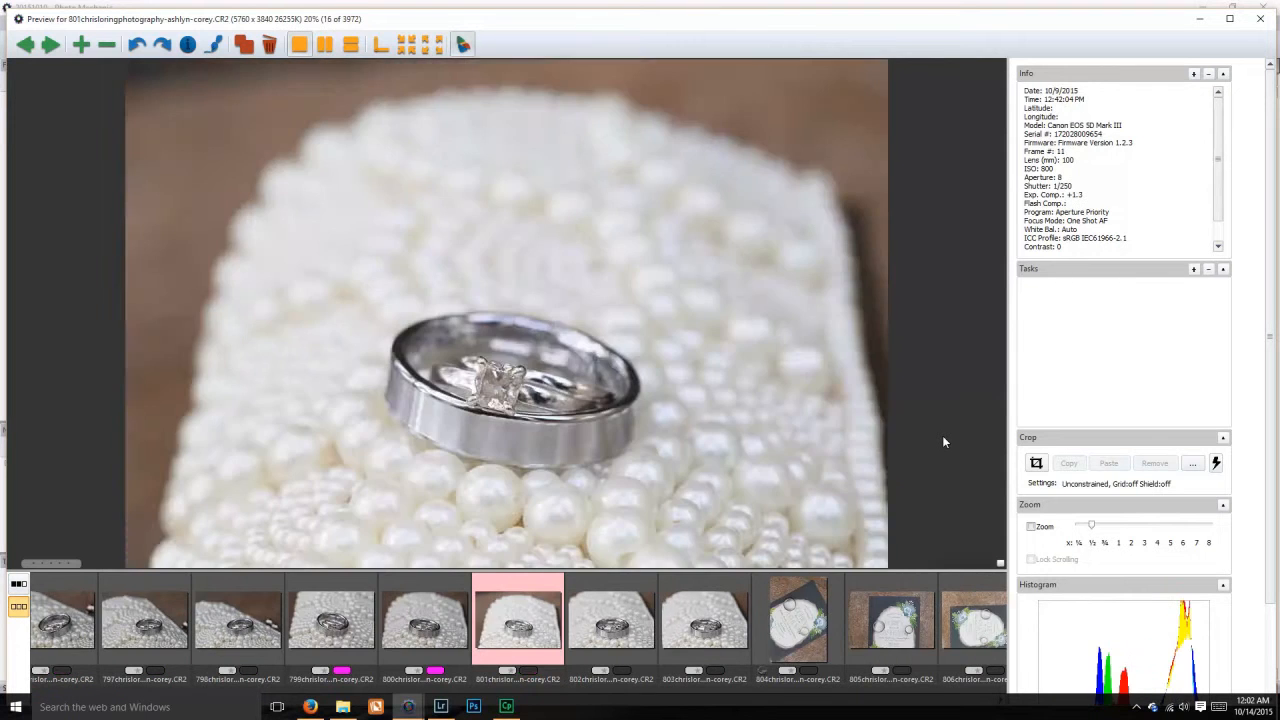
# Step: Skip the remaining pearl ring photos and mark invitation photo 805 with the magenta color class
pyautogui.press('Right')
pyautogui.press('Right')
pyautogui.press('Right')
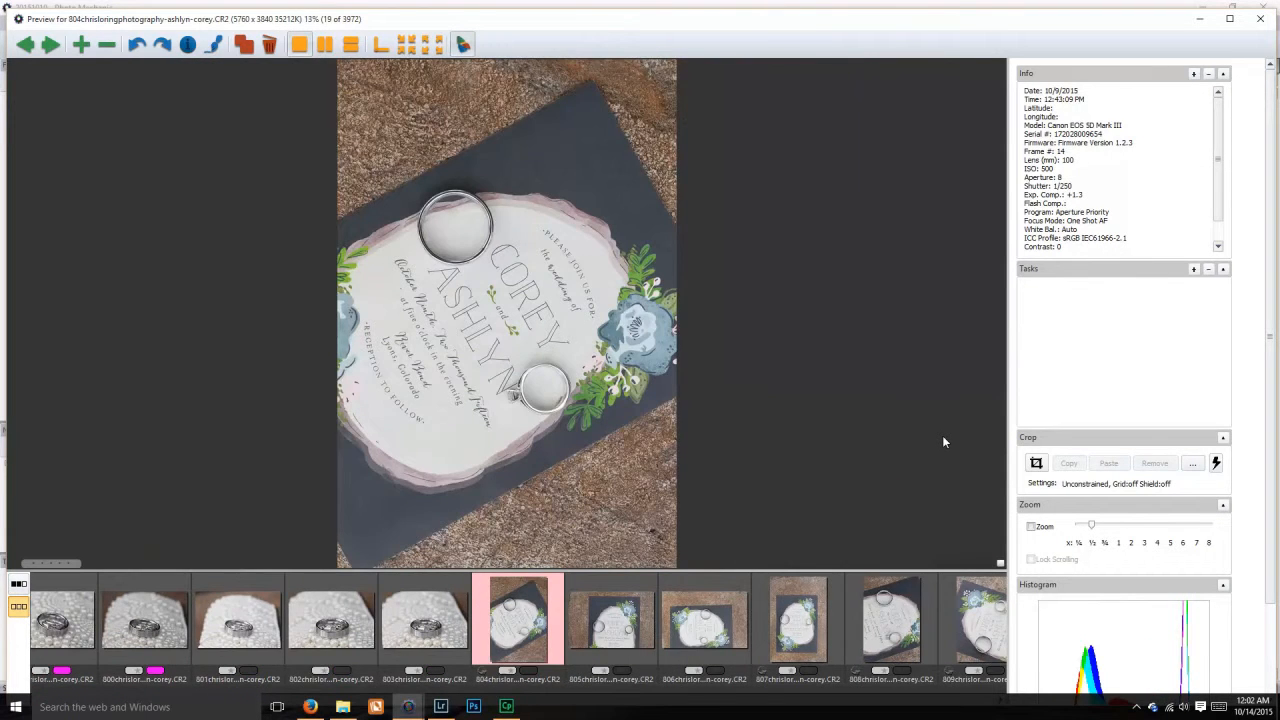
pyautogui.press('Right')
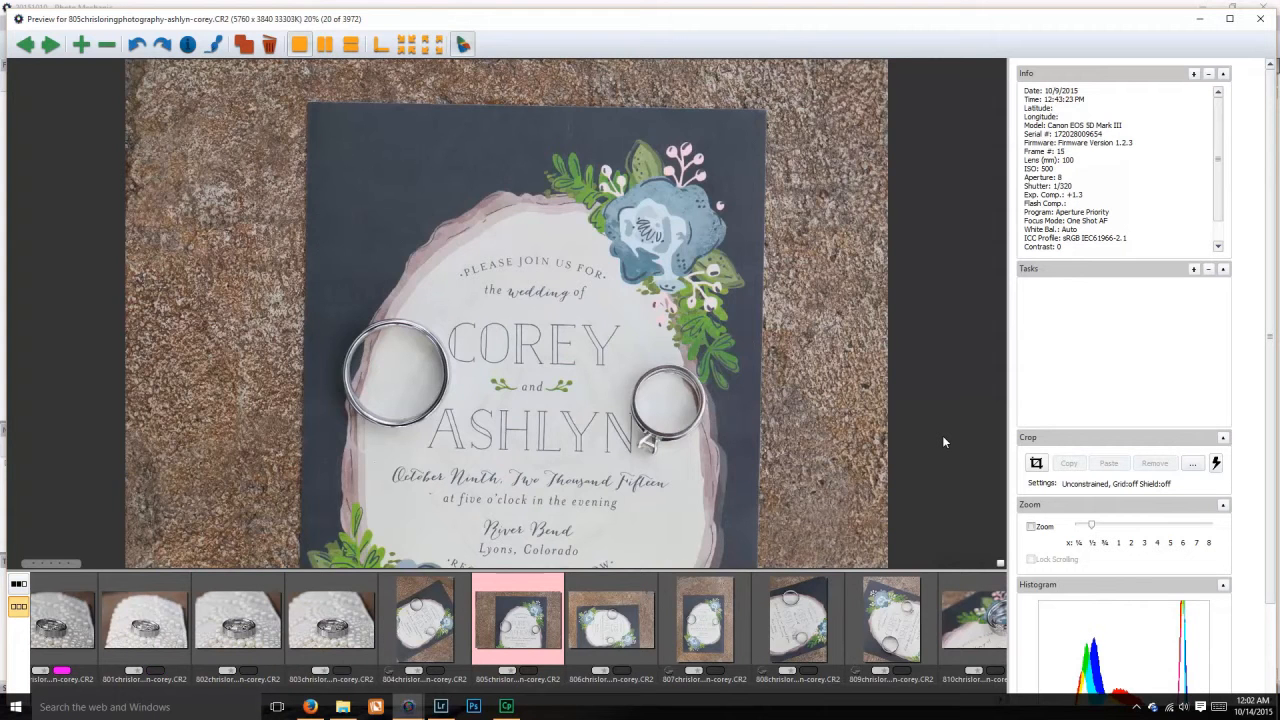
pyautogui.press('Right')
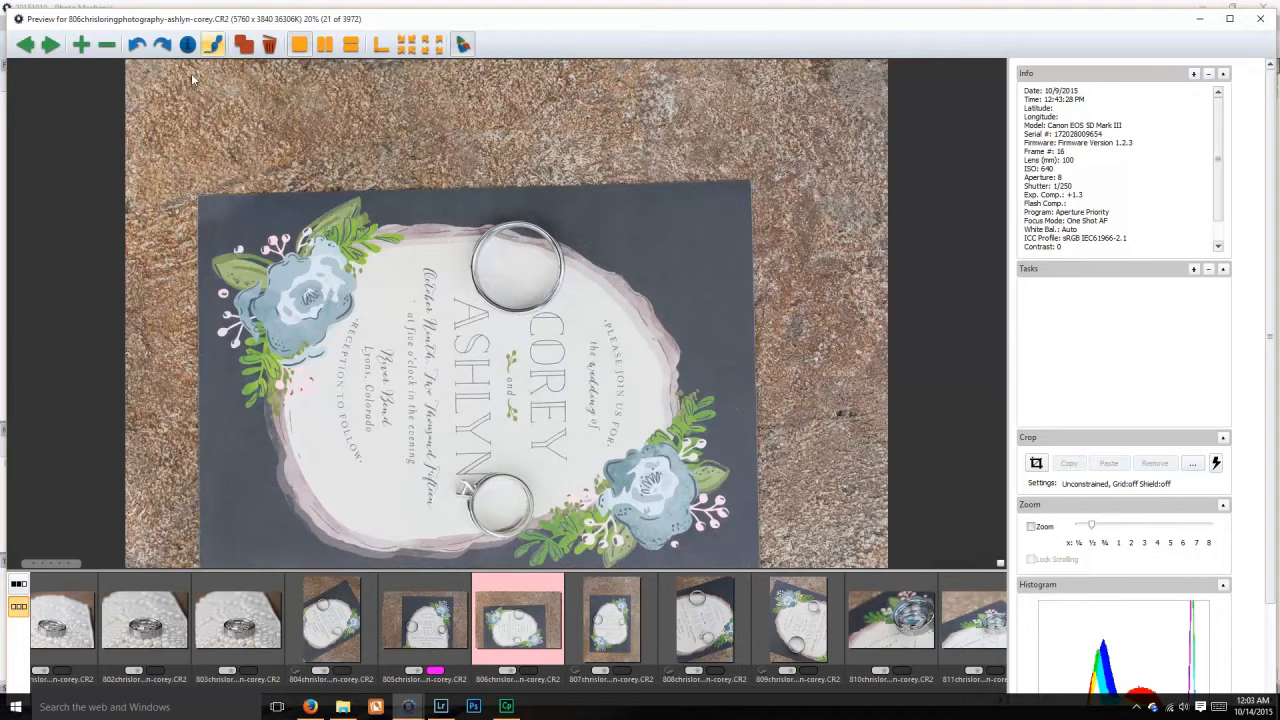
# Step: Rotate the sideways invitation photo 806 counterclockwise to portrait and compare it with photo 807
pyautogui.click(137, 44)
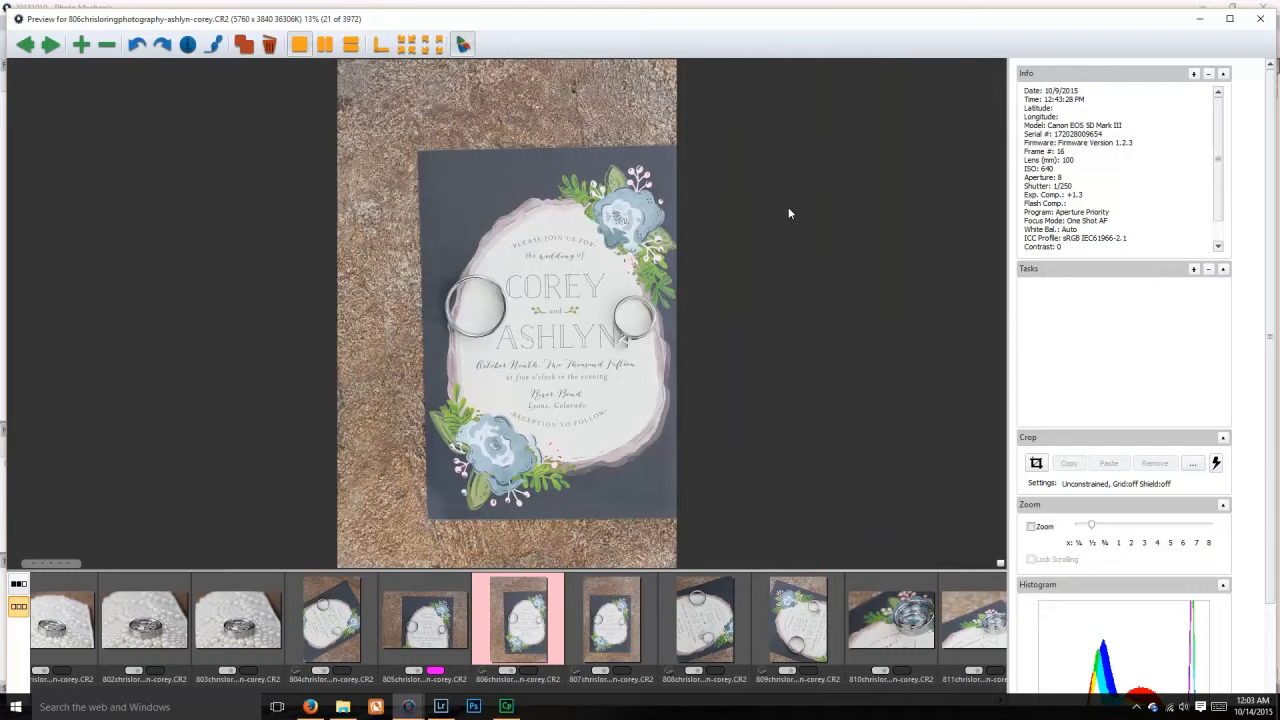
pyautogui.press('Right')
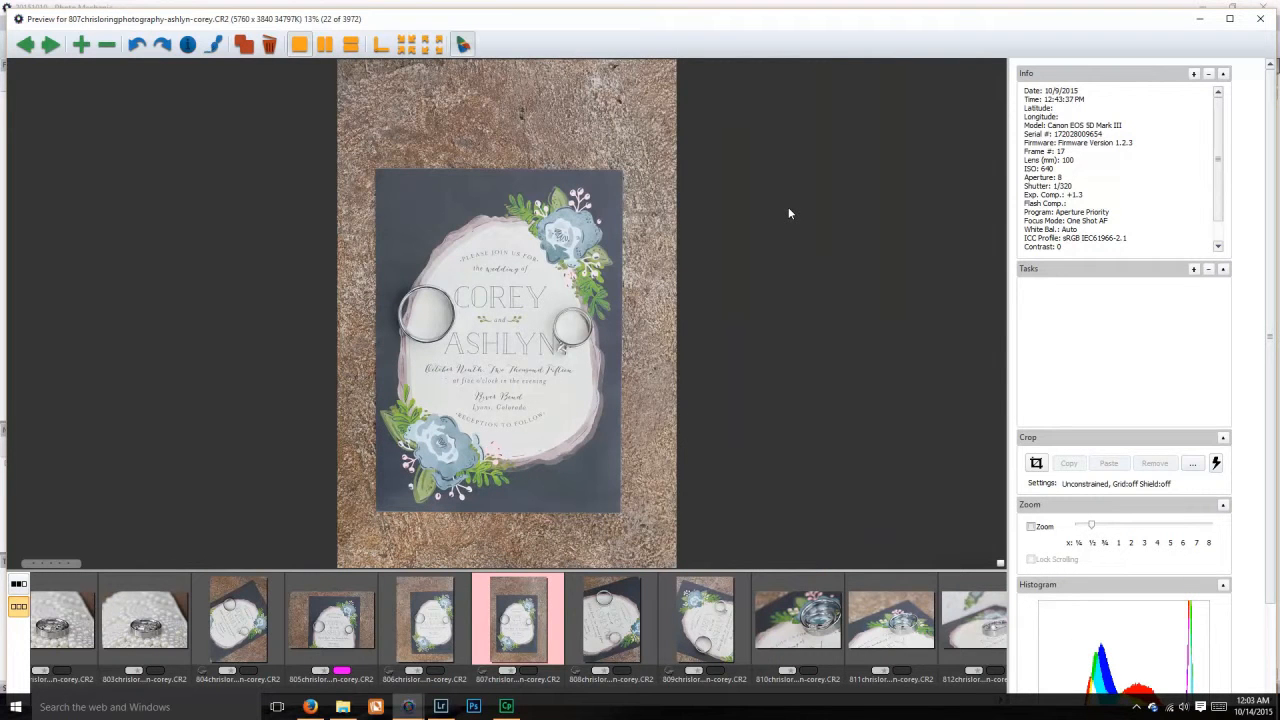
pyautogui.press('Left')
pyautogui.press('Right')
# Step: Mark invitation photos 807, 808 and 809 and ring close-up 810 with the magenta color class
pyautogui.press('Right')
pyautogui.press('Right')
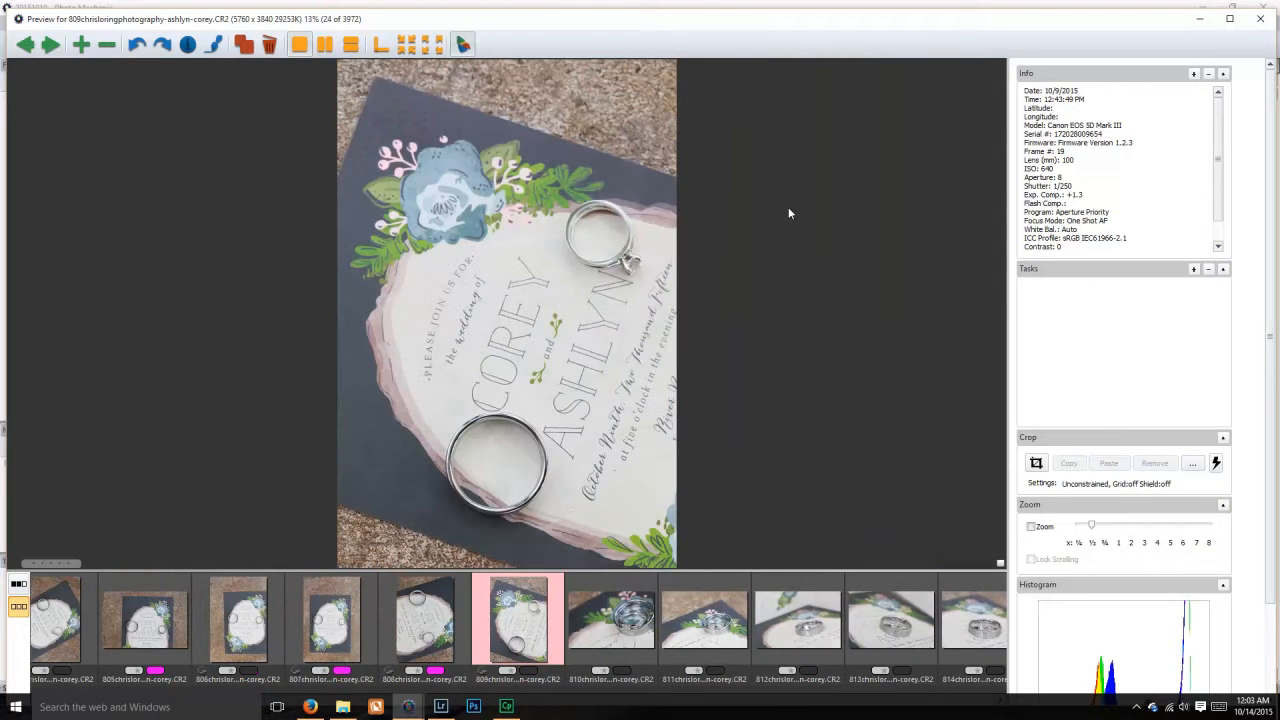
pyautogui.press('Right')
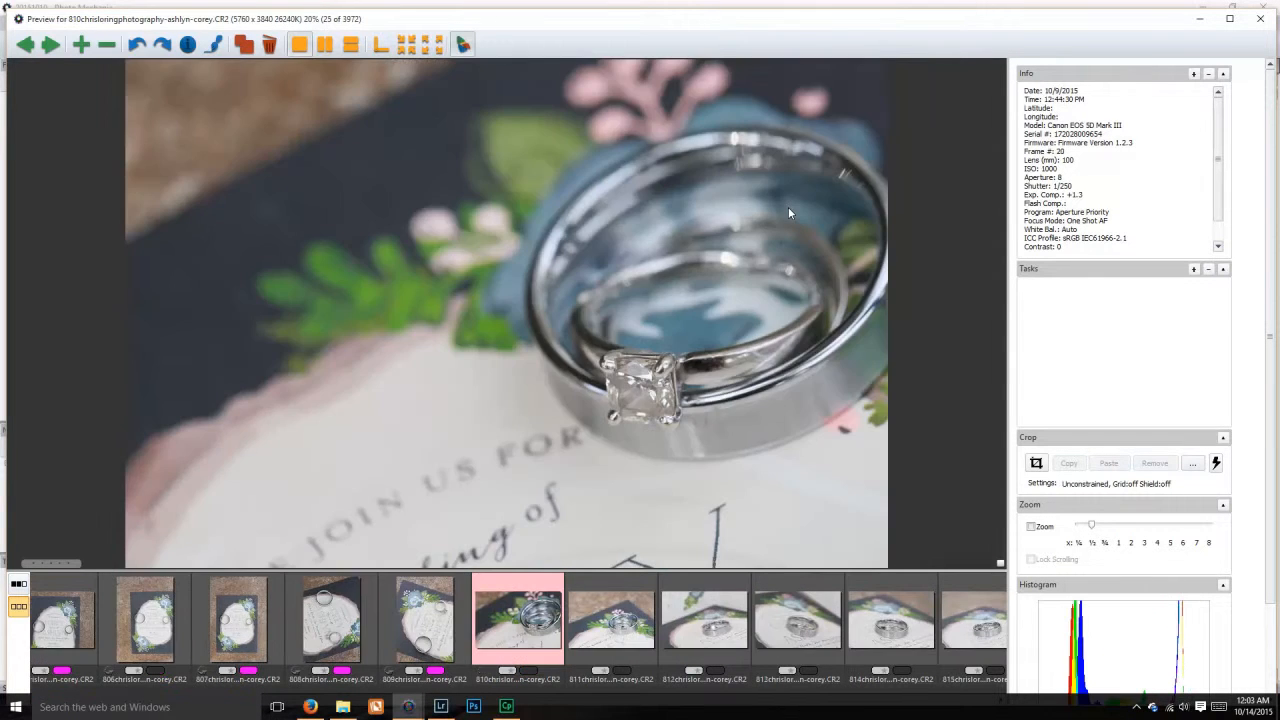
pyautogui.press('Right')
pyautogui.press('Right')
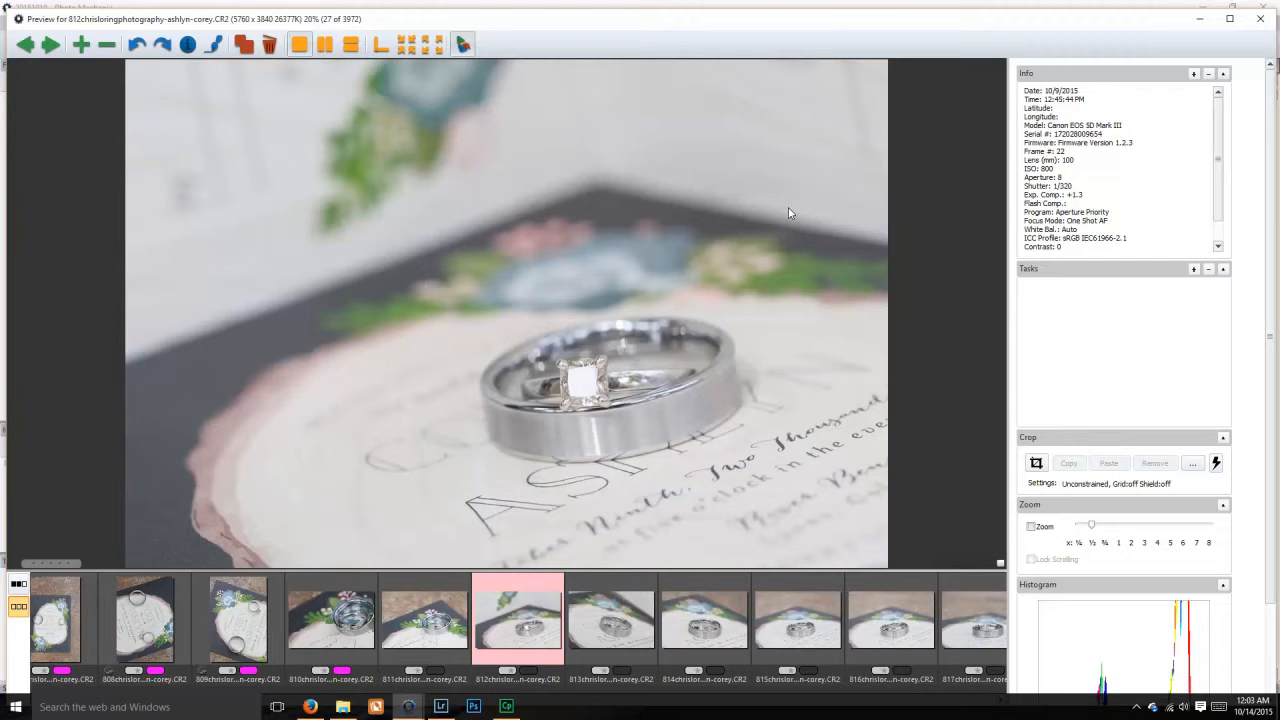
# Step: Review invitation ring photos 812 to 817, marking 813 and 815 with the magenta color class, and return to 816
pyautogui.press('Right')
pyautogui.press('Right')
pyautogui.press('Right')
pyautogui.press('Right')
pyautogui.press('Right')
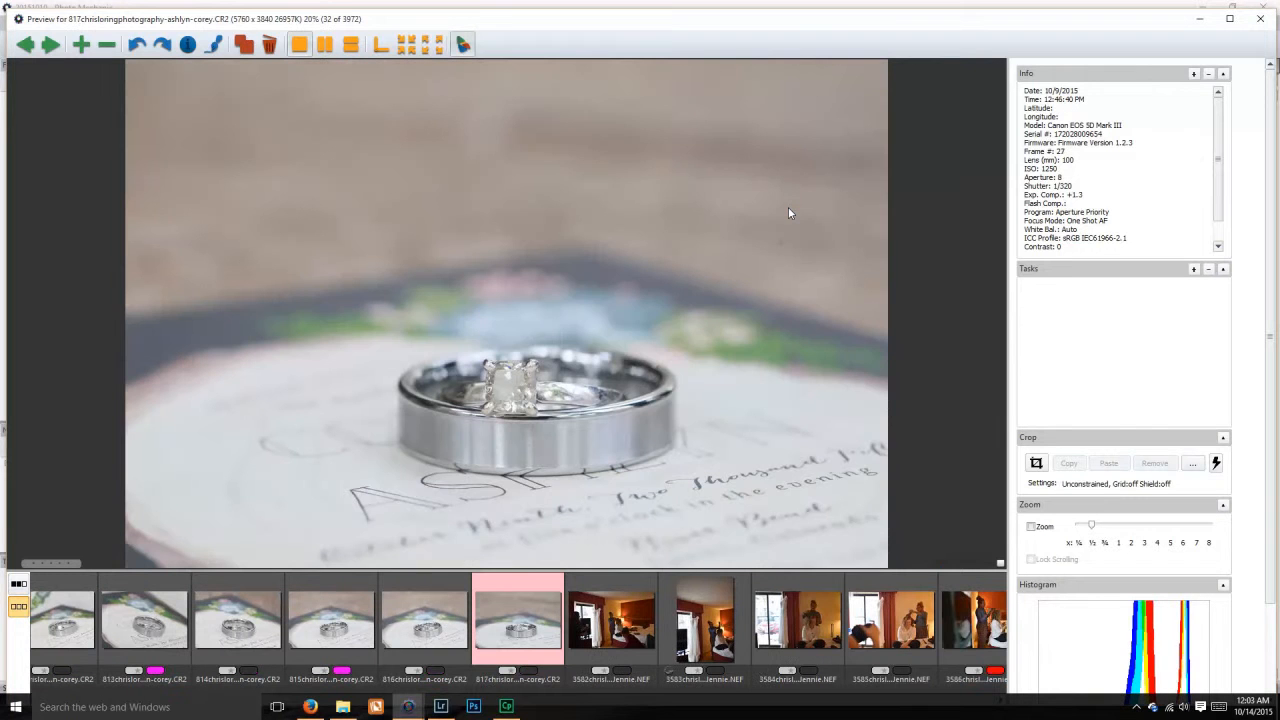
pyautogui.press('Left')
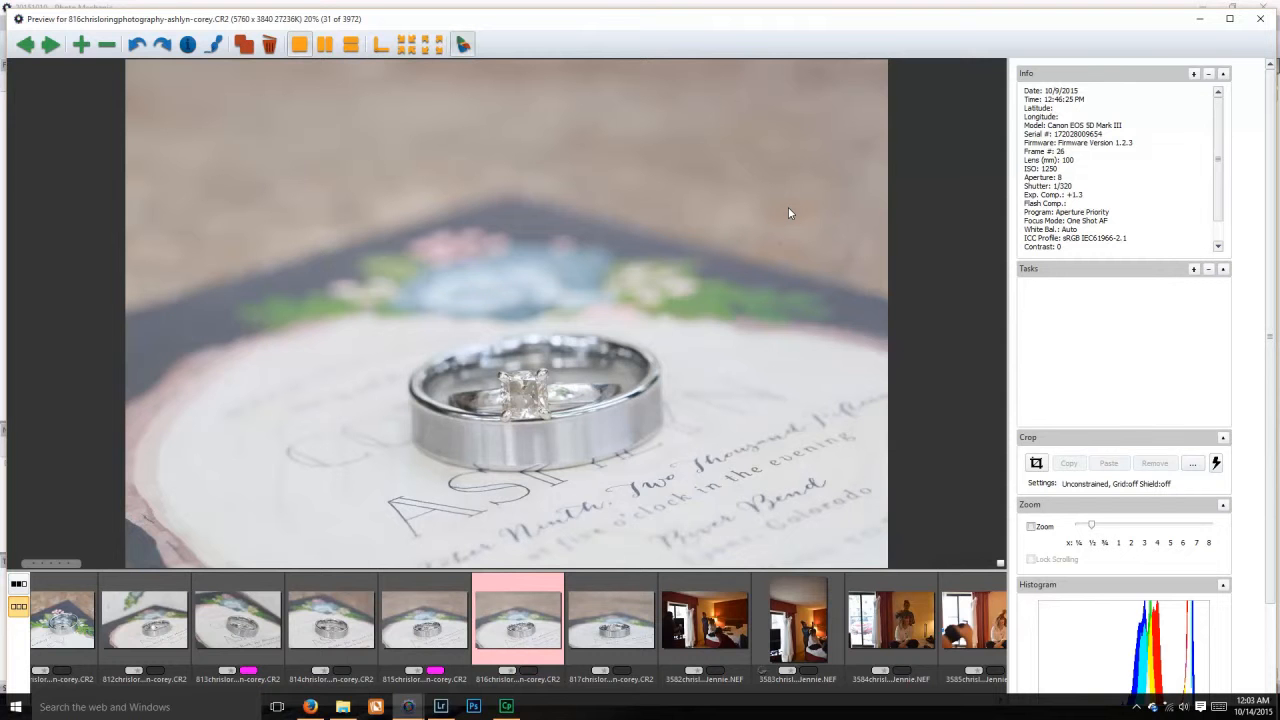
# Step: View photo 816 at 50% zoom and flip through its neighbours, ending on ring photo 815
pyautogui.click(788, 213)
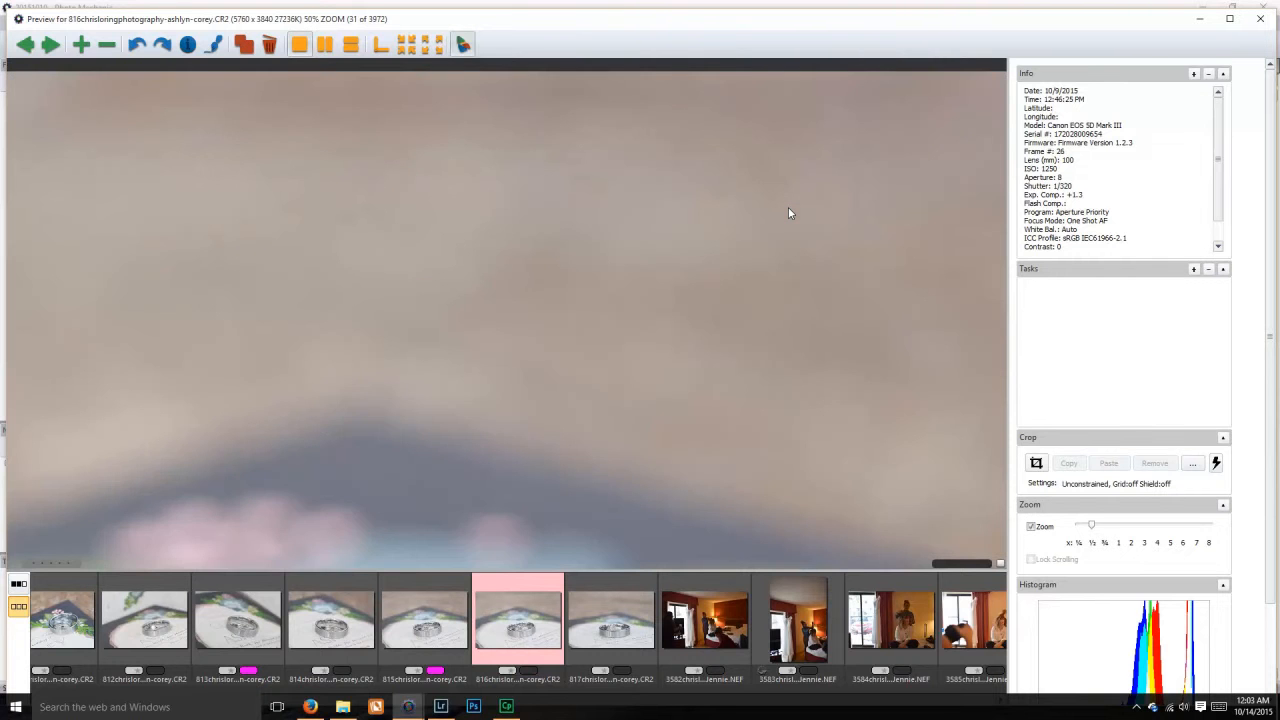
pyautogui.press('Right')
pyautogui.press('Right')
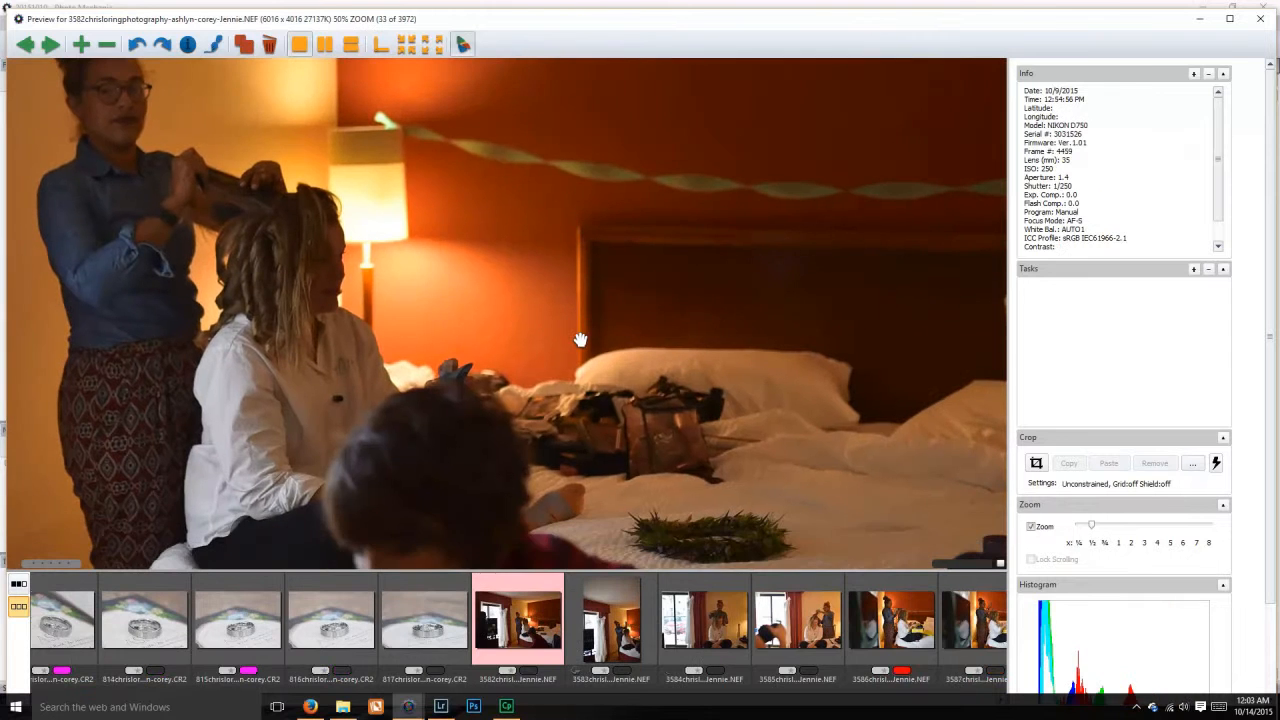
pyautogui.press('Left')
pyautogui.press('Left')
pyautogui.press('Left')
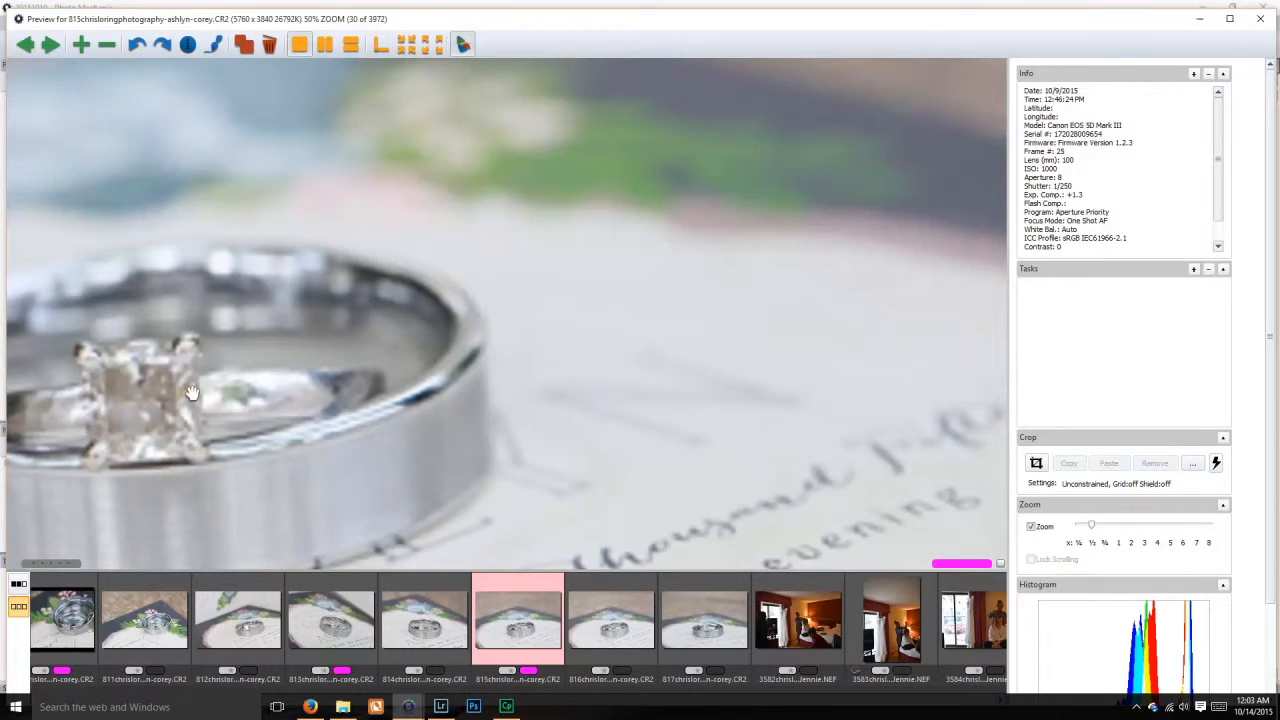
# Step: Inspect the diamond in photo 815 at 75%, 300% and 50% zoom, and return to the full-image view
pyautogui.moveTo(192, 392); pyautogui.dragTo(652, 288)
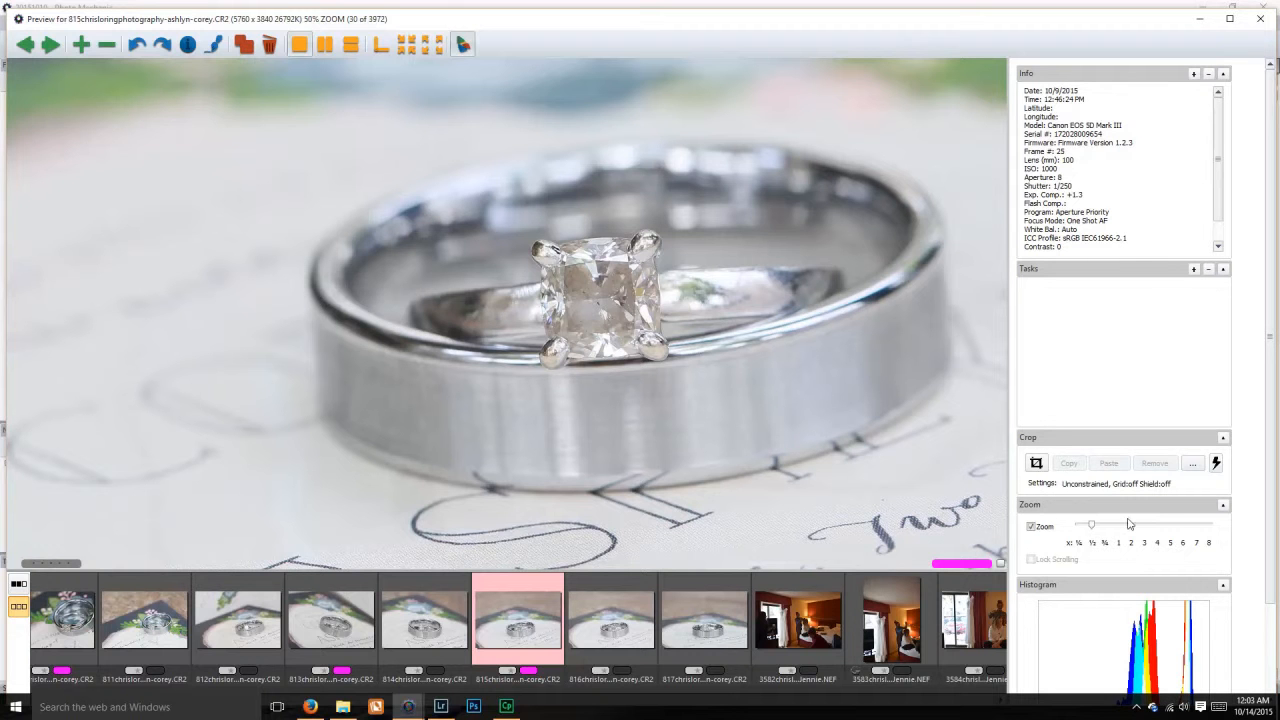
pyautogui.click(1167, 525)
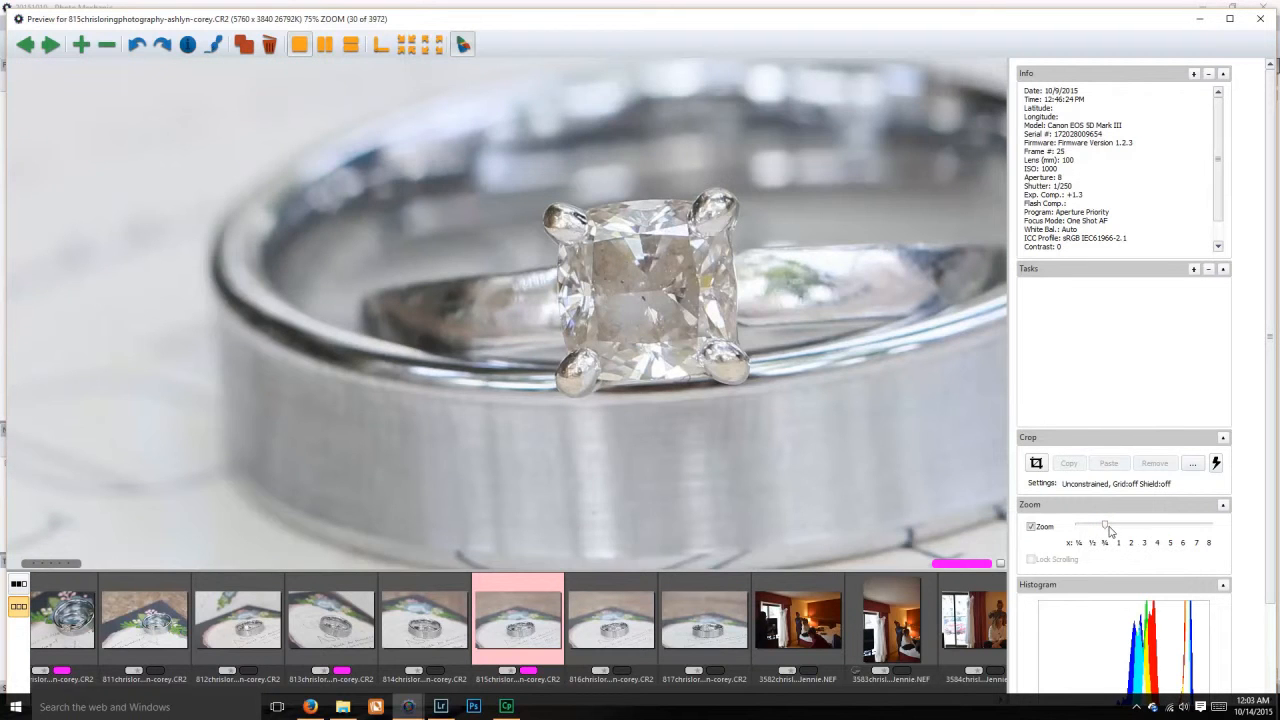
pyautogui.moveTo(1106, 525); pyautogui.dragTo(1144, 528)
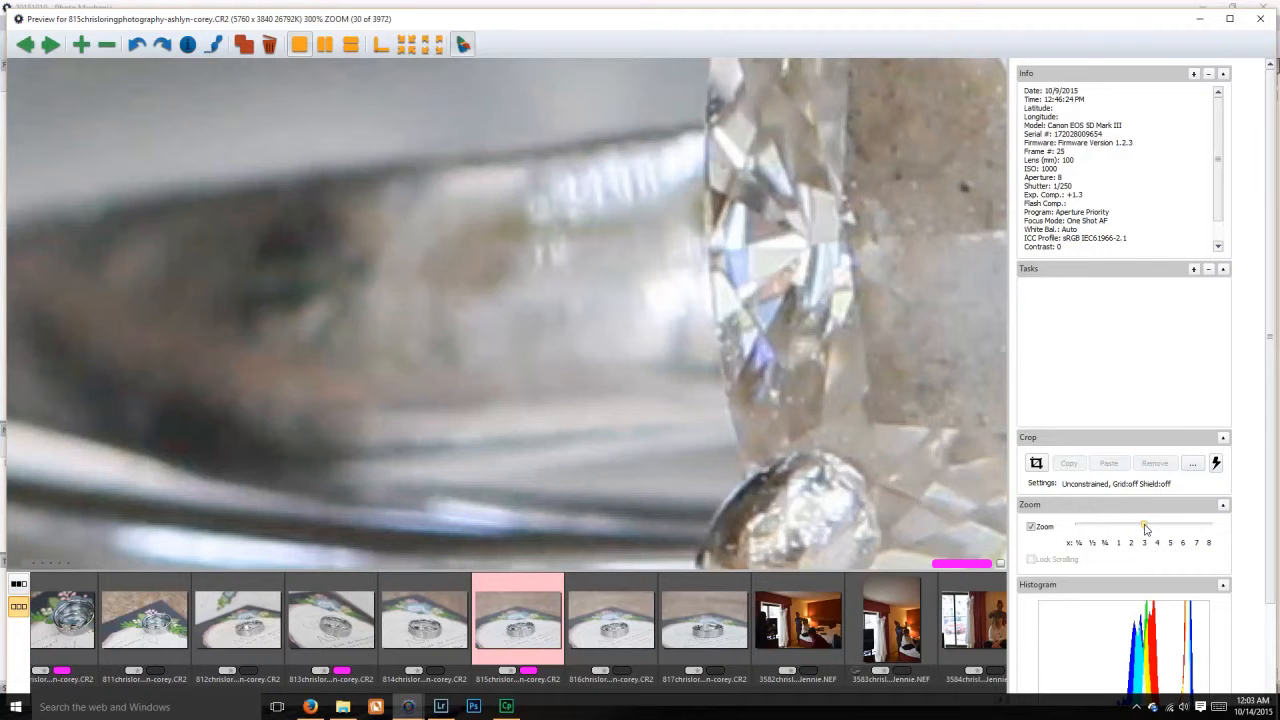
pyautogui.moveTo(1140, 528); pyautogui.dragTo(1097, 531)
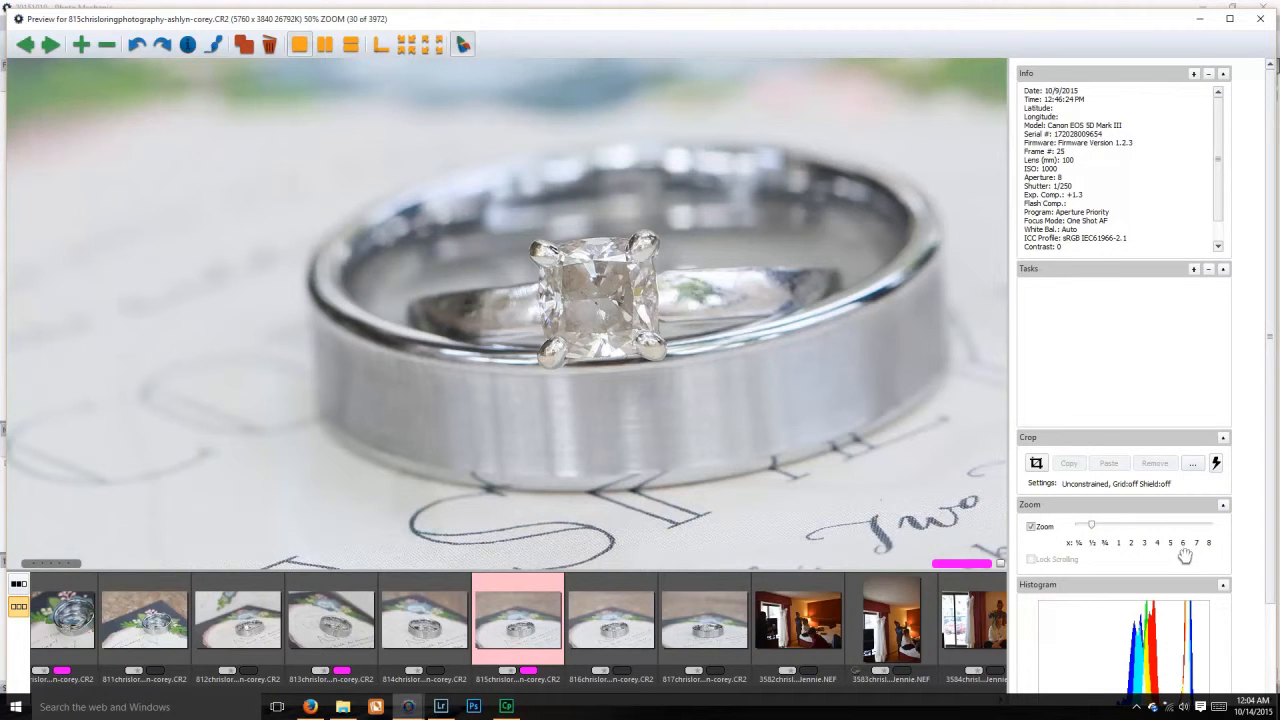
pyautogui.click(584, 355)
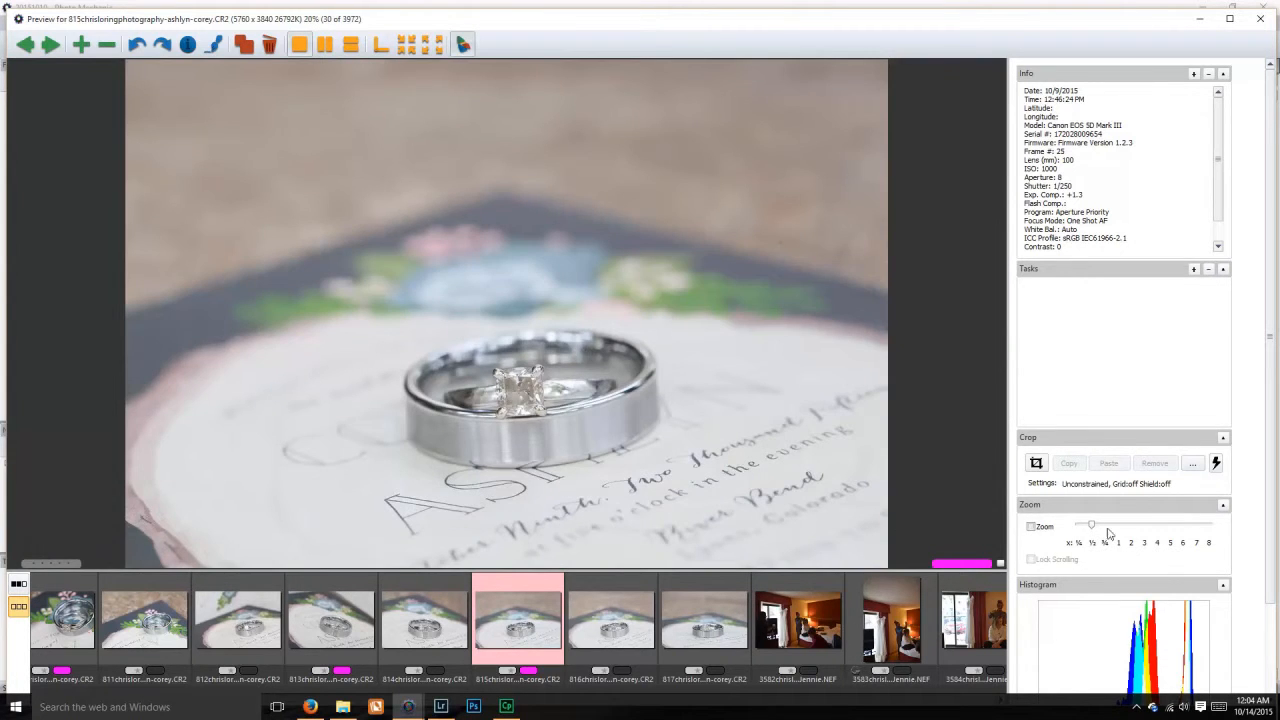
# Step: Set the preview zoom to 25% and advance past the last ring photos to hair-styling photo 3584
pyautogui.moveTo(1091, 525); pyautogui.dragTo(1063, 535)
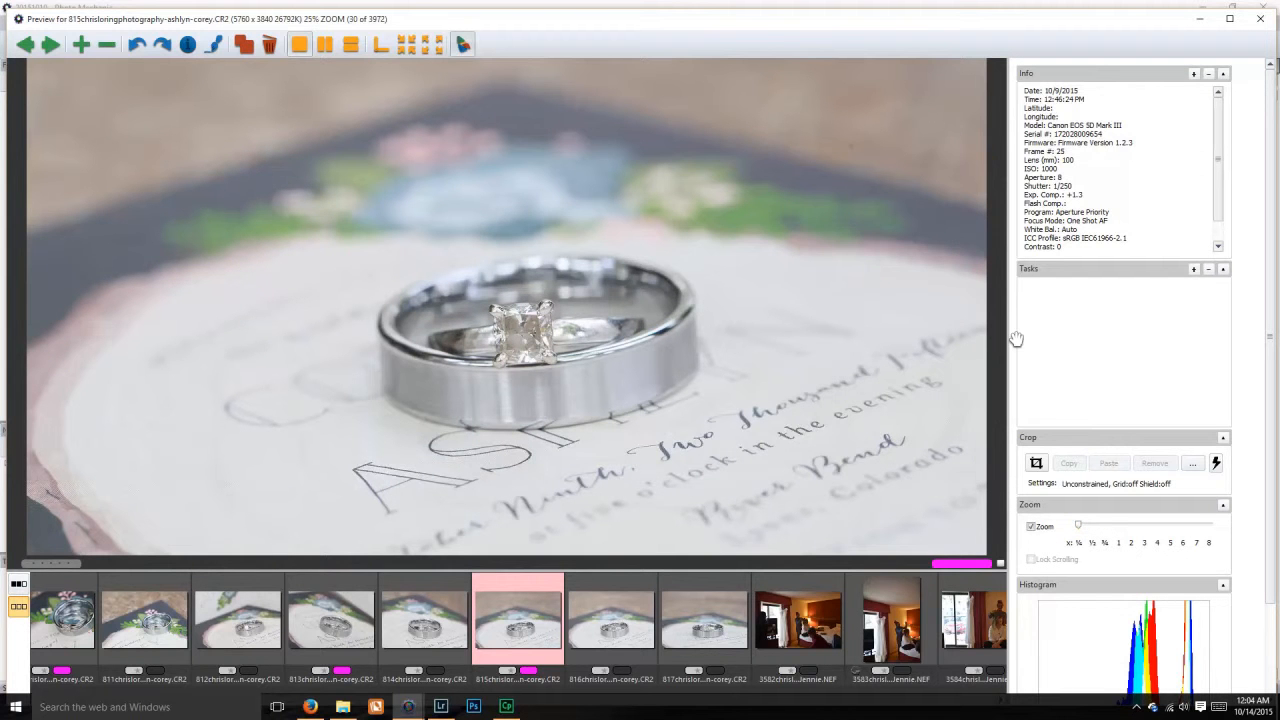
pyautogui.press('Right')
pyautogui.press('Right')
pyautogui.press('Right')
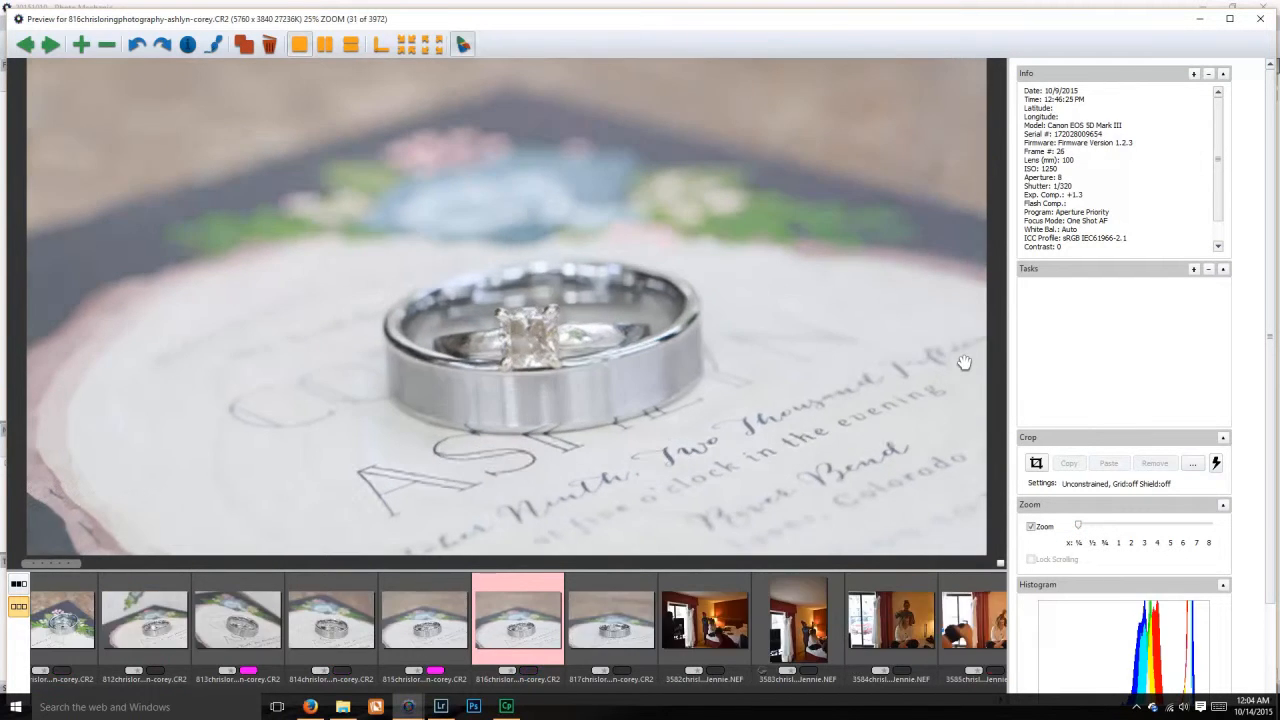
pyautogui.press('Right')
pyautogui.press('Right')
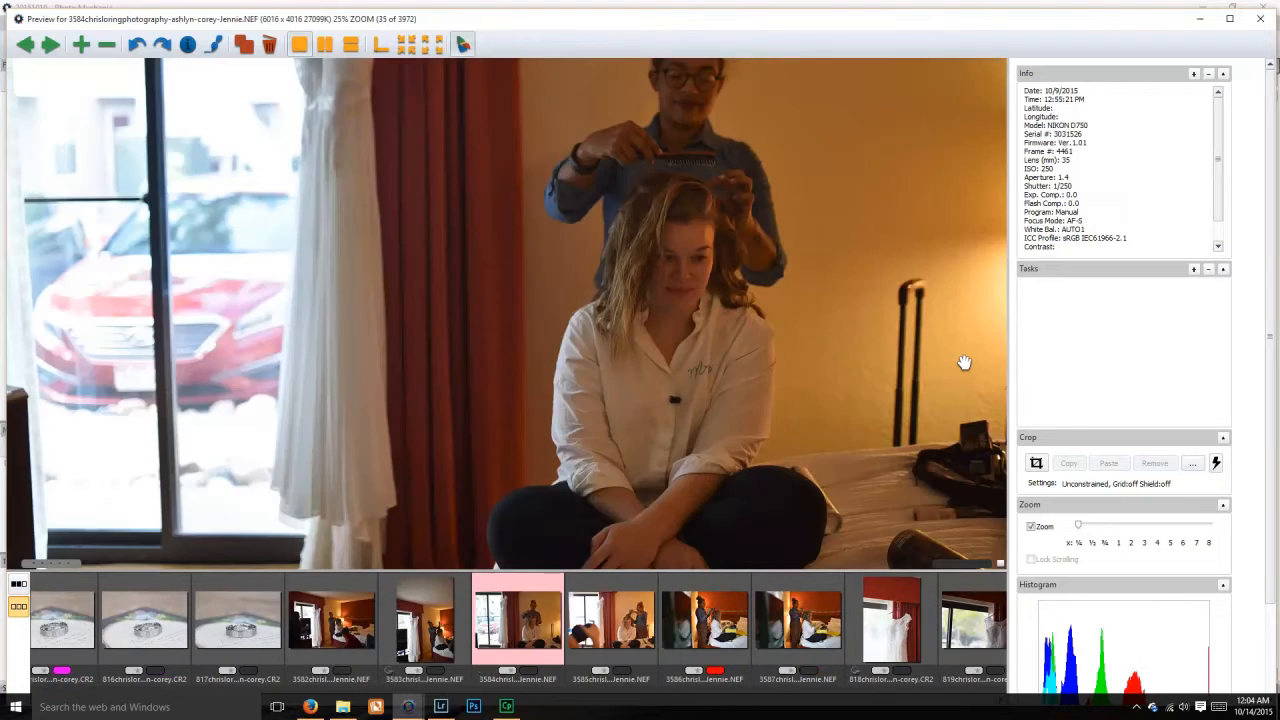
# Step: Compare the hair-styling photos 3585, 3586 and 3587 by flipping back and forth between them
pyautogui.press('Right')
pyautogui.press('Right')
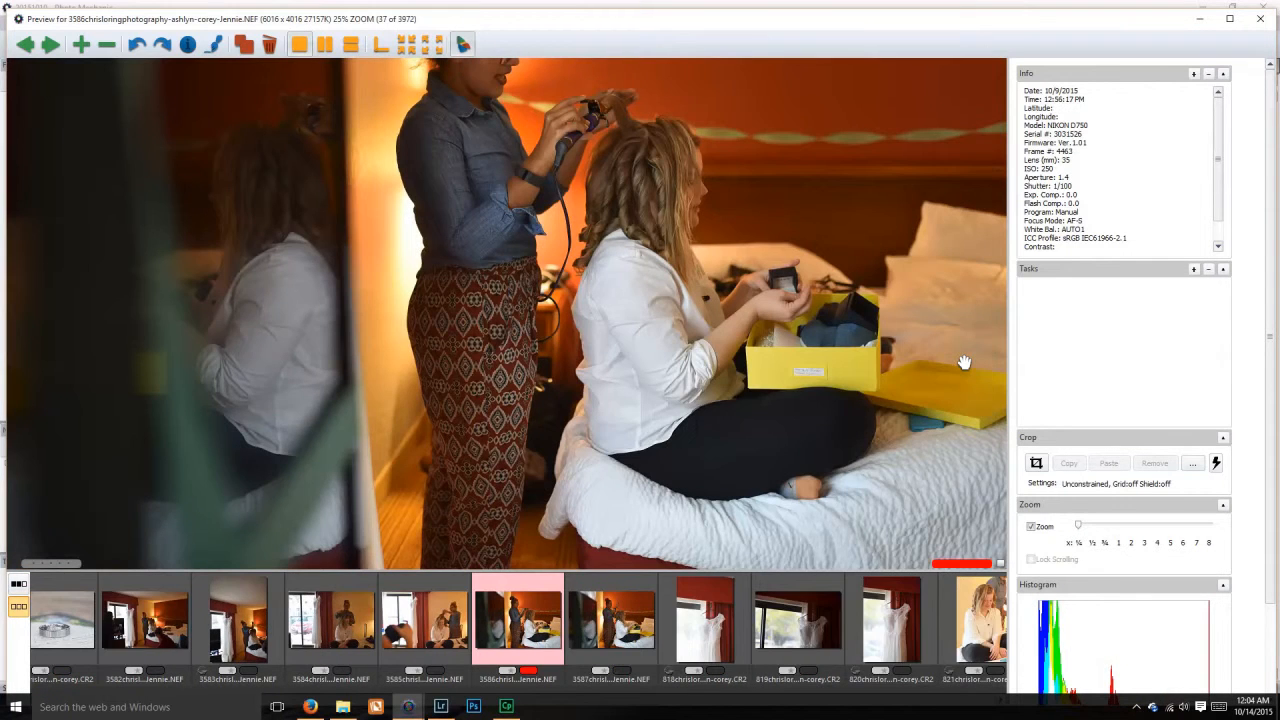
pyautogui.press('Left')
pyautogui.press('Left')
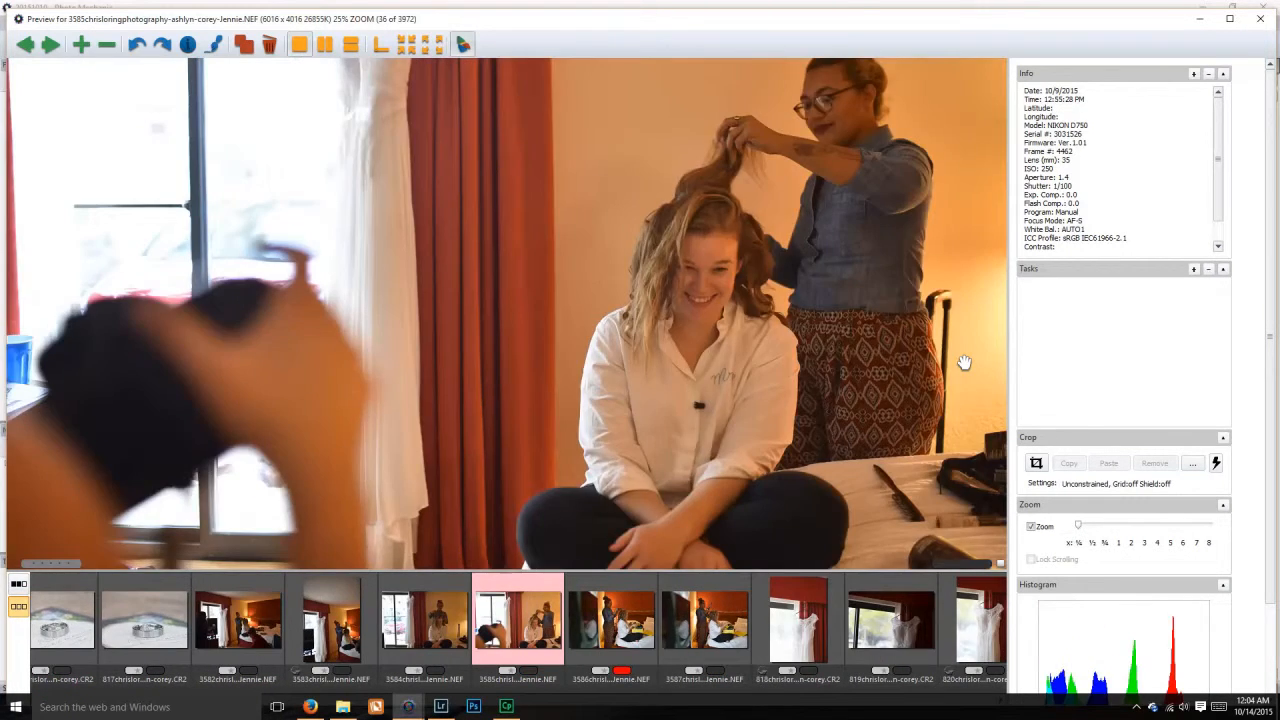
pyautogui.press('Right')
pyautogui.press('Right')
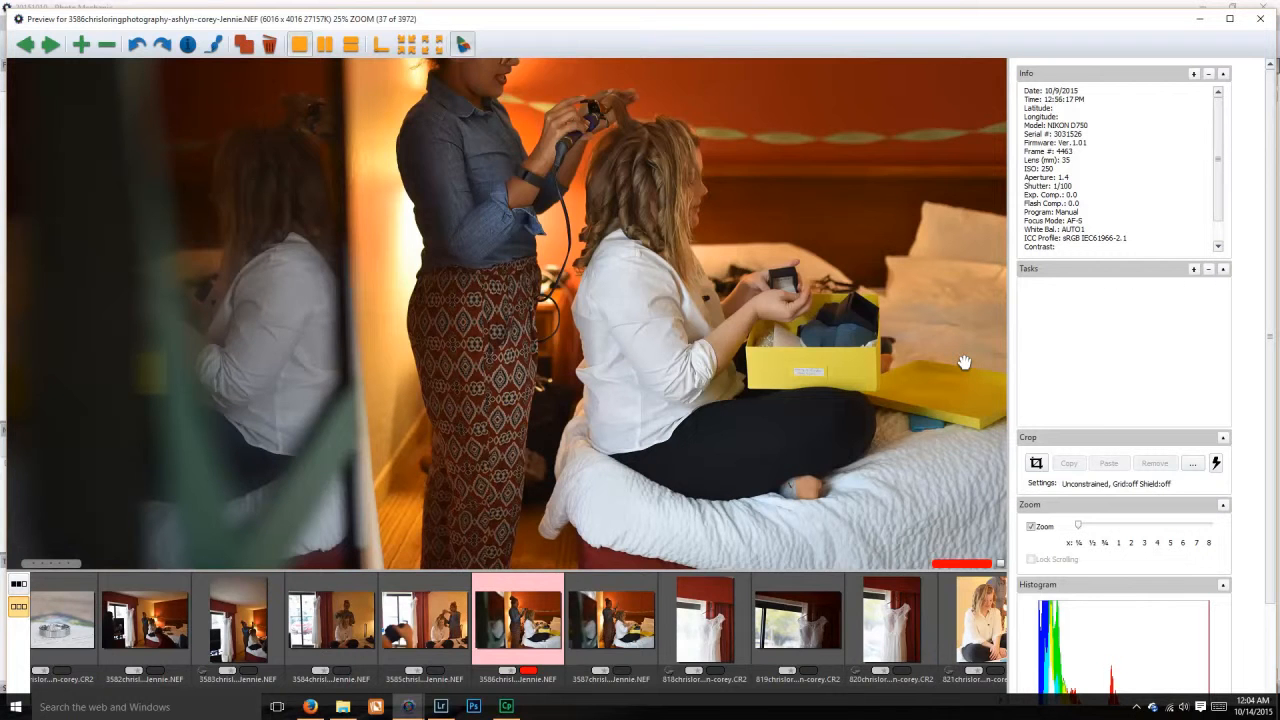
pyautogui.press('Right')
pyautogui.press('Left')
pyautogui.press('Right')
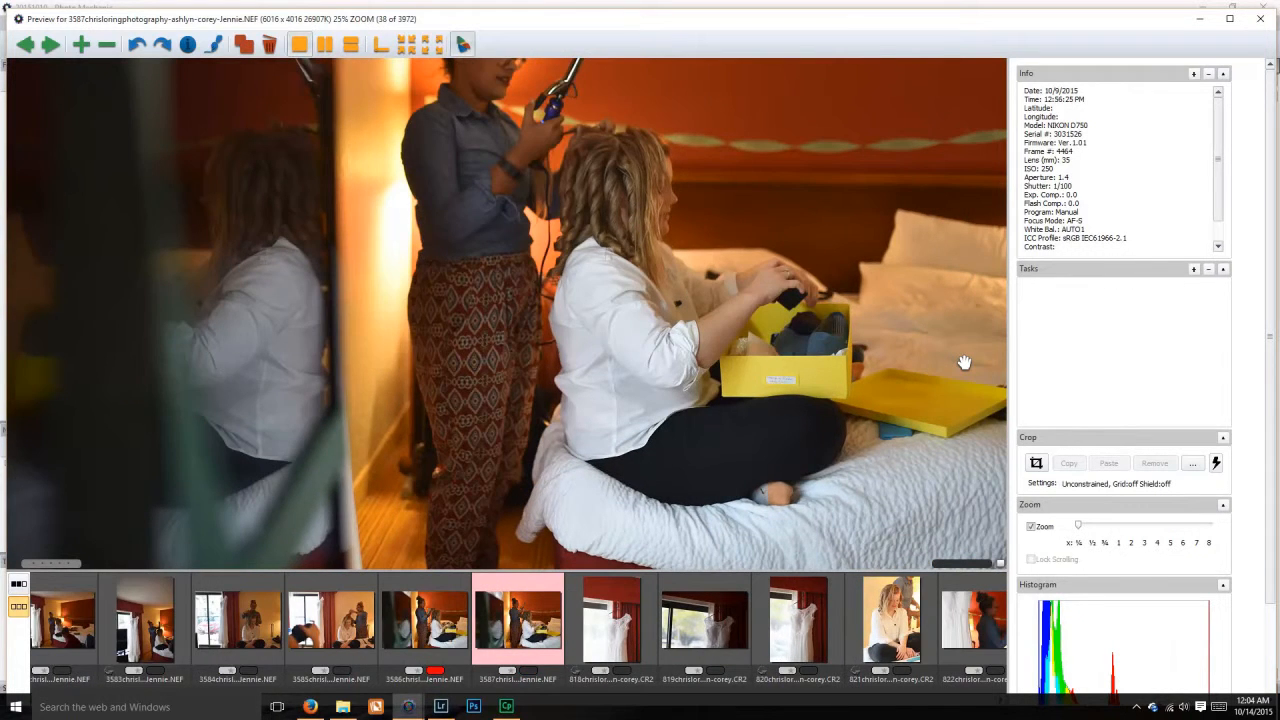
# Step: Review the hanging dress photos, mark 820 with the magenta color class, and advance to wreath photo 824
pyautogui.press('Right')
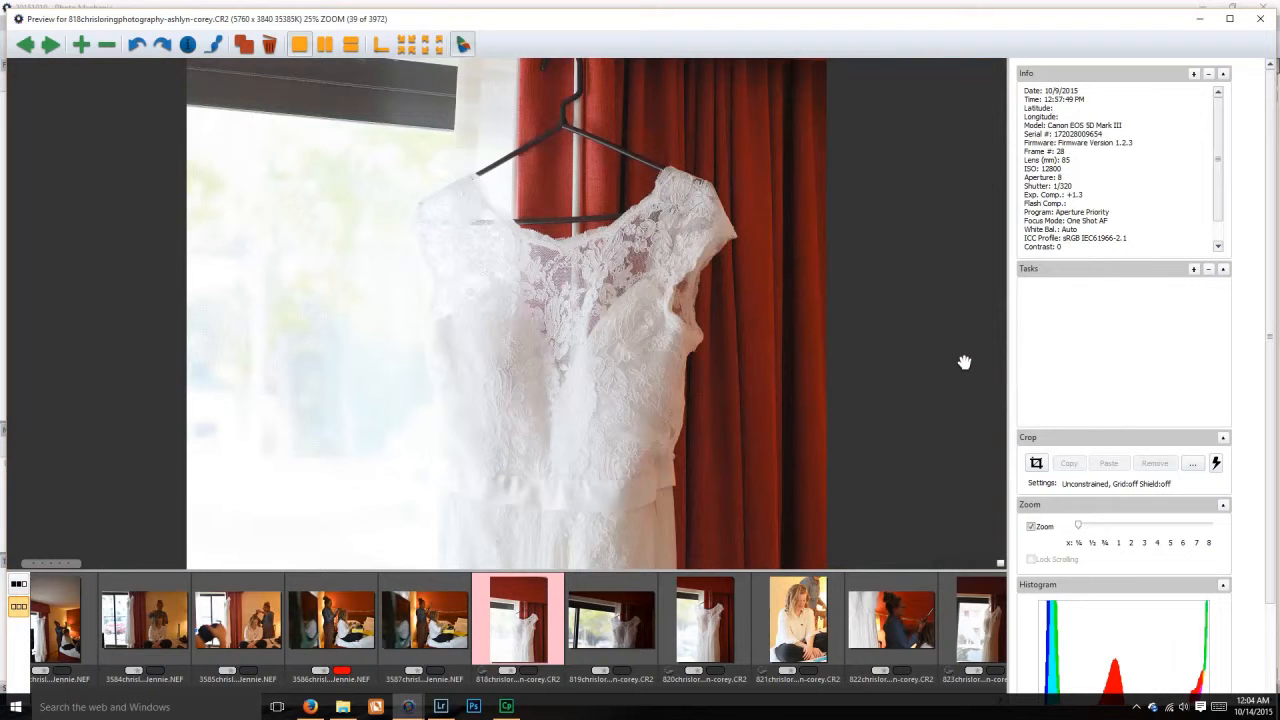
pyautogui.press('Right')
pyautogui.press('Right')
pyautogui.press('8')
pyautogui.press('Right')
pyautogui.press('Right')
pyautogui.press('Right')
pyautogui.press('Right')
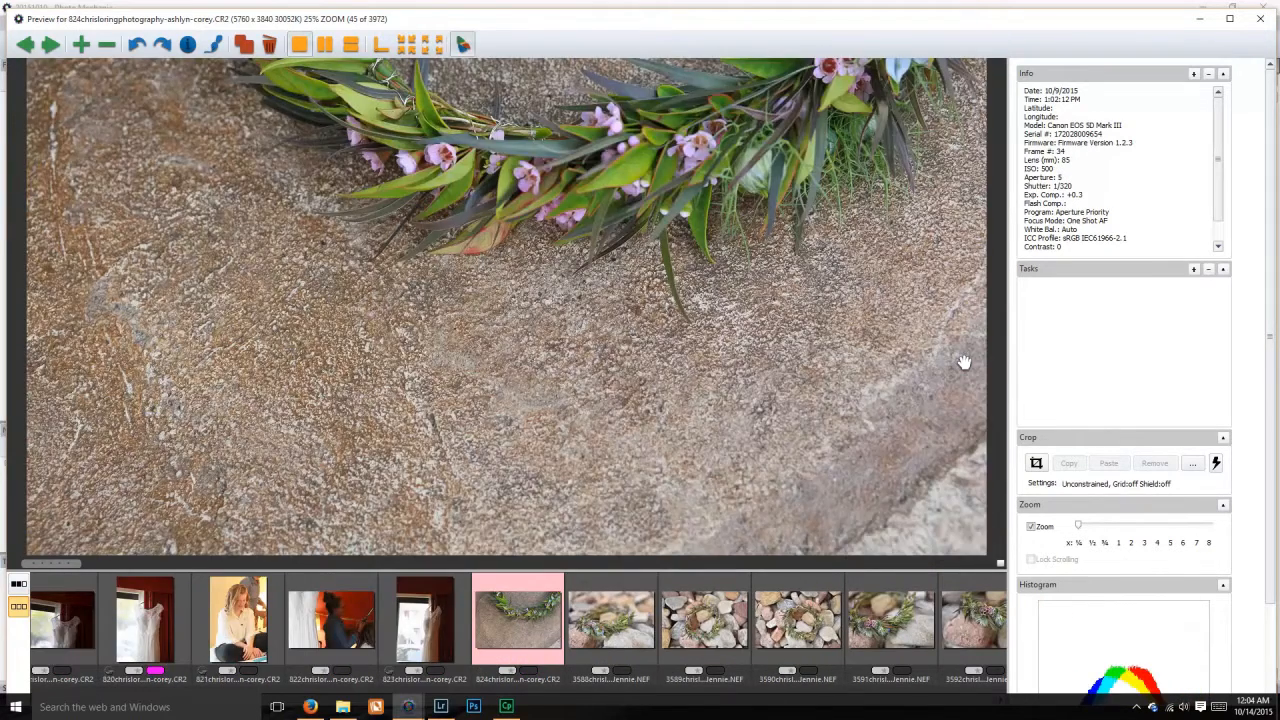
# Step: Mark flower wreath photos 3588 and 3590 with the magenta color class
pyautogui.press('Right')
pyautogui.press('8')
pyautogui.press('Right')
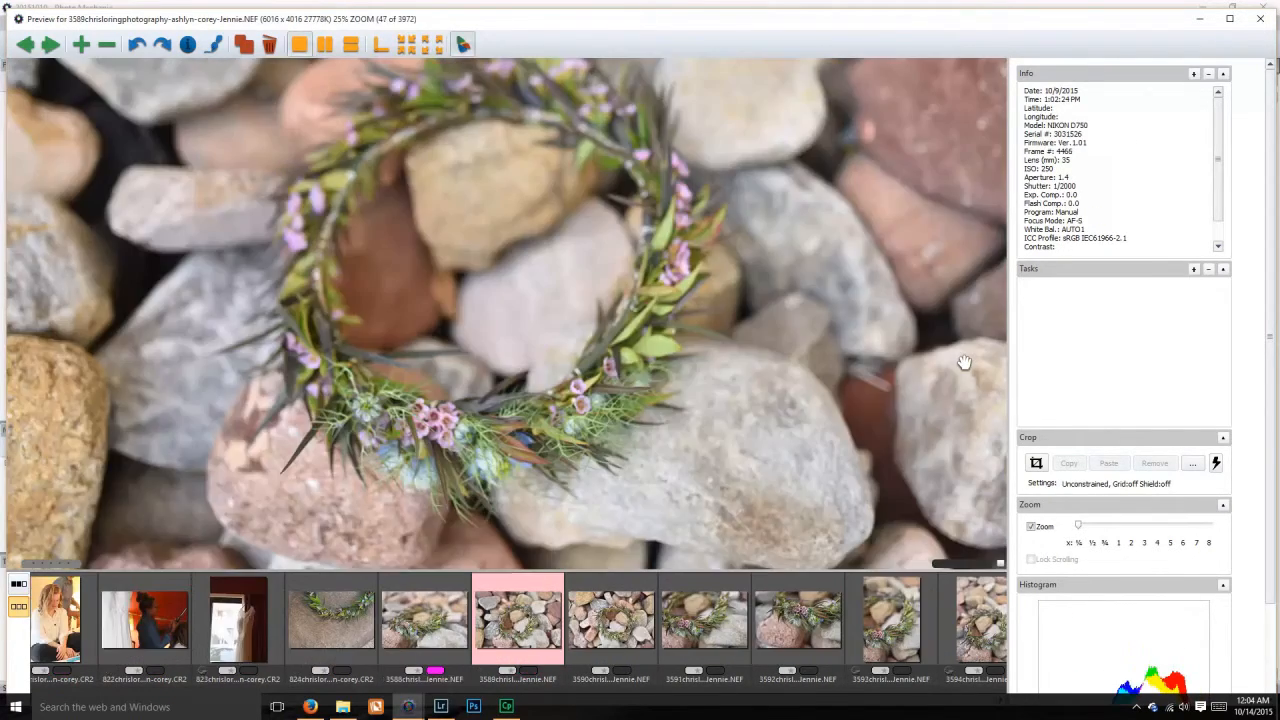
pyautogui.press('Right')
pyautogui.press('8')
pyautogui.press('Right')
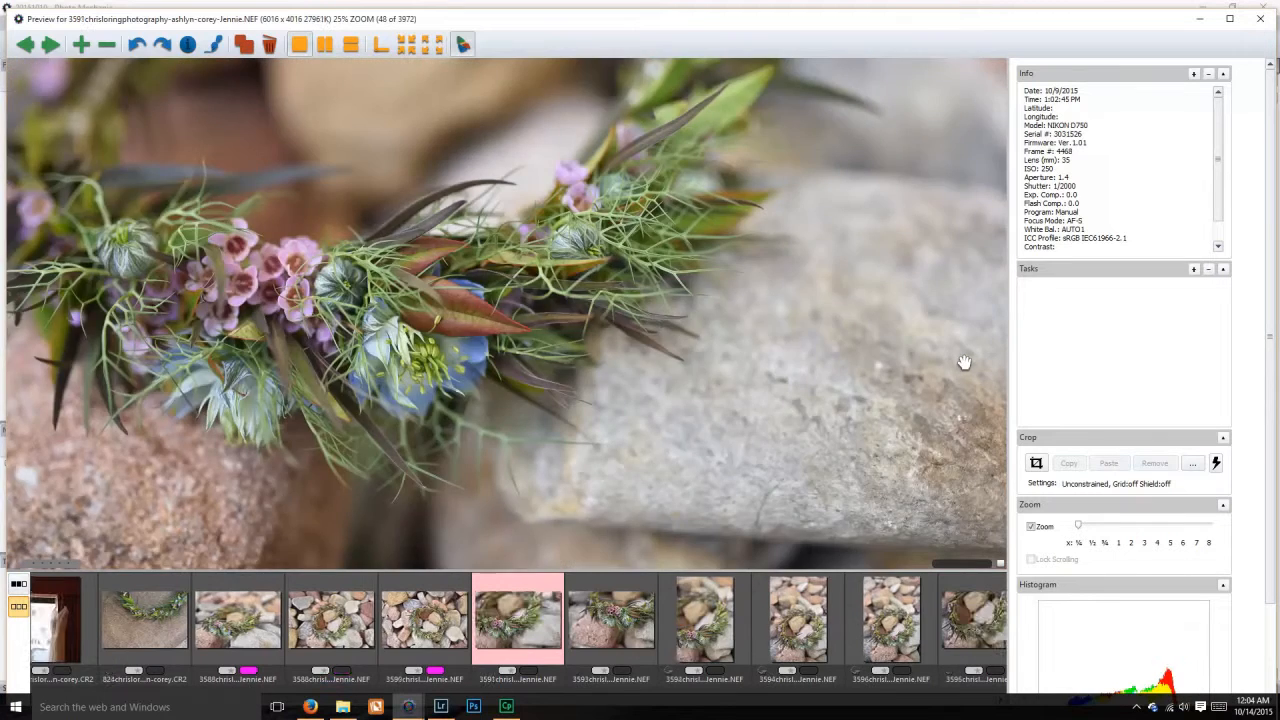
# Step: Advance through the wreath photos to 3595 and turn off the zoom to see the whole image
pyautogui.press('Right')
pyautogui.press('Right')
pyautogui.press('Right')
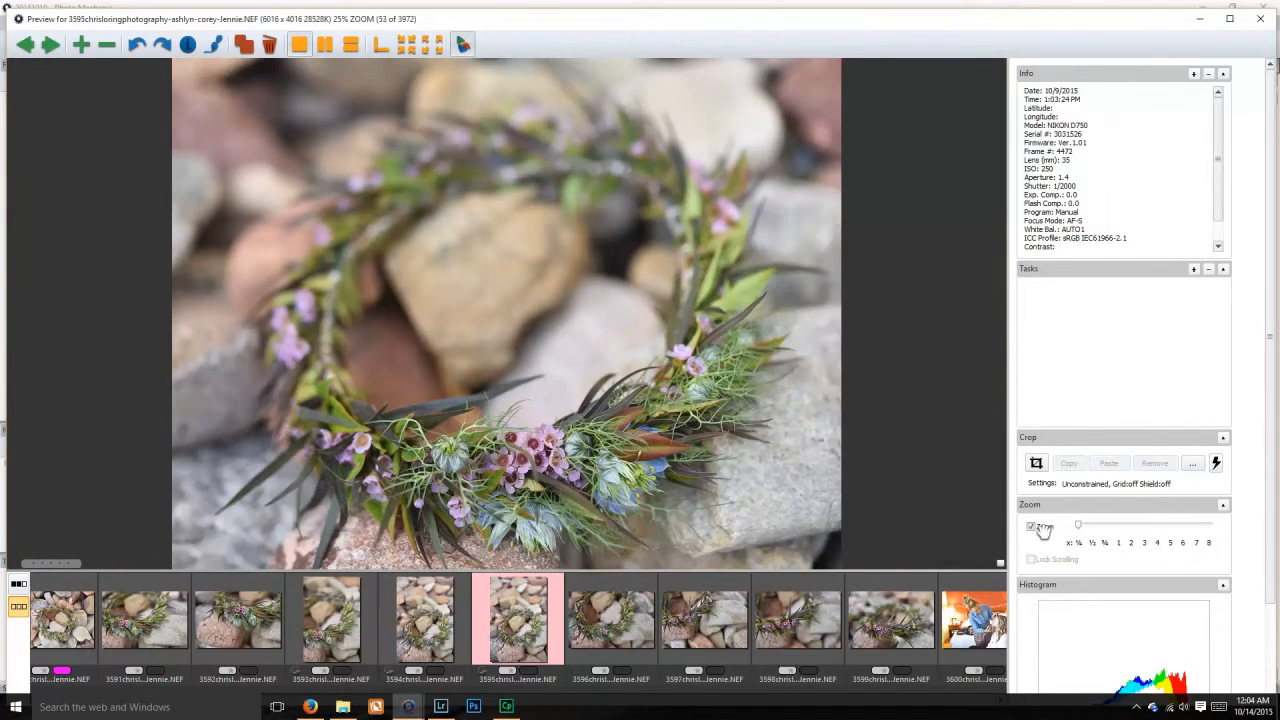
pyautogui.click(1031, 526)
pyautogui.press('Right')
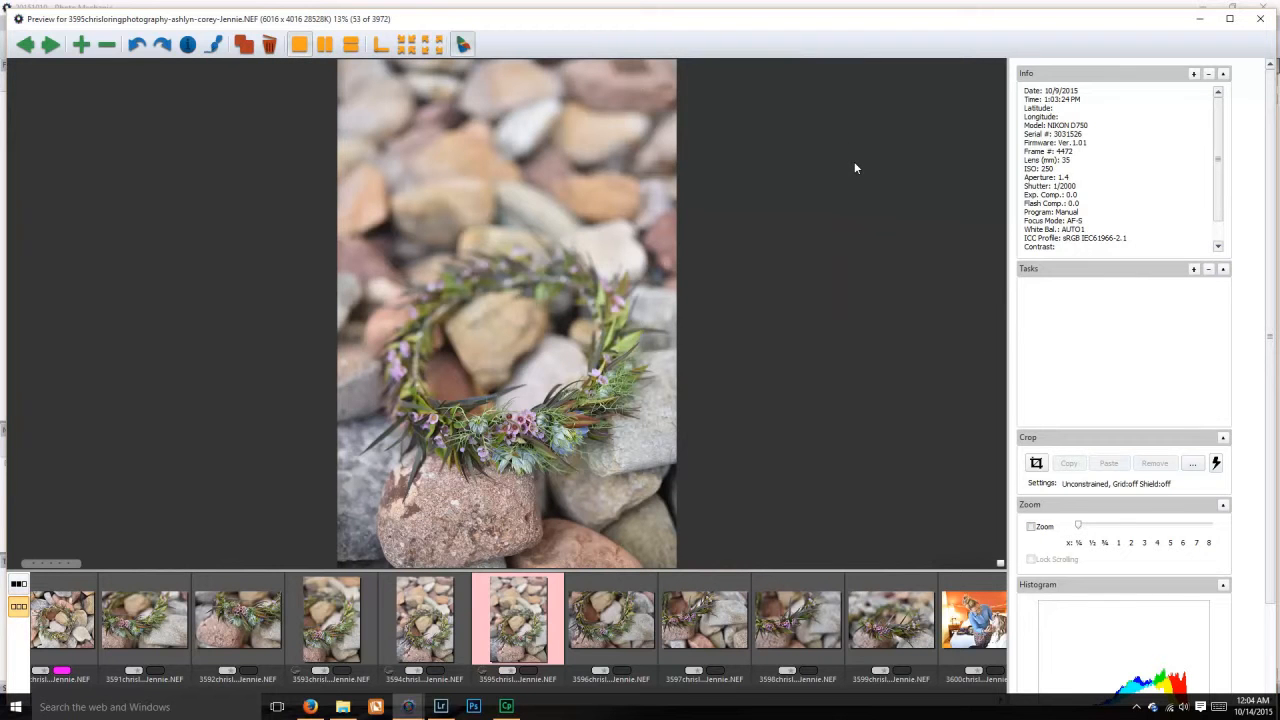
# Step: Mark wreath photo 3595 with the magenta color class, check the remaining wreath photos, and advance to makeup photo 3600
pyautogui.press('Right')
pyautogui.press('Right')
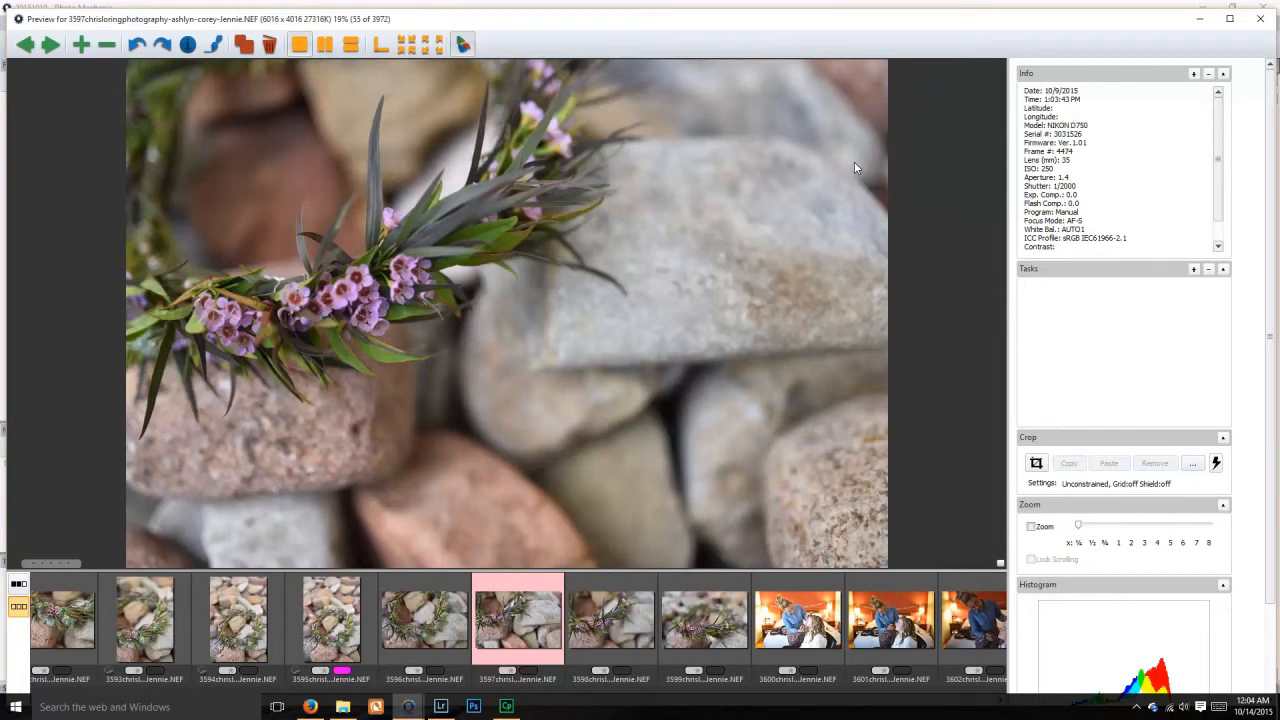
pyautogui.press('Left')
pyautogui.press('Right')
pyautogui.press('Right')
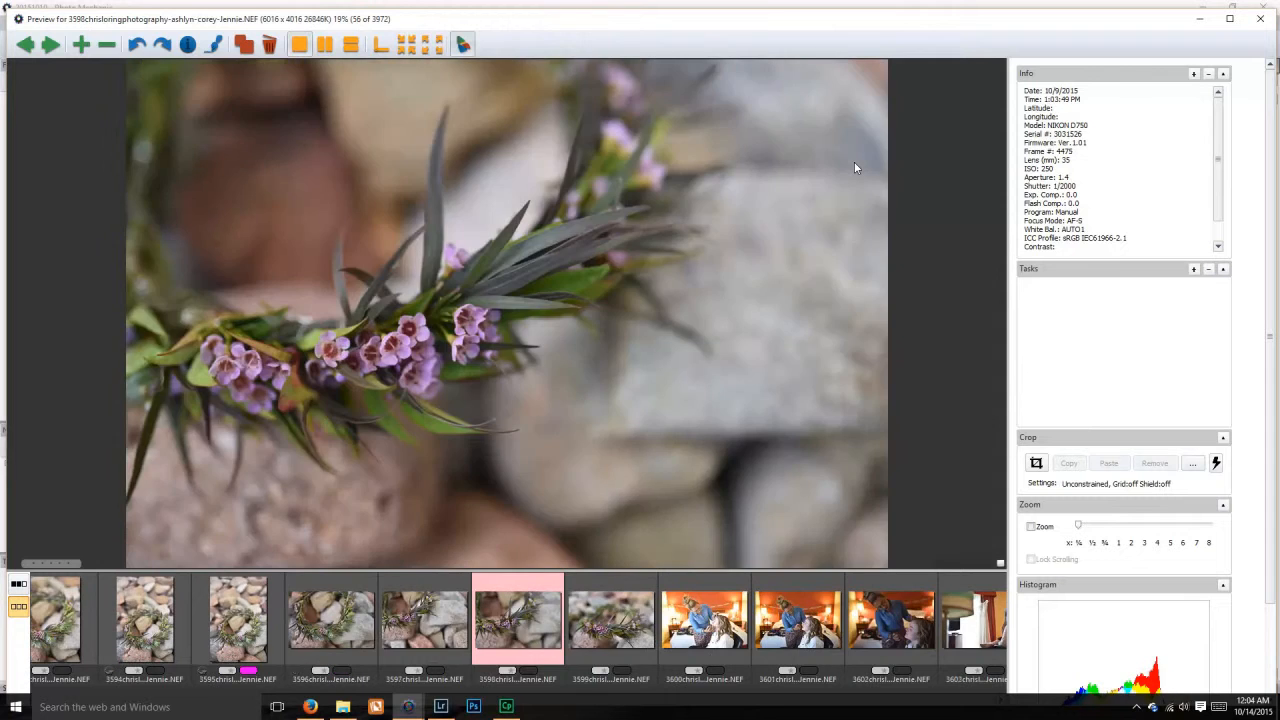
pyautogui.press('Right')
pyautogui.press('Right')
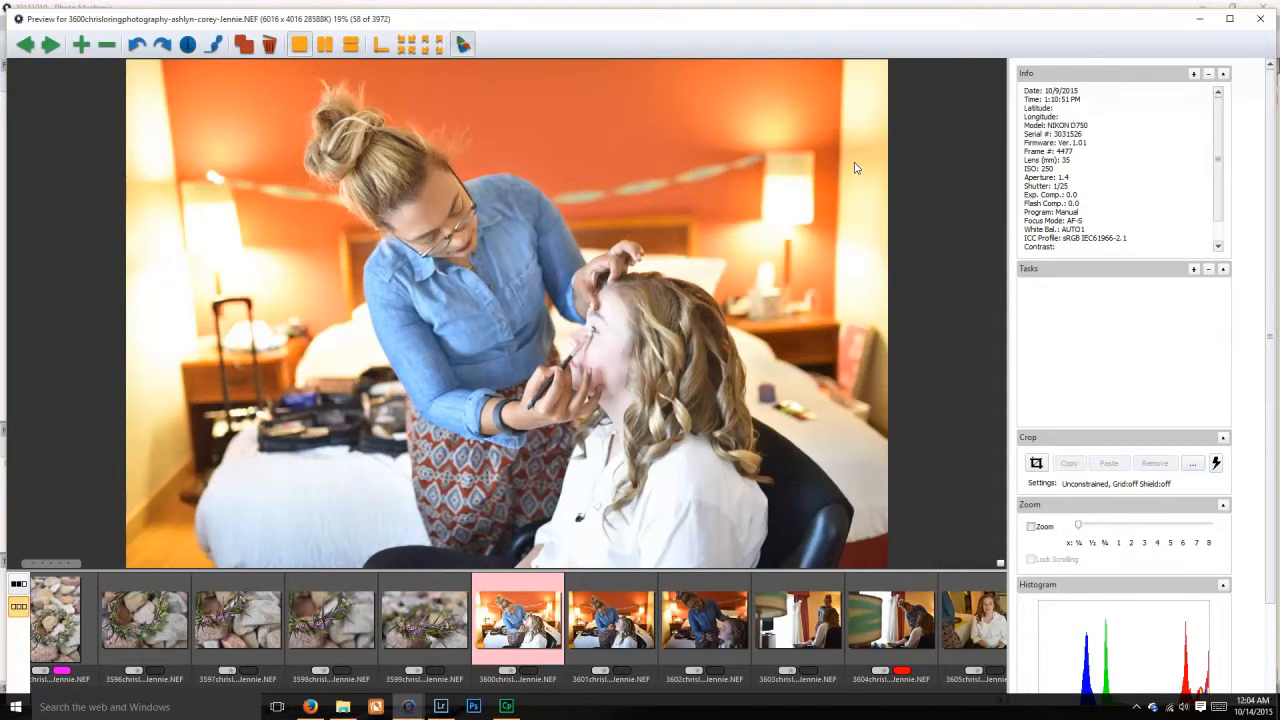
# Step: Review the bridal makeup photos from 3600 through 827
pyautogui.press('Right')
pyautogui.press('Right')
pyautogui.press('Right')
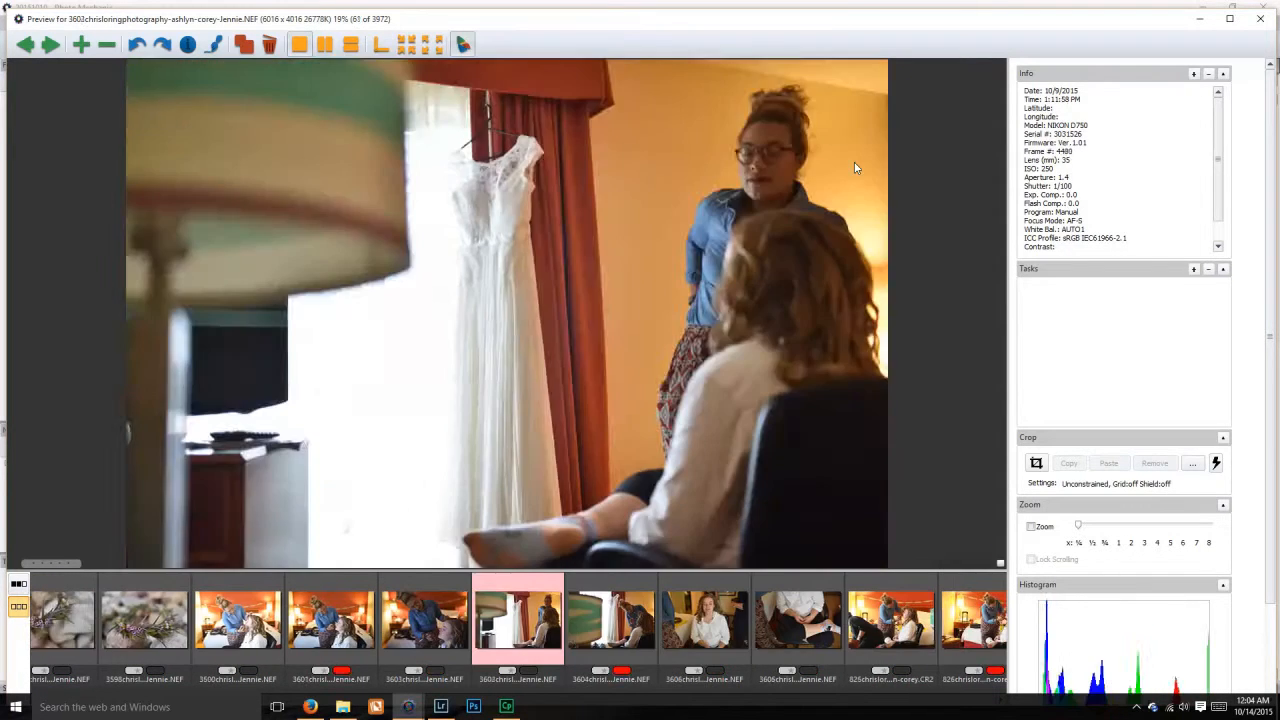
pyautogui.press('Right')
pyautogui.press('Right')
pyautogui.press('Right')
pyautogui.press('Right')
pyautogui.press('Right')
pyautogui.press('Right')
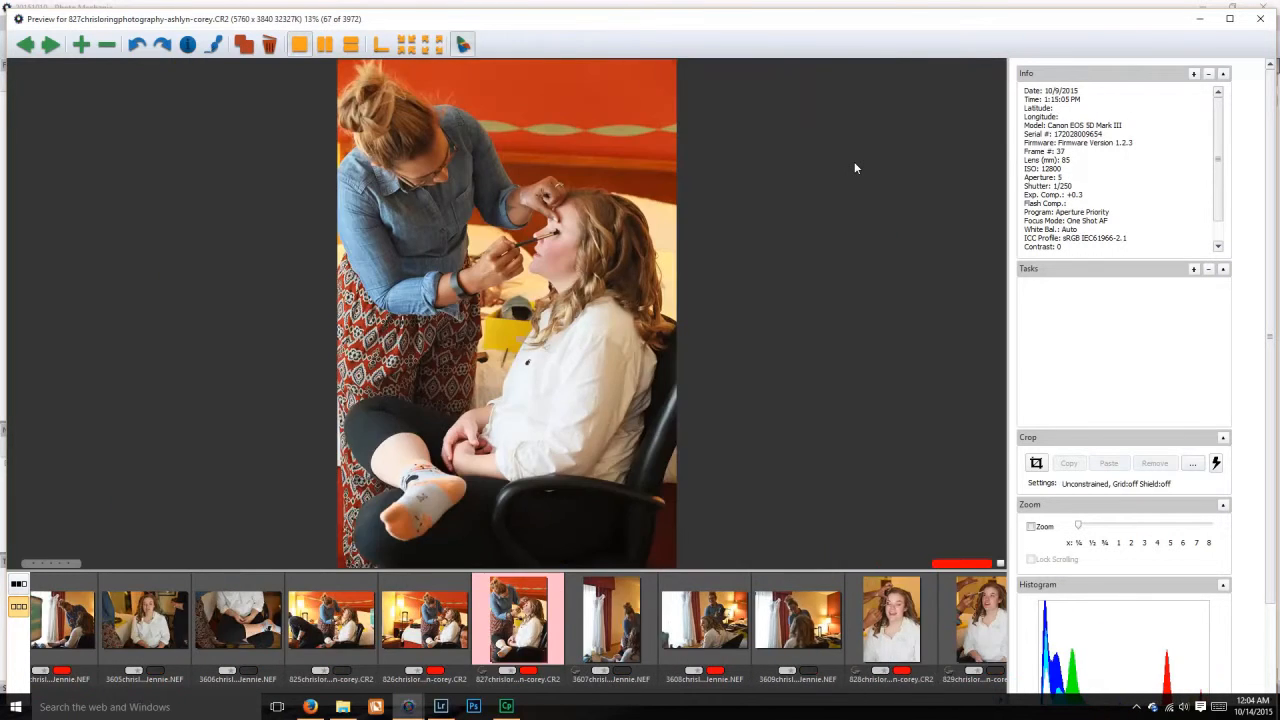
# Step: Go back to makeup photo 825, compare it with 826, and advance to photo 3608
pyautogui.press('Left')
pyautogui.press('Left')
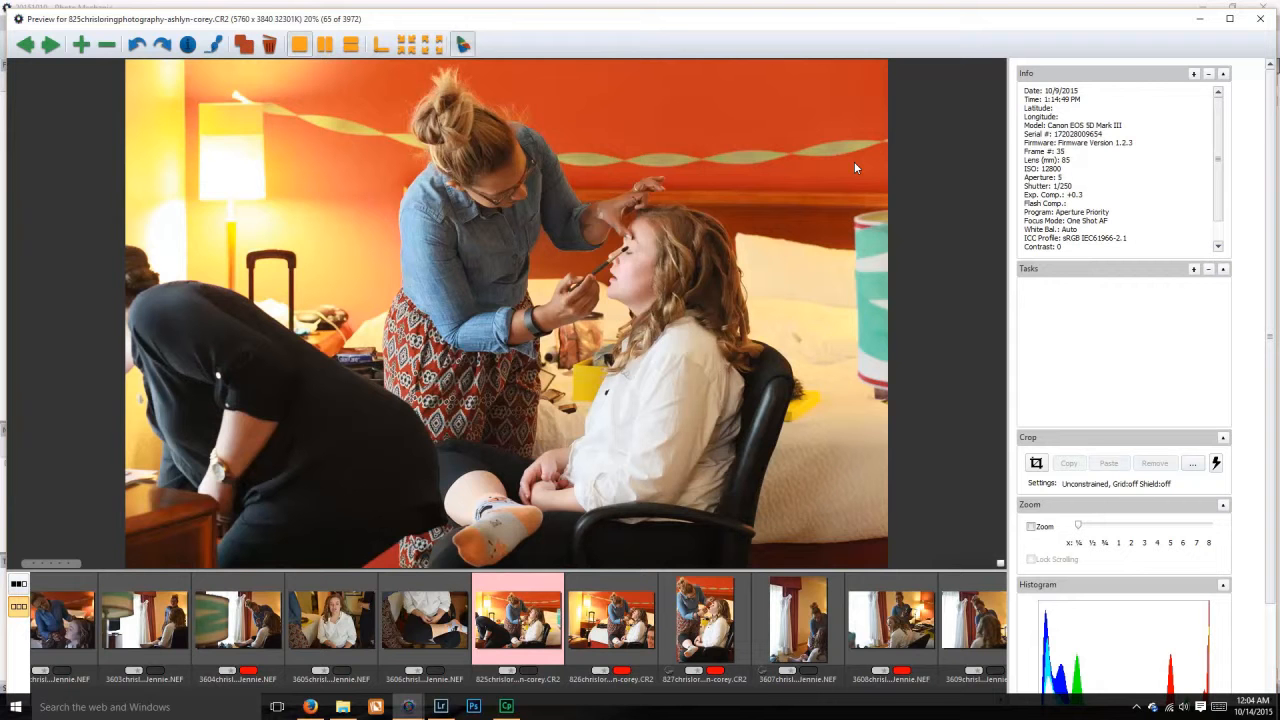
pyautogui.press('Right')
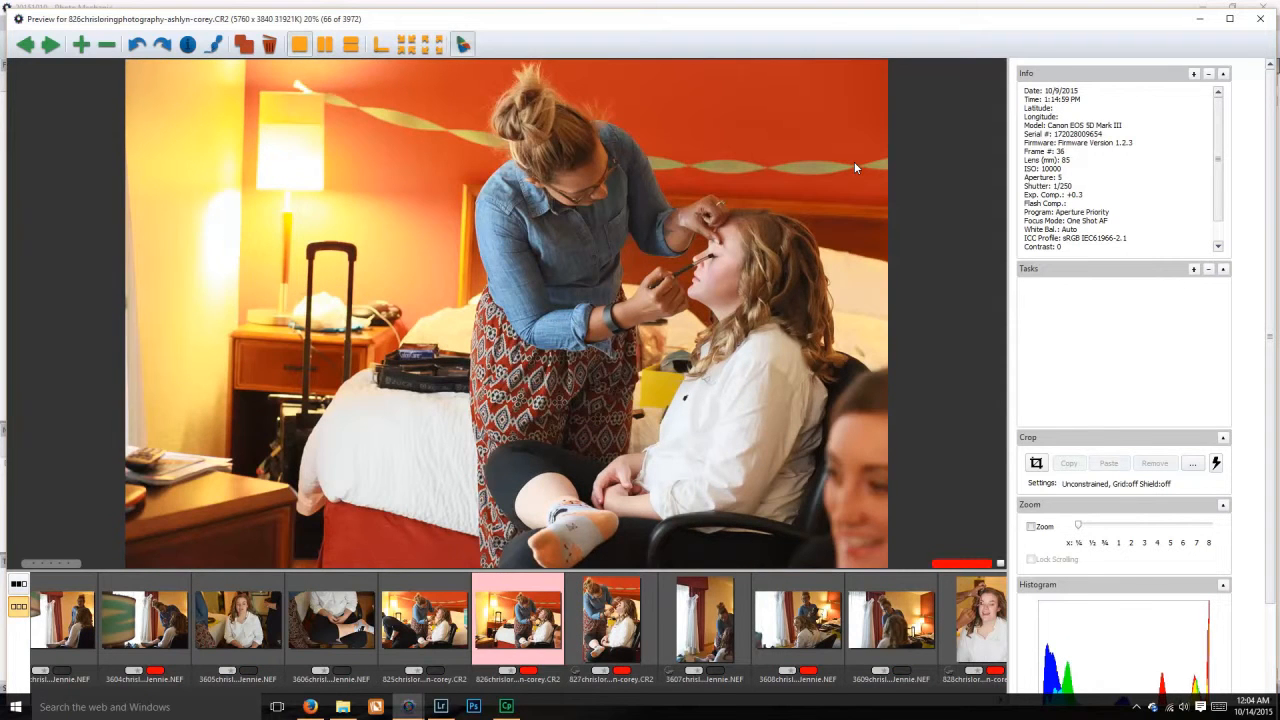
pyautogui.press('Right')
pyautogui.press('Right')
pyautogui.press('Right')
pyautogui.press('Right')
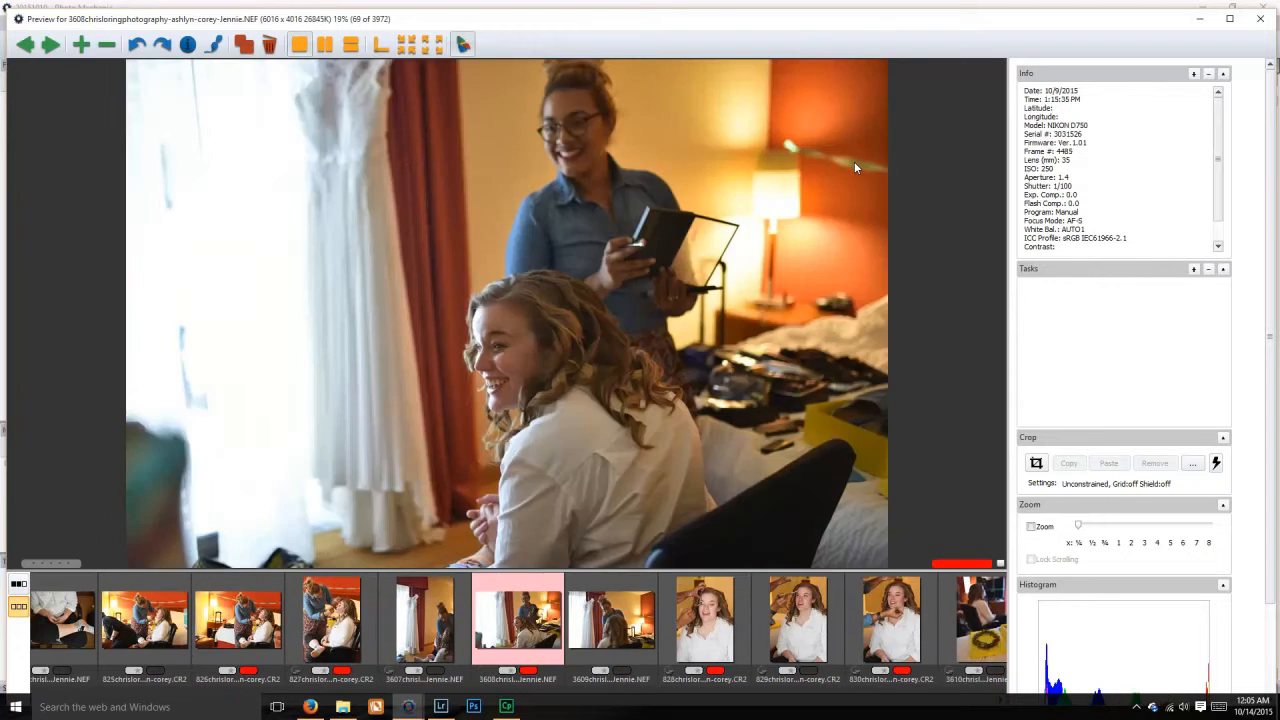
# Step: Compare photo 3608 with the shots before it and move on to 3609
pyautogui.press('Left')
pyautogui.press('Left')
pyautogui.press('Right')
pyautogui.press('Right')
pyautogui.press('Right')
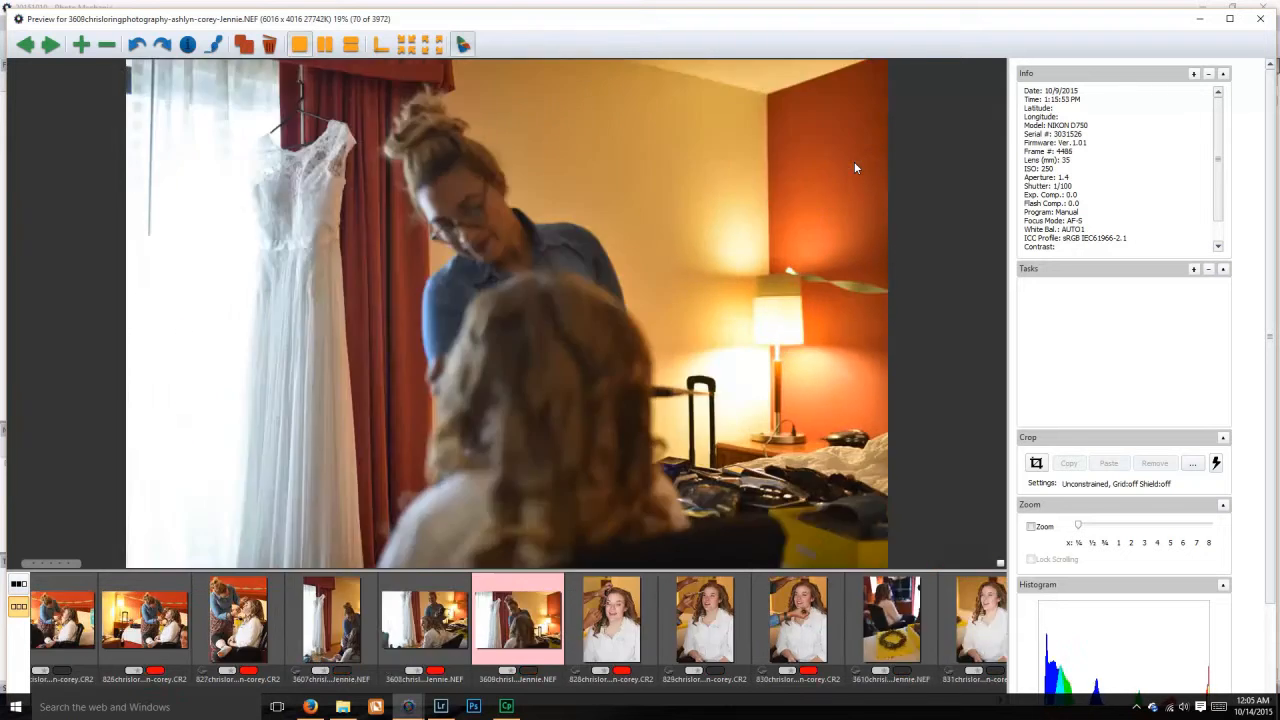
# Step: Review the bride's makeup portraits from 828 through 834
pyautogui.press('Right')
pyautogui.press('Right')
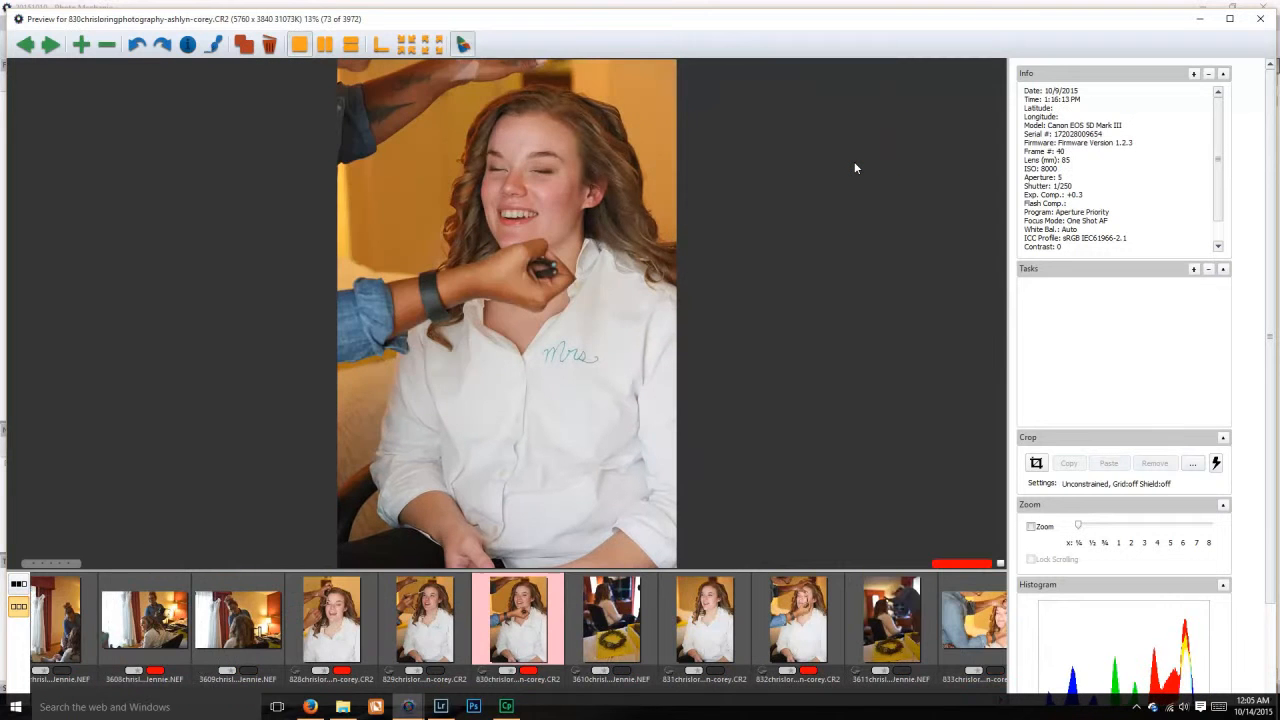
pyautogui.press('Right')
pyautogui.press('Right')
pyautogui.press('Right')
pyautogui.press('Right')
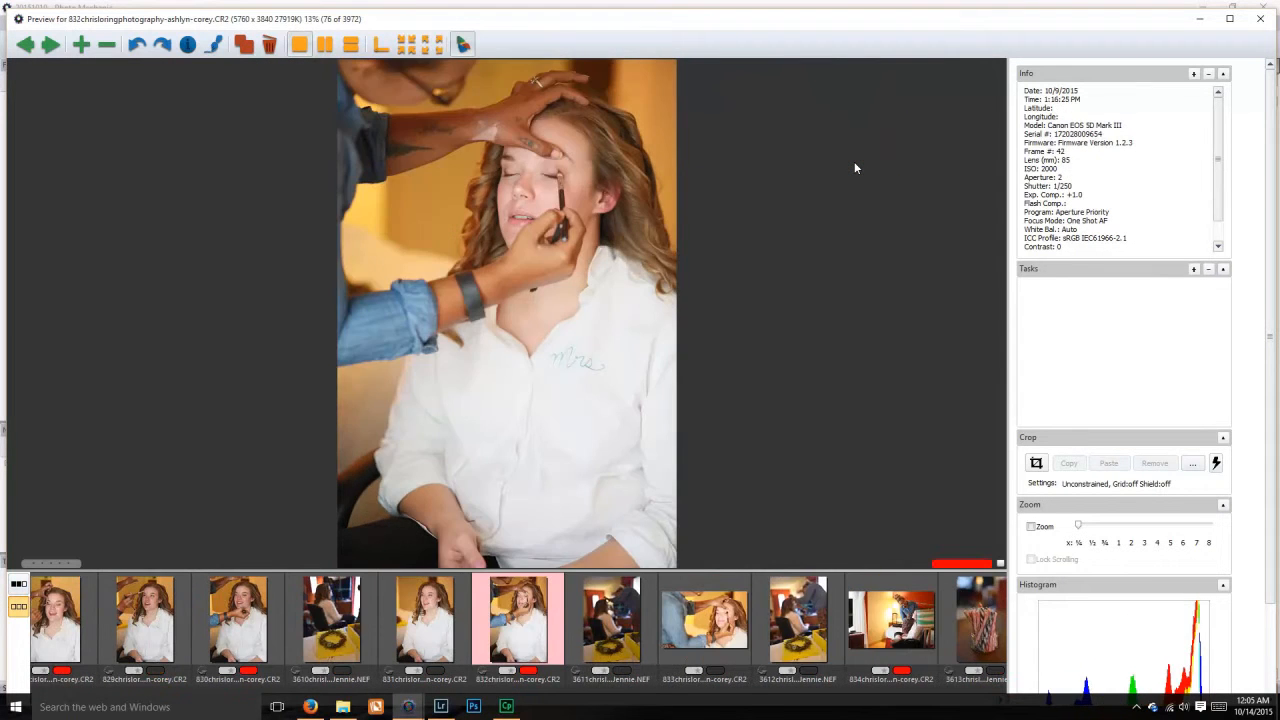
pyautogui.press('Right')
pyautogui.press('Right')
pyautogui.press('Right')
pyautogui.press('Right')
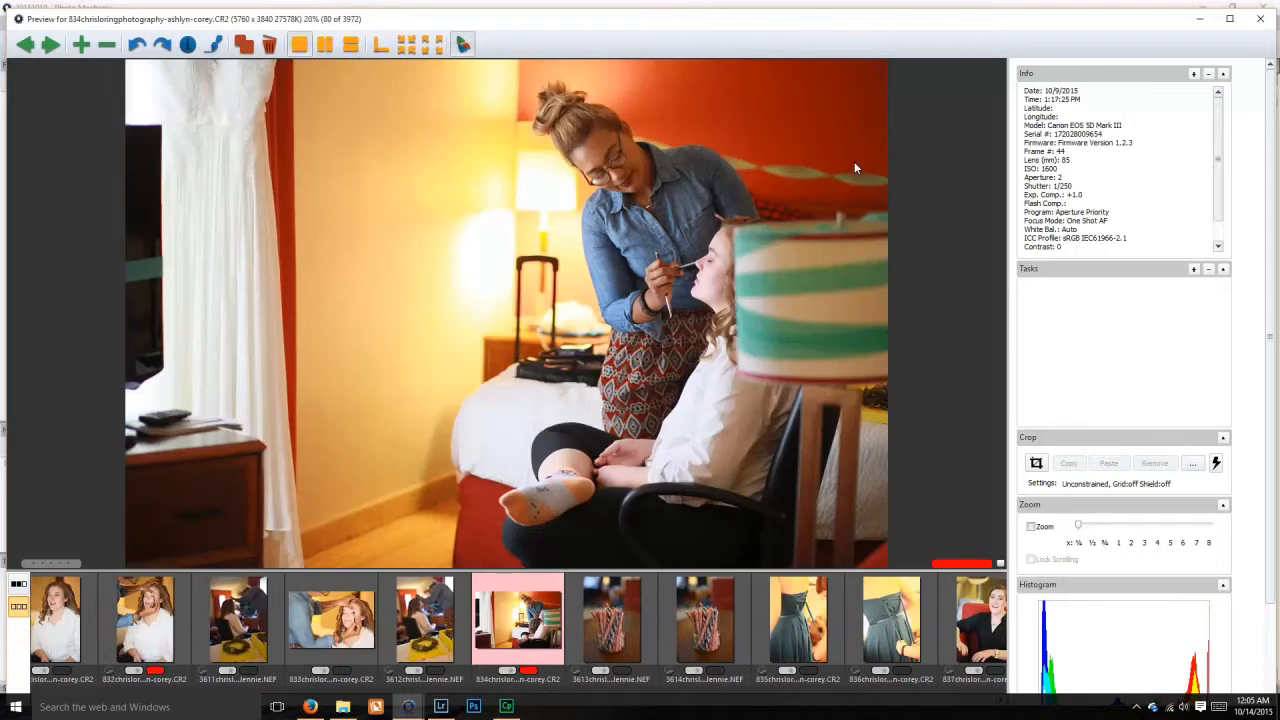
# Step: Review the detail, bridesmaid, hanging dress and kitchen group photos from 3613 onward, stopping at makeup close-up 843
pyautogui.press('Right')
pyautogui.press('Right')
pyautogui.press('Right')
pyautogui.press('Right')
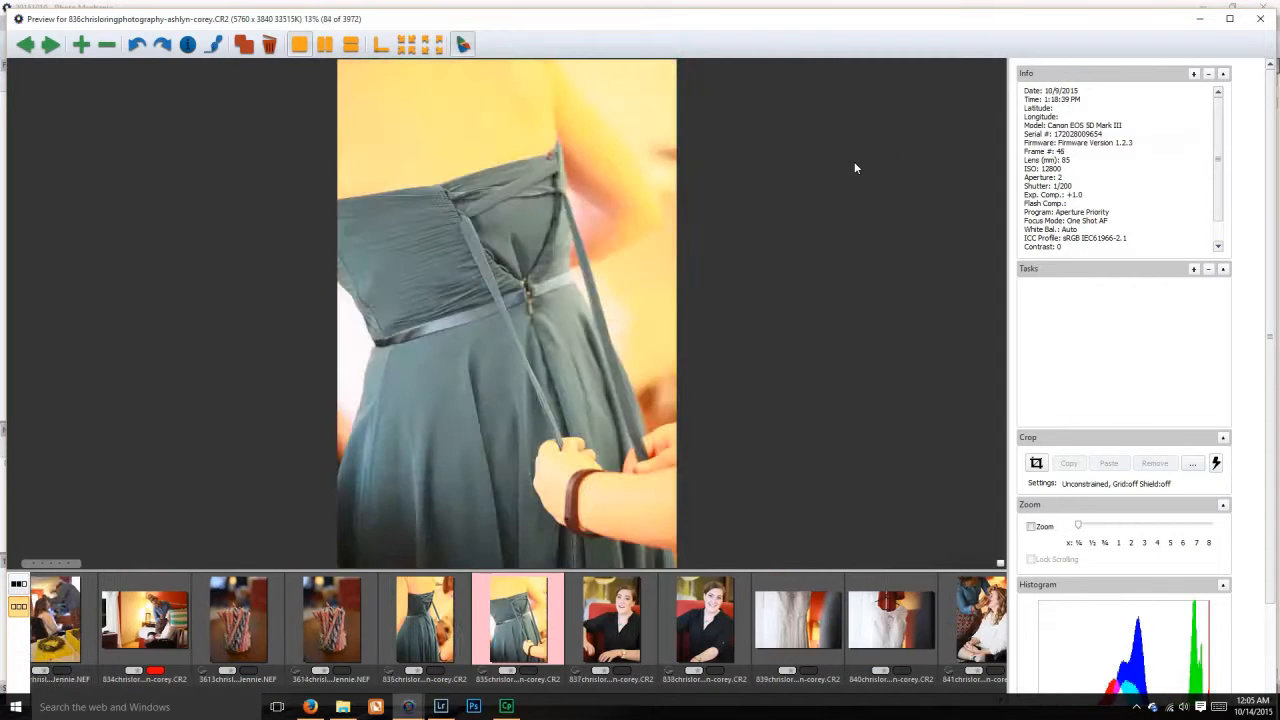
pyautogui.press('Right')
pyautogui.press('Right')
pyautogui.press('Right')
pyautogui.press('Right')
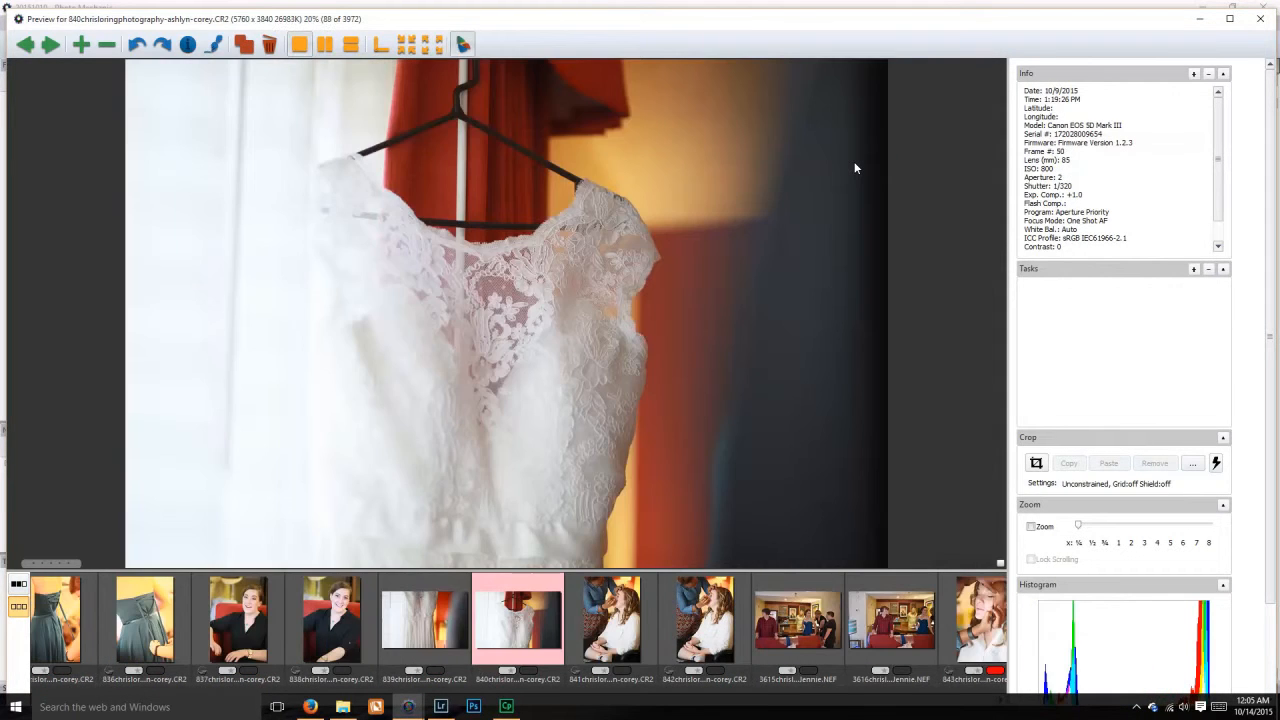
pyautogui.press('Right')
pyautogui.press('Right')
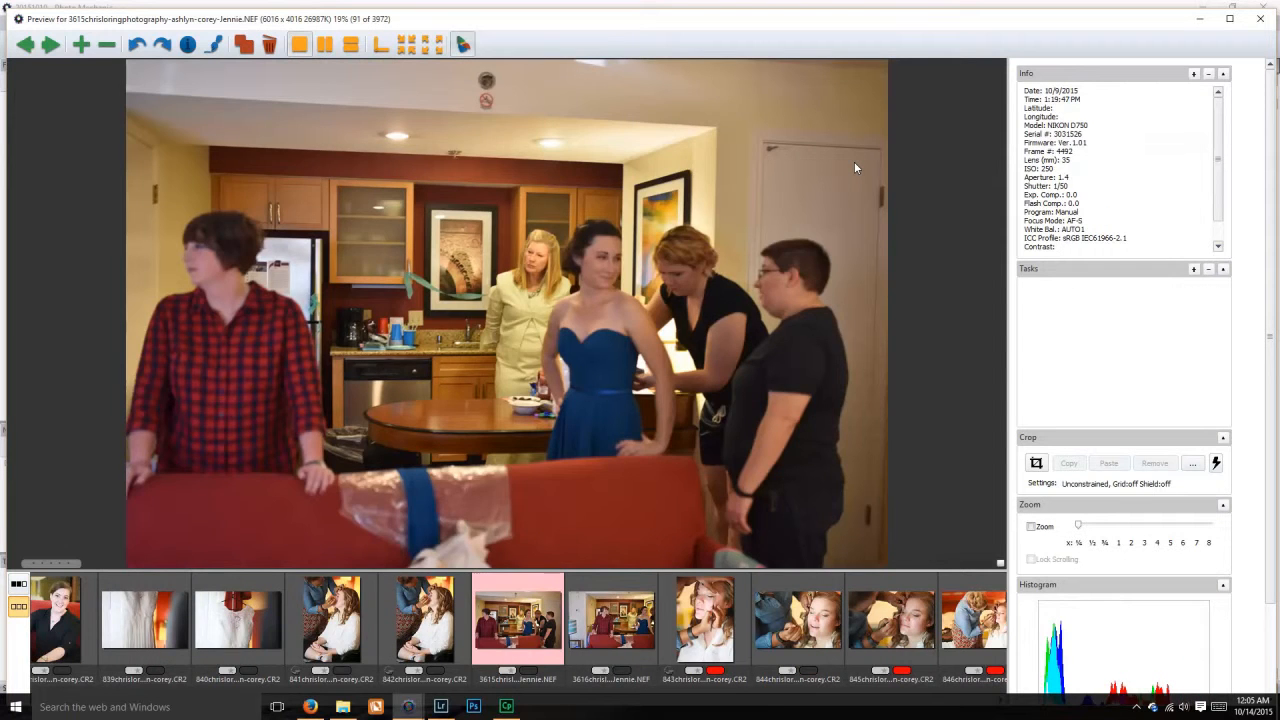
pyautogui.press('Right')
pyautogui.press('Right')
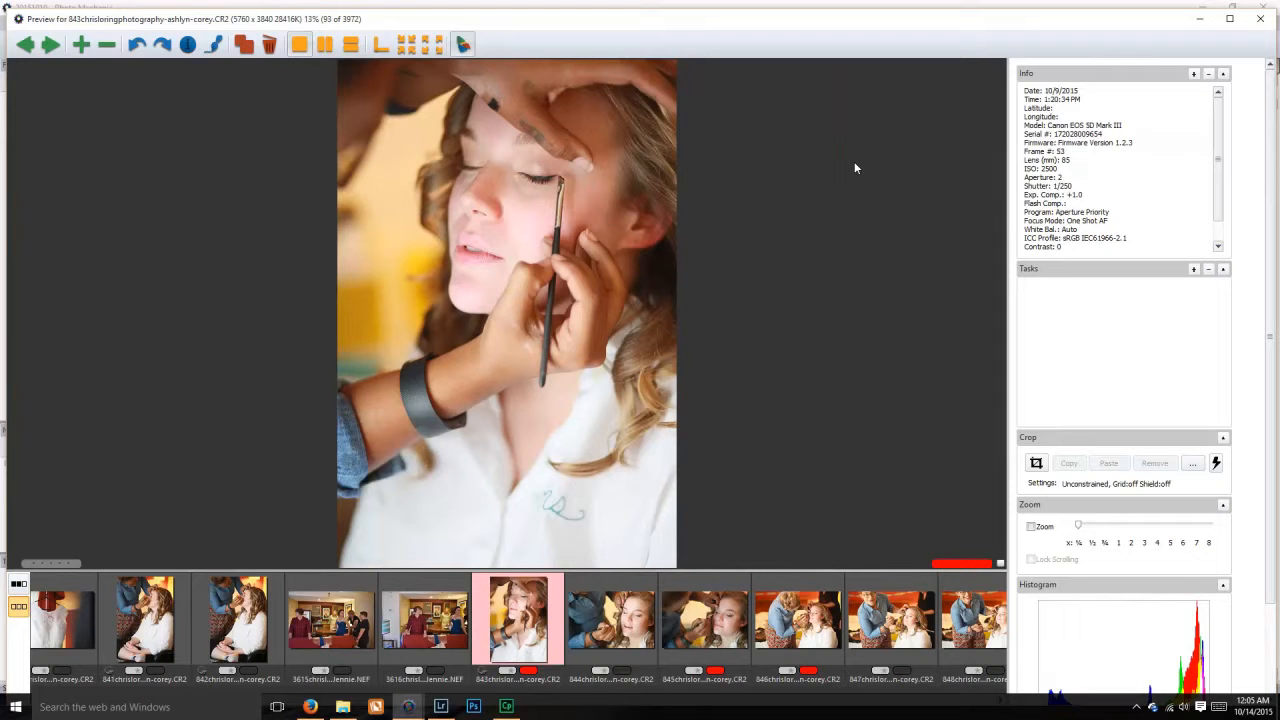
# Step: Zoom in on photo 843 to check the focus on the bride's eye, and return to the whole image
pyautogui.press('z')
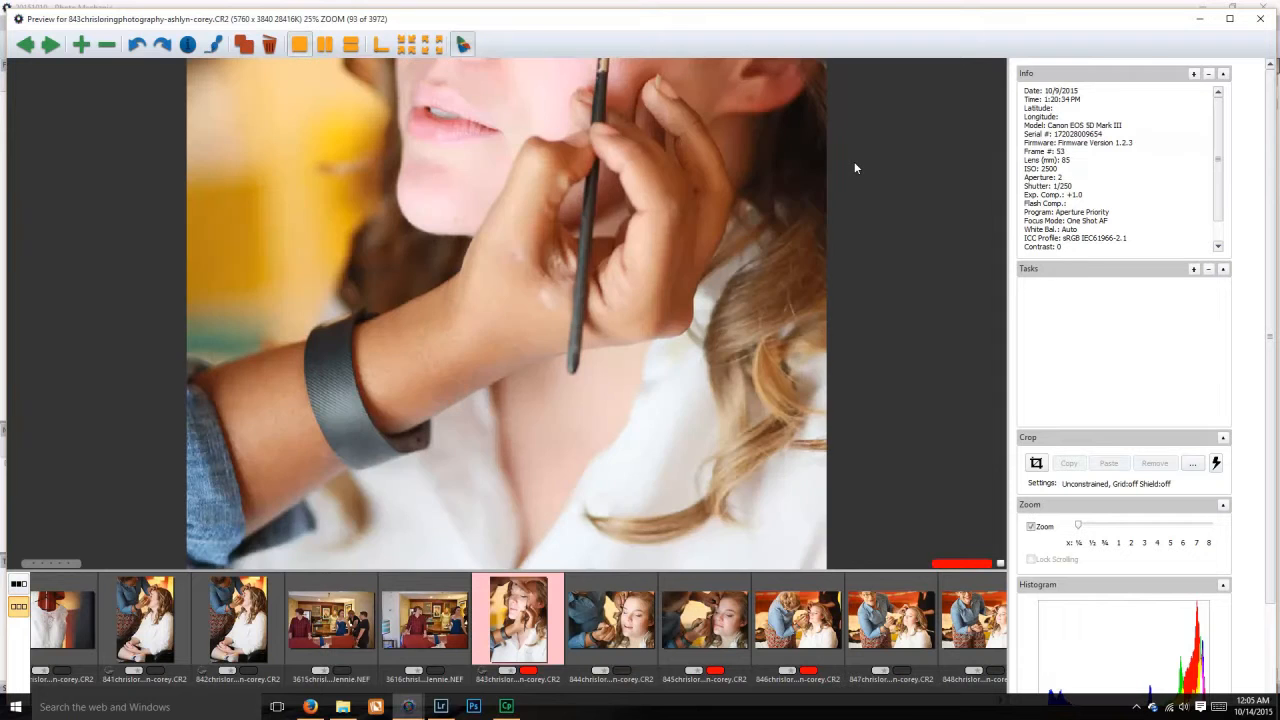
pyautogui.moveTo(446, 126); pyautogui.dragTo(486, 429)
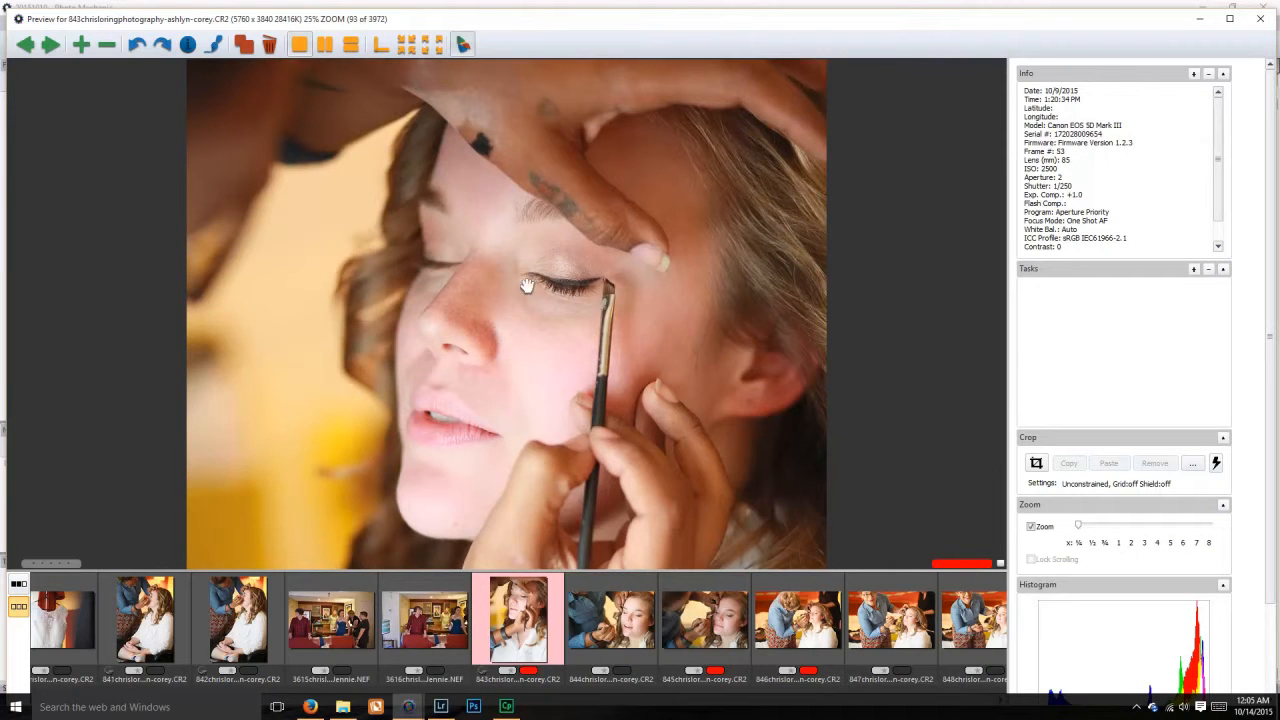
pyautogui.press('z')
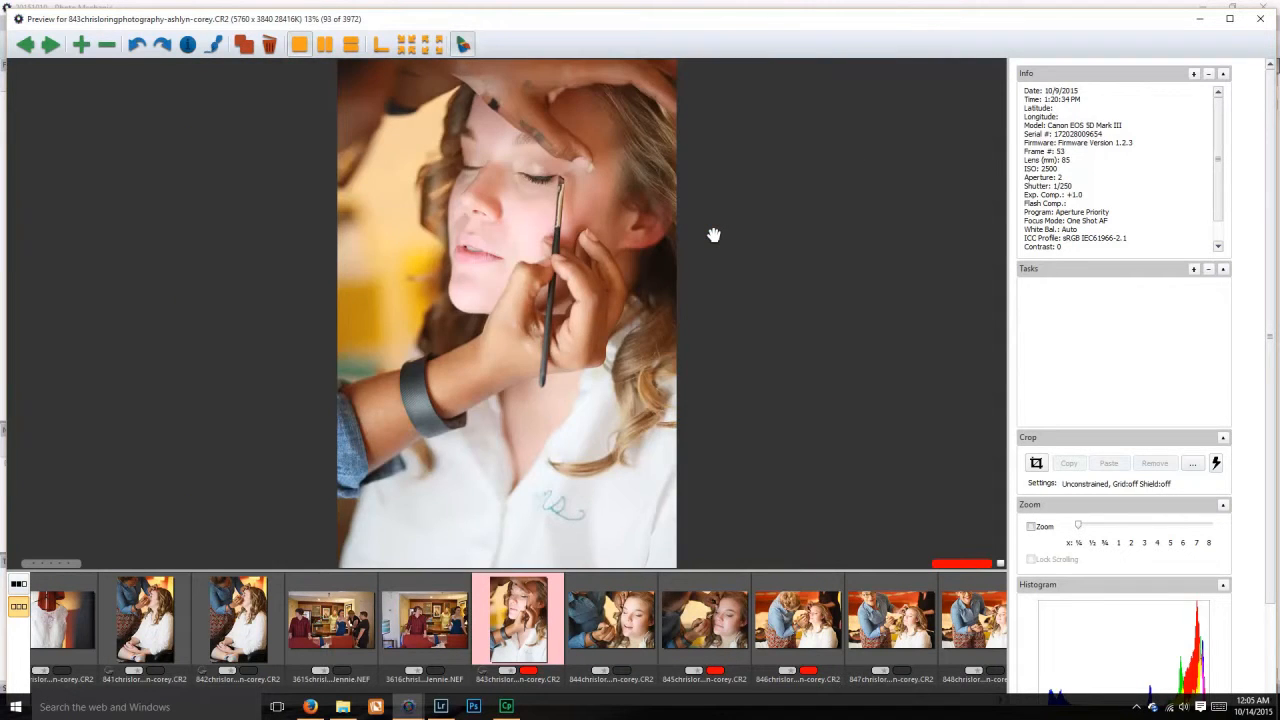
# Step: Review the makeup photos from 844 through 3617
pyautogui.press('Right')
pyautogui.press('Right')
pyautogui.press('Right')
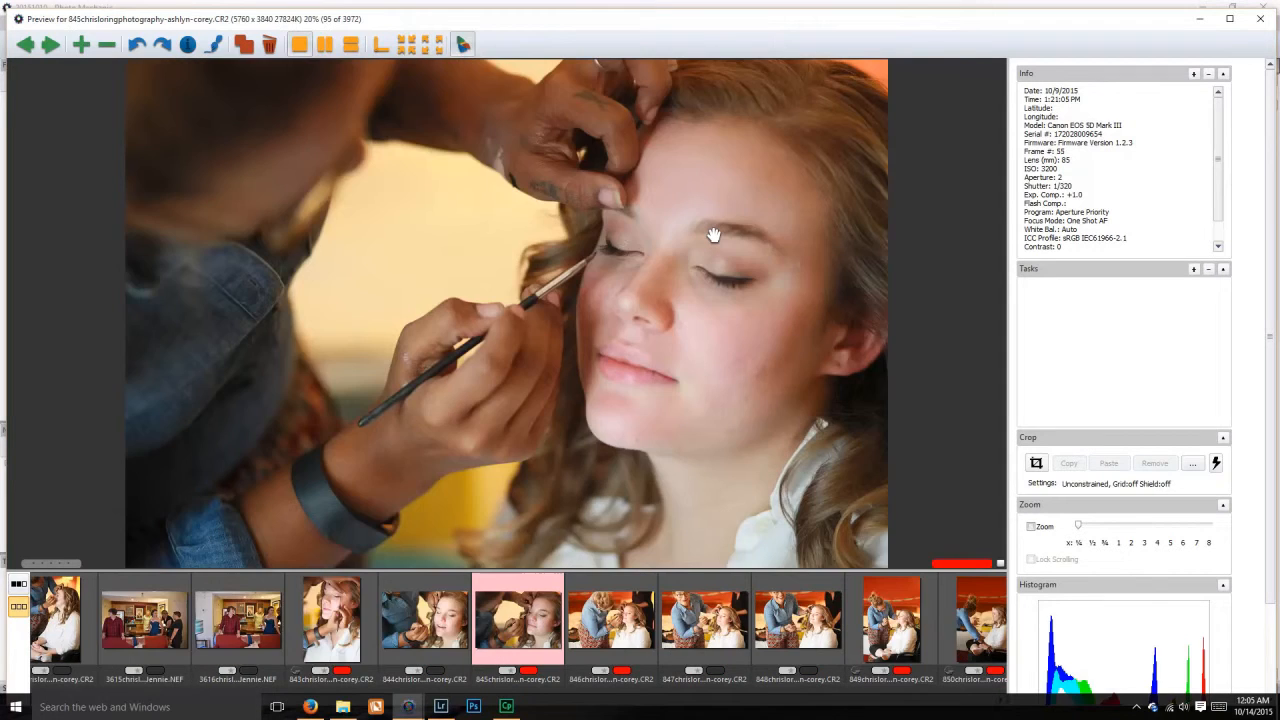
pyautogui.press('Right')
pyautogui.press('Right')
pyautogui.press('Right')
pyautogui.press('Right')
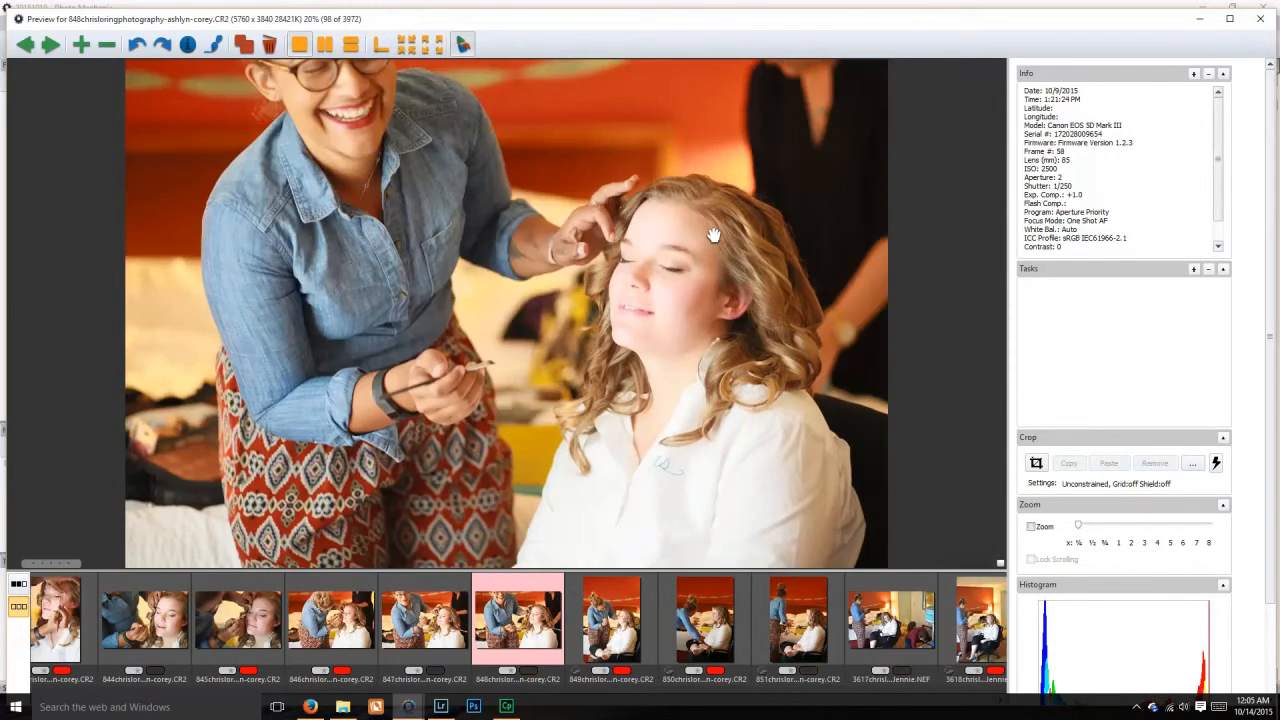
pyautogui.press('Right')
pyautogui.press('Right')
pyautogui.press('Right')
pyautogui.press('Right')
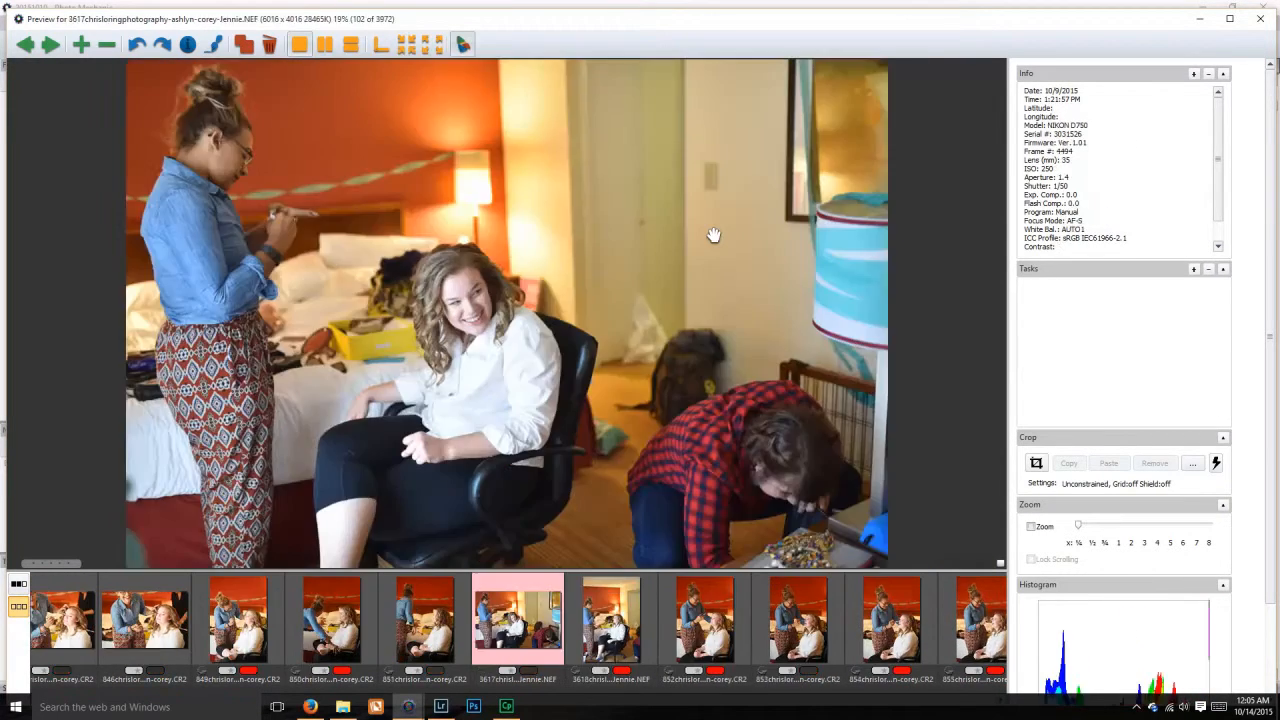
# Step: Review the makeup photos against the red wall from 3618 through 859
pyautogui.press('Right')
pyautogui.press('Right')
pyautogui.press('Right')
pyautogui.press('Right')
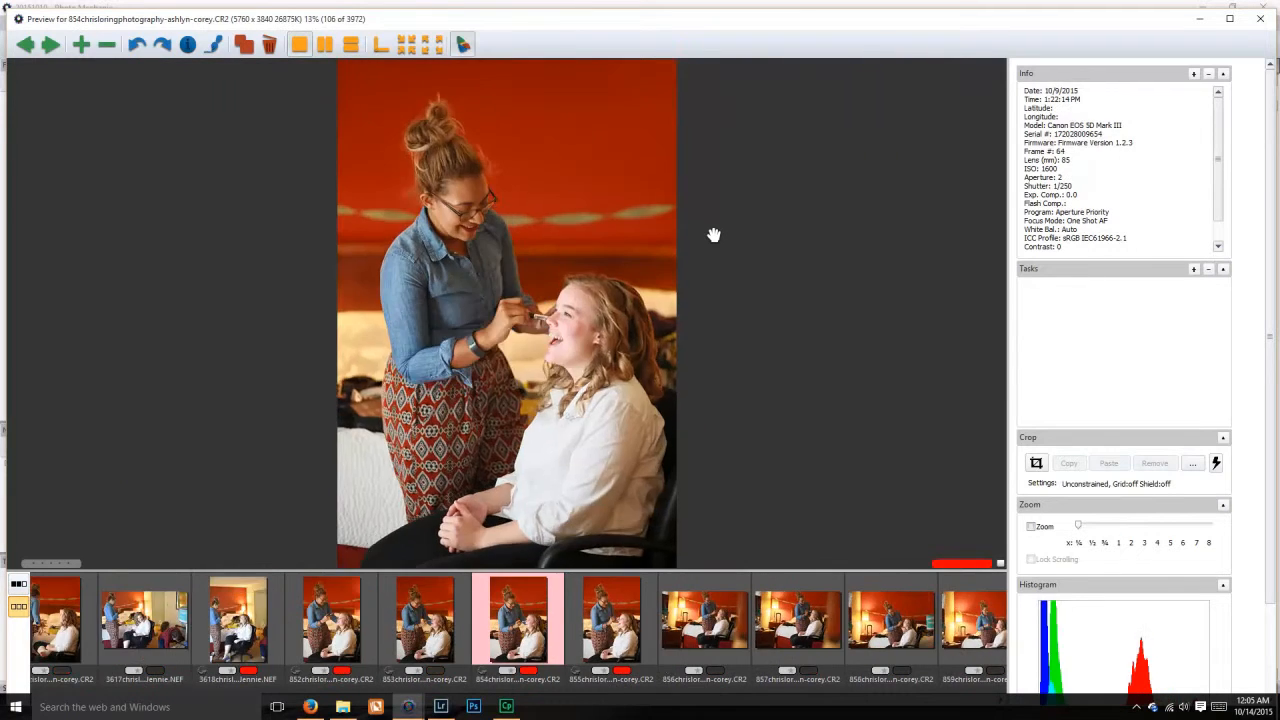
pyautogui.press('Right')
pyautogui.press('Right')
pyautogui.press('Right')
pyautogui.press('Right')
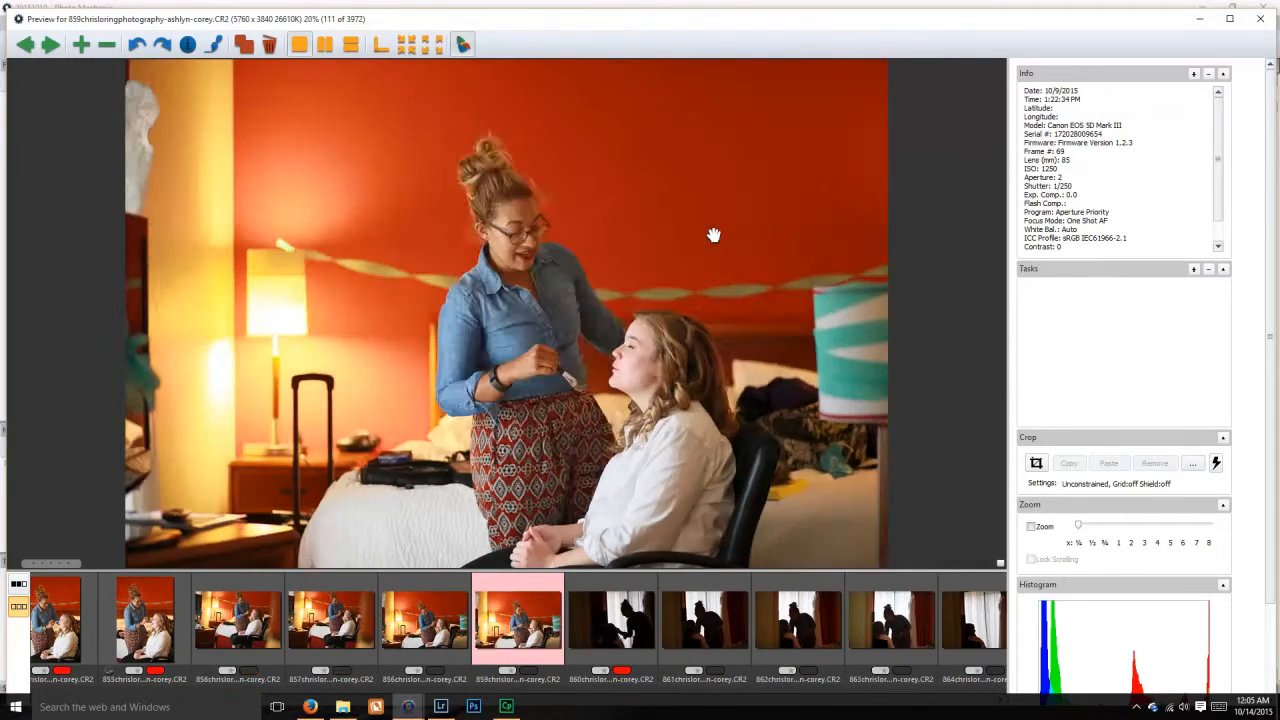
# Step: Review the window silhouette photos from 860 through 865
pyautogui.press('Right')
pyautogui.press('Right')
pyautogui.press('Right')
pyautogui.press('Right')
pyautogui.press('Right')
pyautogui.press('Right')
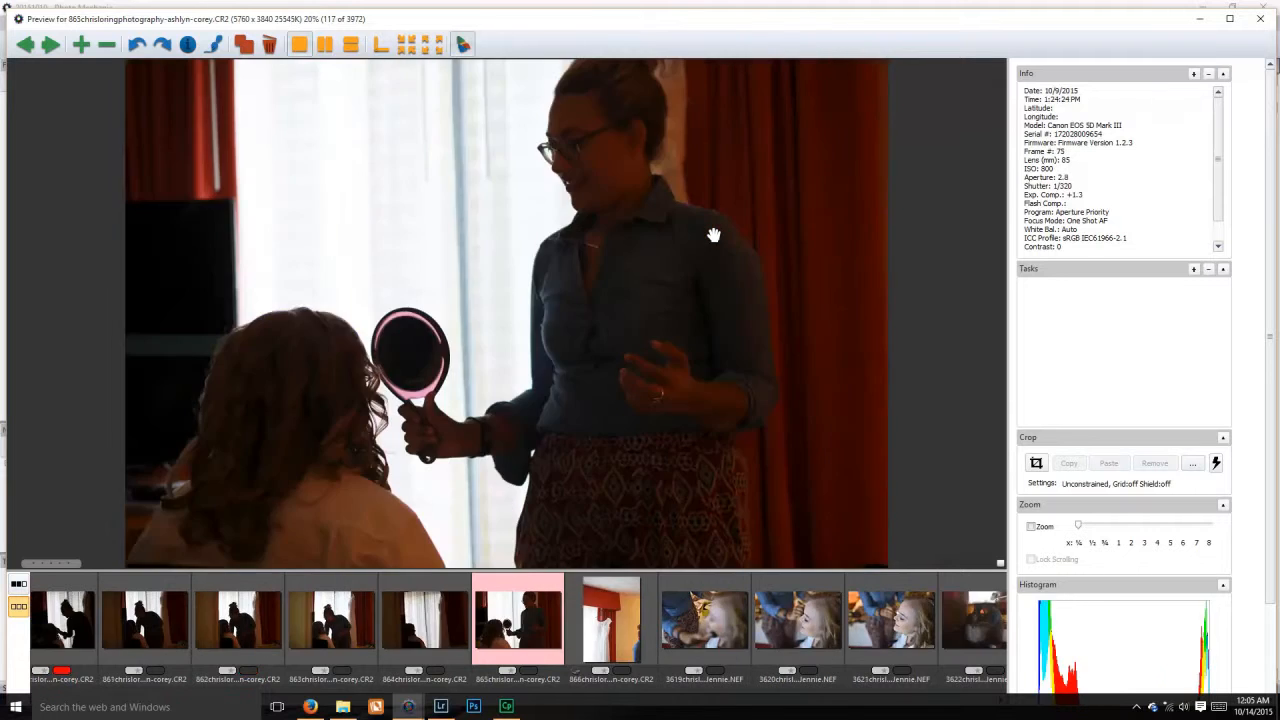
# Step: Advance from photo 866 through the dark room shots up to 3628 and on to bridal portrait 867
pyautogui.press('Right')
pyautogui.press('Right')
pyautogui.press('Right')
pyautogui.press('Right')
pyautogui.press('Right')
pyautogui.press('Right')
pyautogui.press('Right')
pyautogui.press('Right')
pyautogui.press('Right')
pyautogui.press('Right')
pyautogui.press('Right')
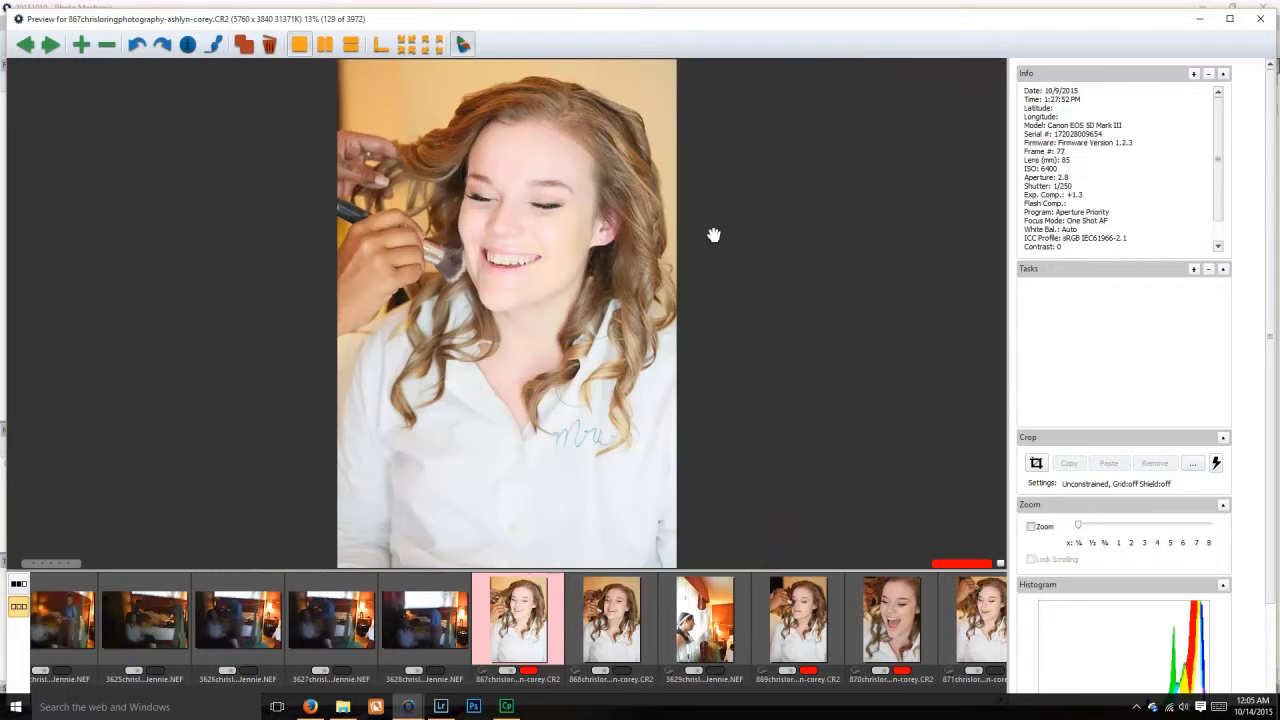
# Step: Compare bridal portraits 867 and 868 by flipping between them, and advance to portrait 871
pyautogui.press('Left')
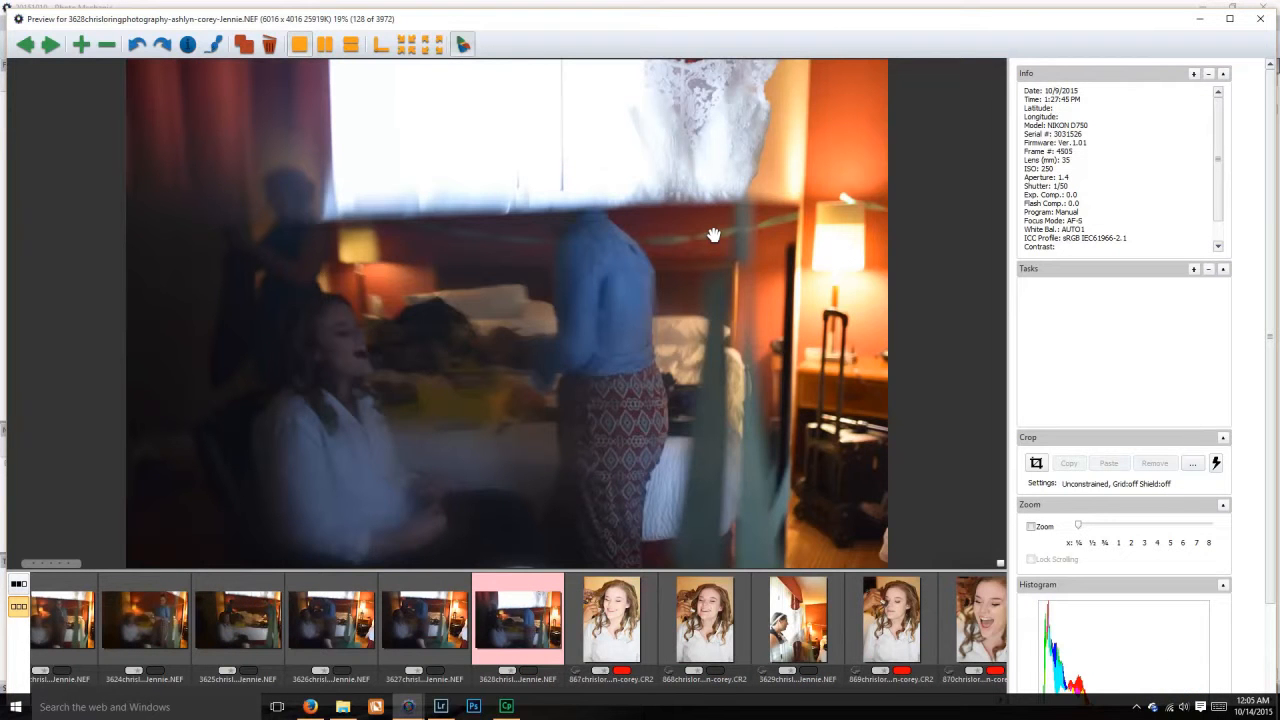
pyautogui.press('Right')
pyautogui.press('Right')
pyautogui.press('Right')
pyautogui.press('Right')
pyautogui.press('Right')
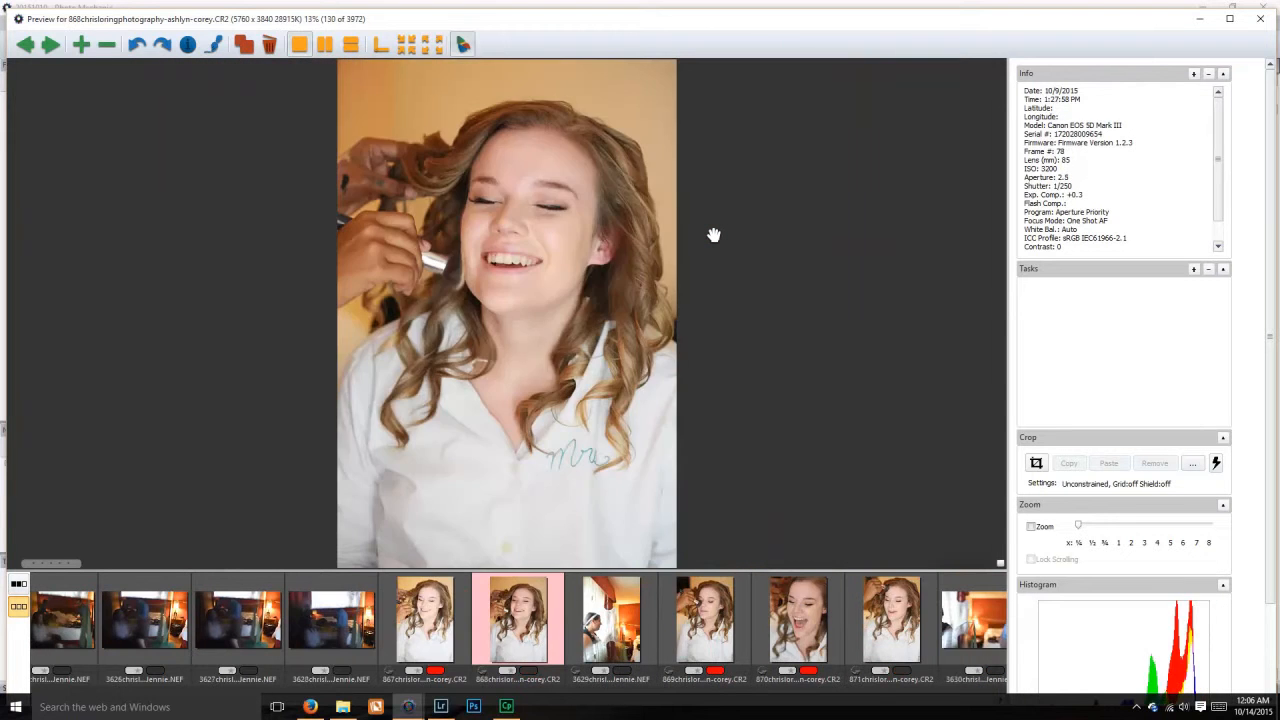
pyautogui.press('Left')
pyautogui.press('Right')
pyautogui.press('Right')
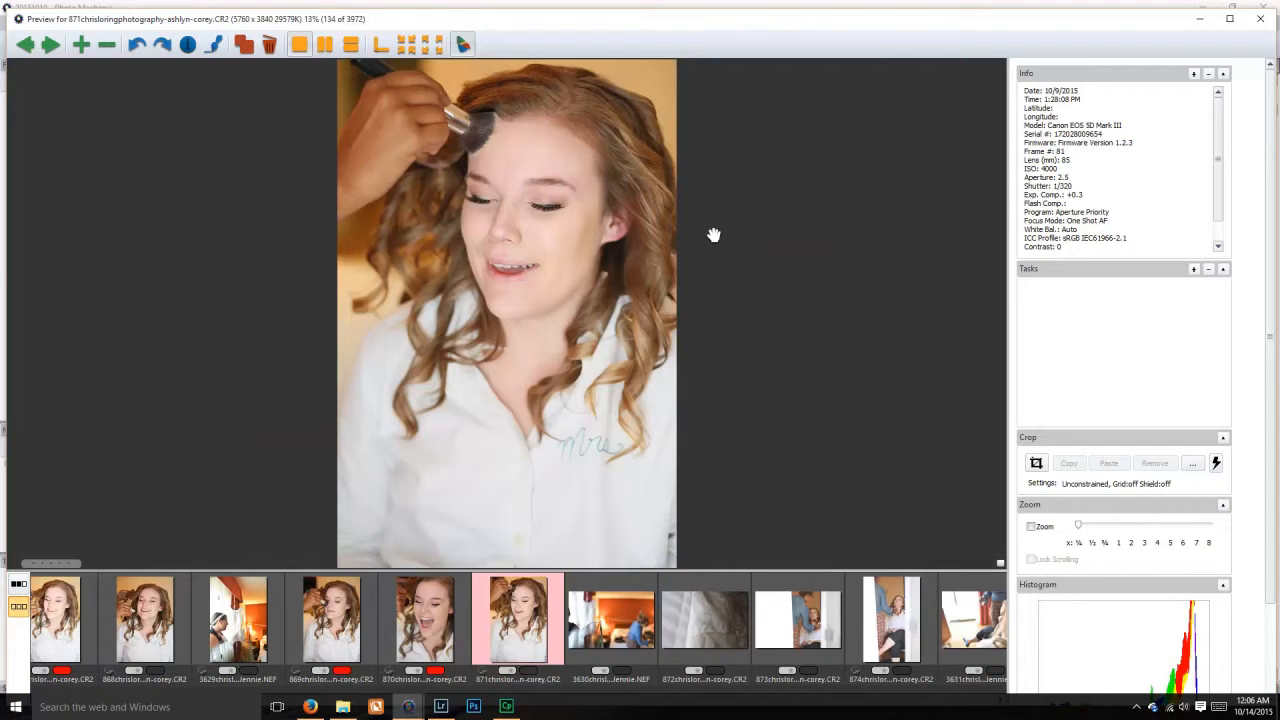
# Step: Review the getting-ready photos from 3630 through 881 and stop at flower crown photo 882
pyautogui.press('Right')
pyautogui.press('Right')
pyautogui.press('Right')
pyautogui.press('Right')
pyautogui.press('Right')
pyautogui.press('Right')
pyautogui.press('Right')
pyautogui.press('Right')
pyautogui.press('Right')
pyautogui.press('Right')
pyautogui.press('Right')
pyautogui.press('Right')
pyautogui.press('Right')
pyautogui.press('Right')
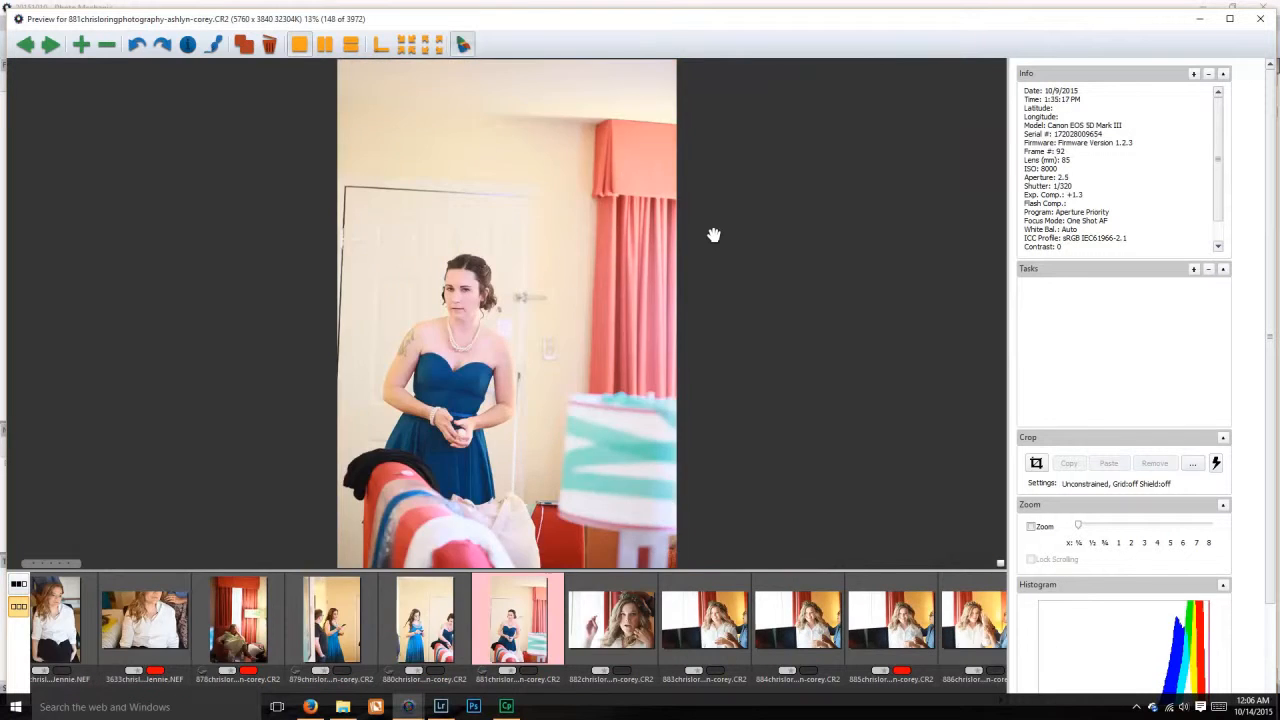
pyautogui.press('Right')
pyautogui.press('Right')
pyautogui.press('Left')
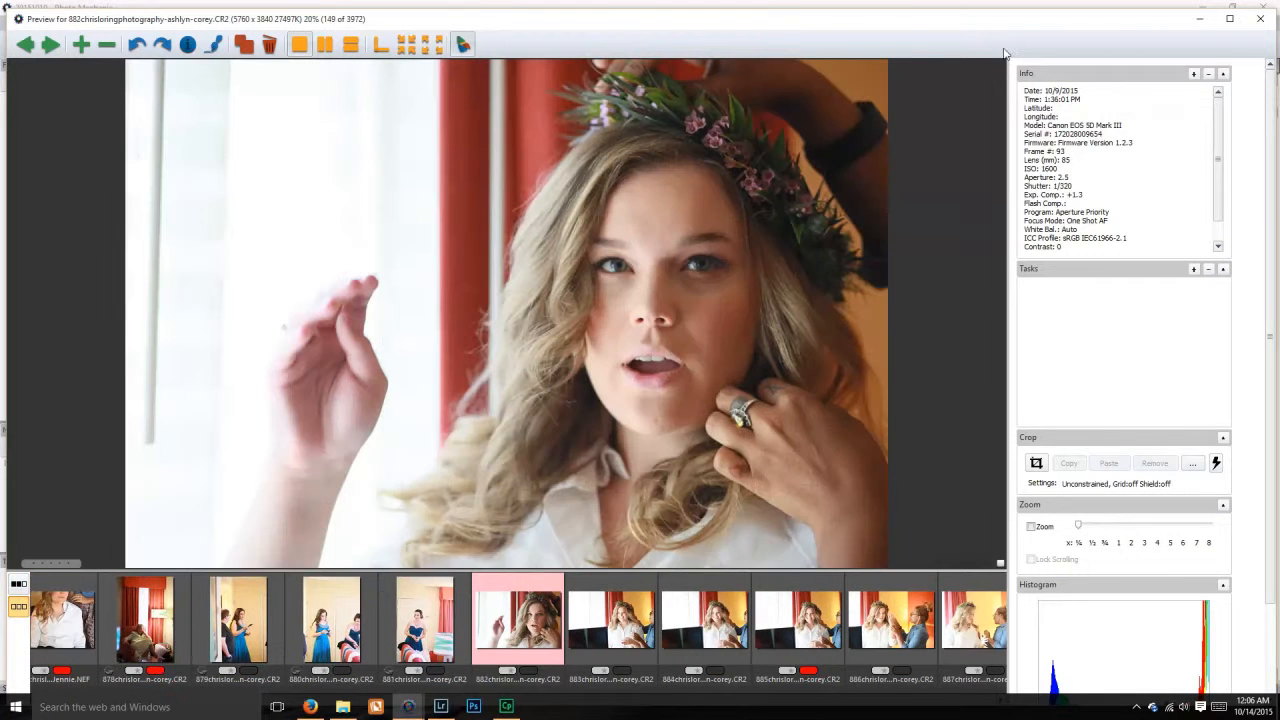
# Step: Close the preview and return to the wreath photos 3588 to 3593 in the contact sheet
pyautogui.click(1260, 18)
pyautogui.scroll(-3, 913, 418)
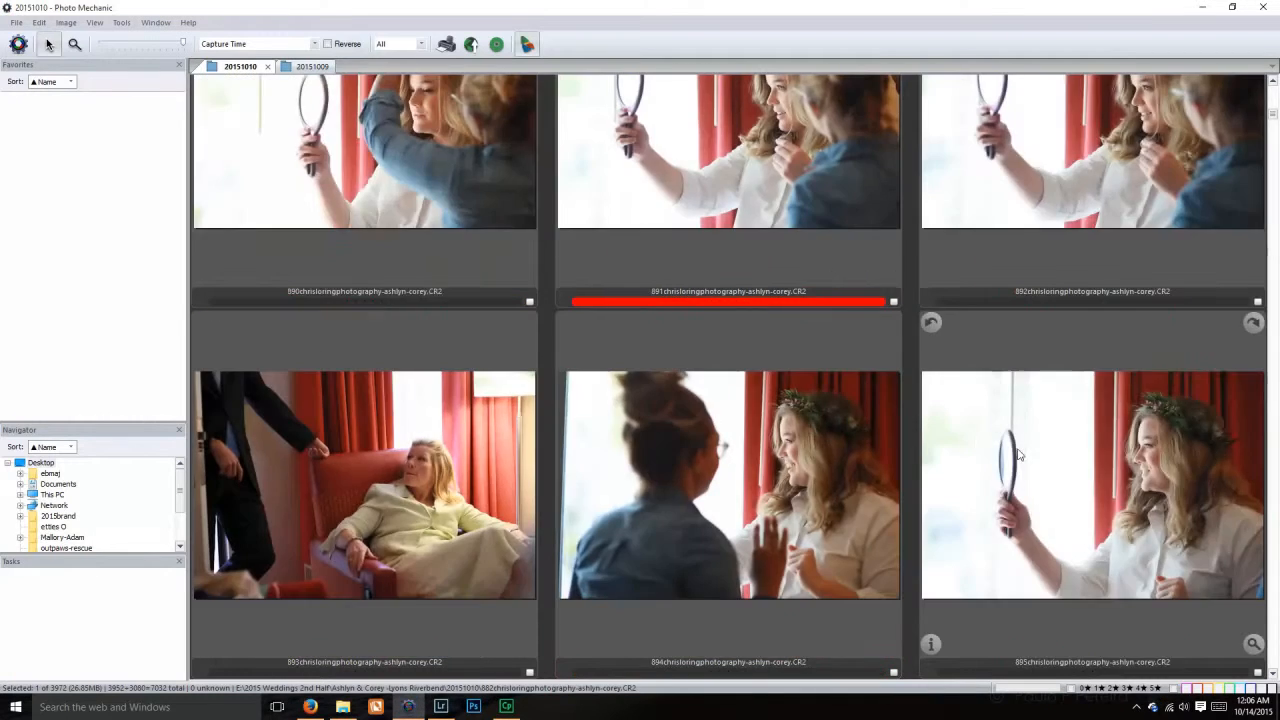
pyautogui.scroll(3, 1020, 451)
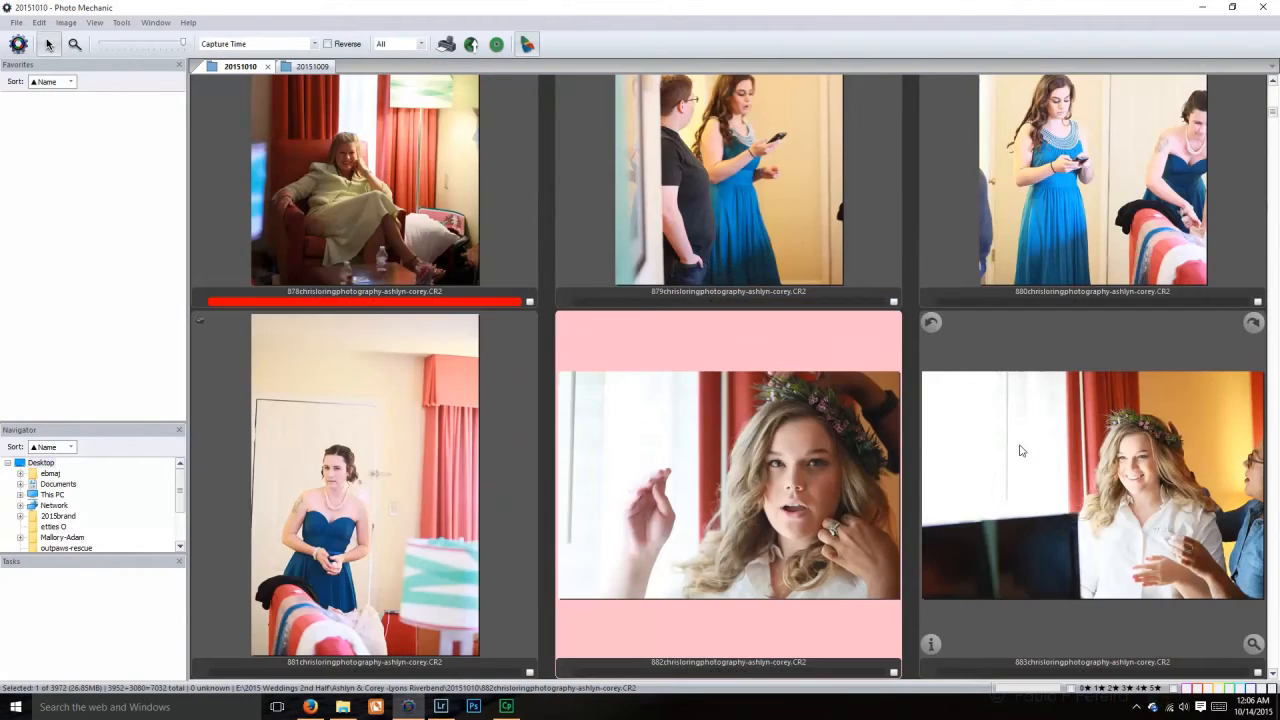
pyautogui.scroll(15, 1020, 451)
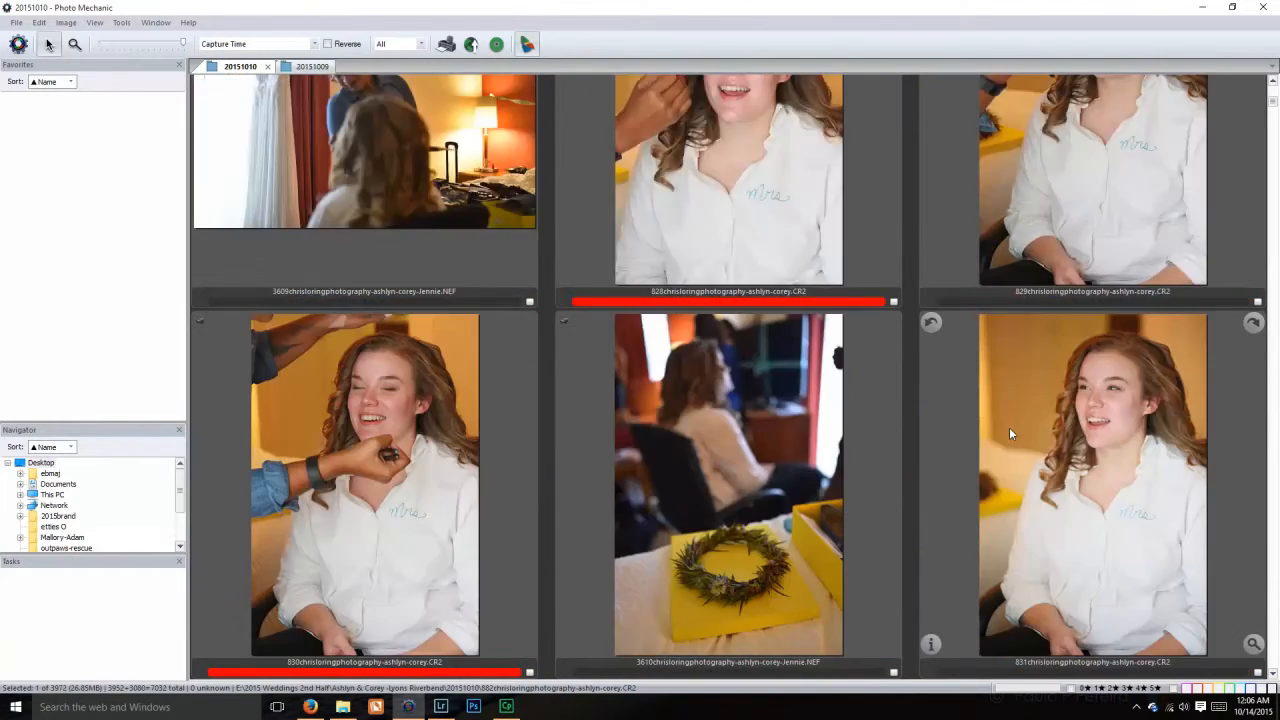
pyautogui.scroll(3, 1009, 433)
pyautogui.scroll(3, 1100, 450)
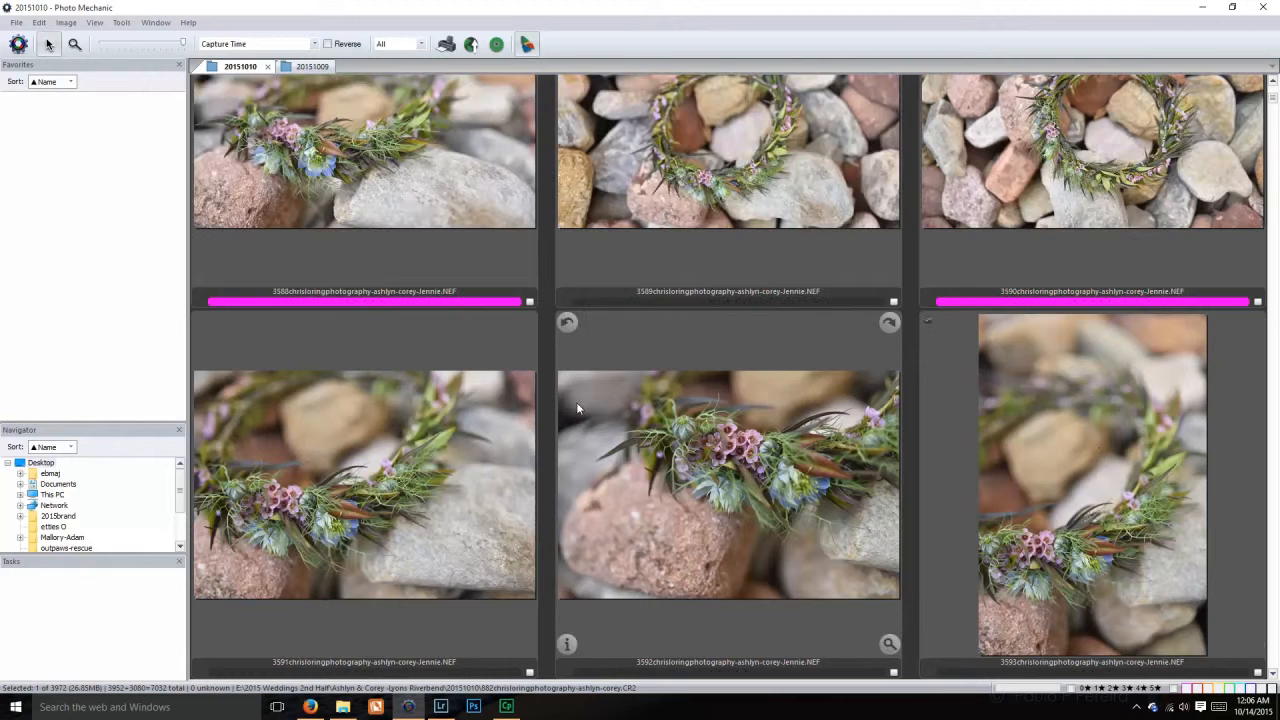
# Step: Filter the contact sheet to show only the photos with the magenta color class and look over them
pyautogui.scroll(3, 996, 478)
pyautogui.scroll(5, 1100, 495)
pyautogui.scroll(-2, 1140, 502)
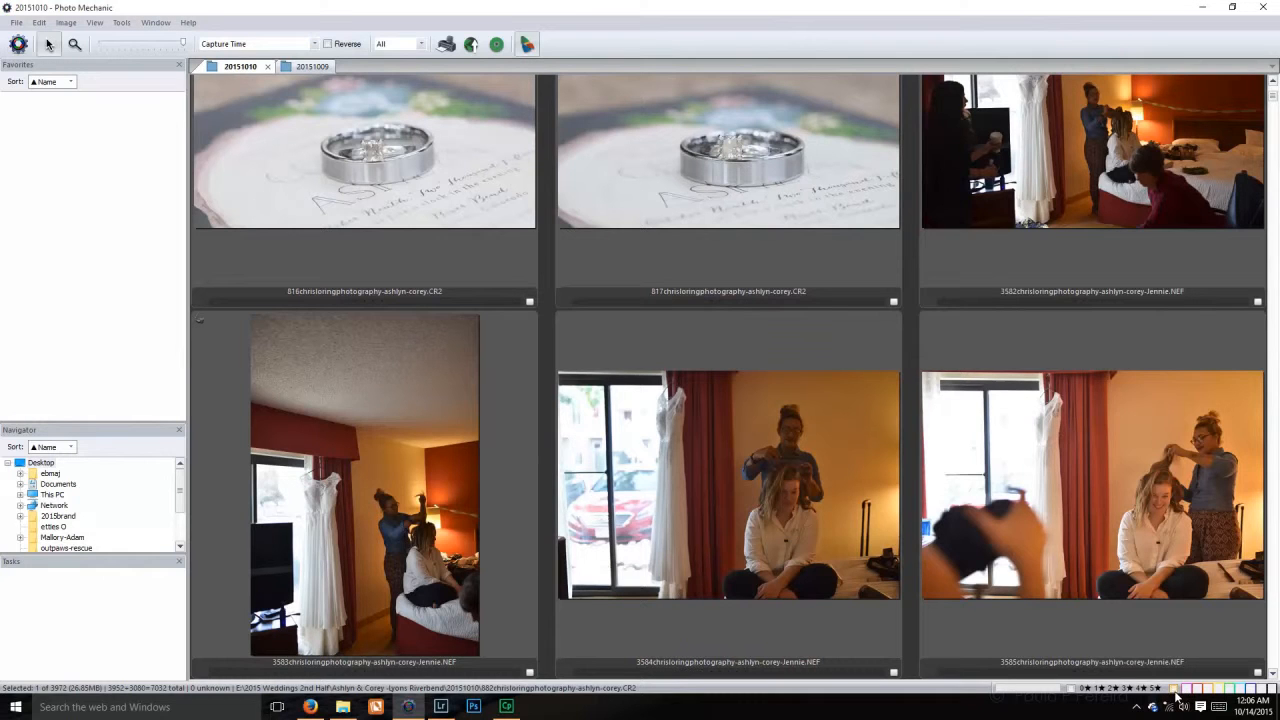
pyautogui.click(1240, 689)
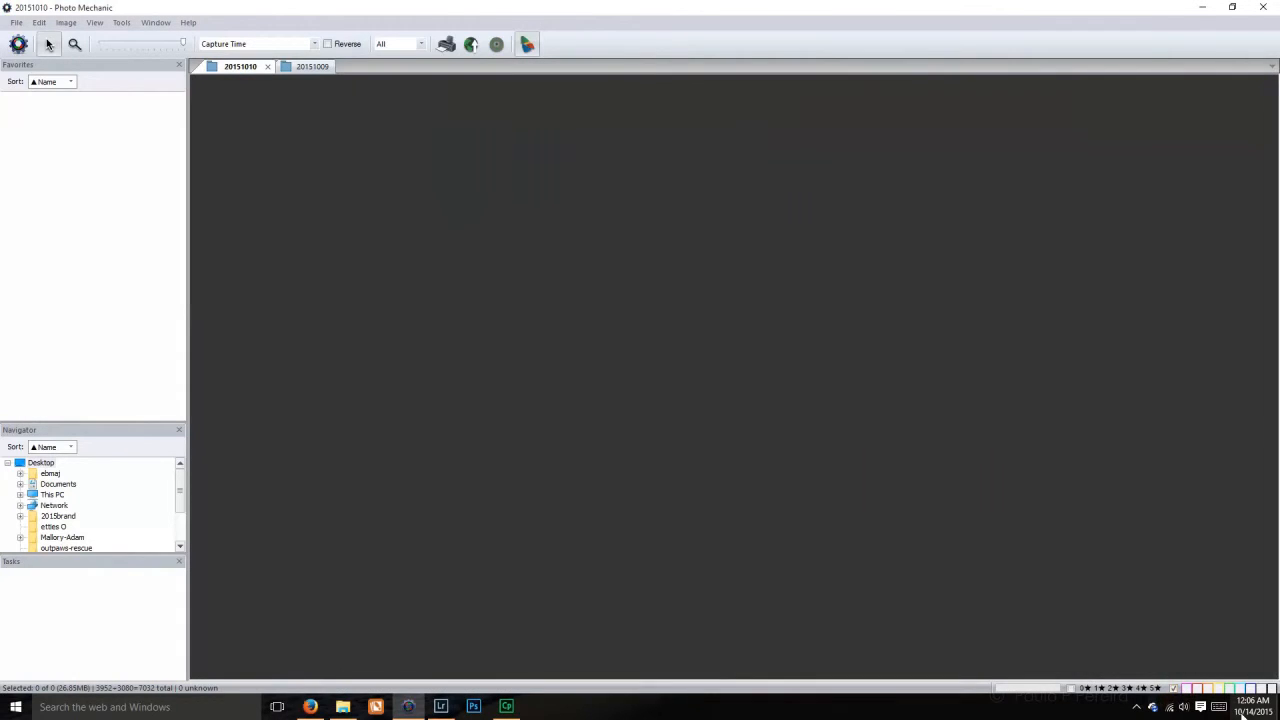
pyautogui.click(1187, 689)
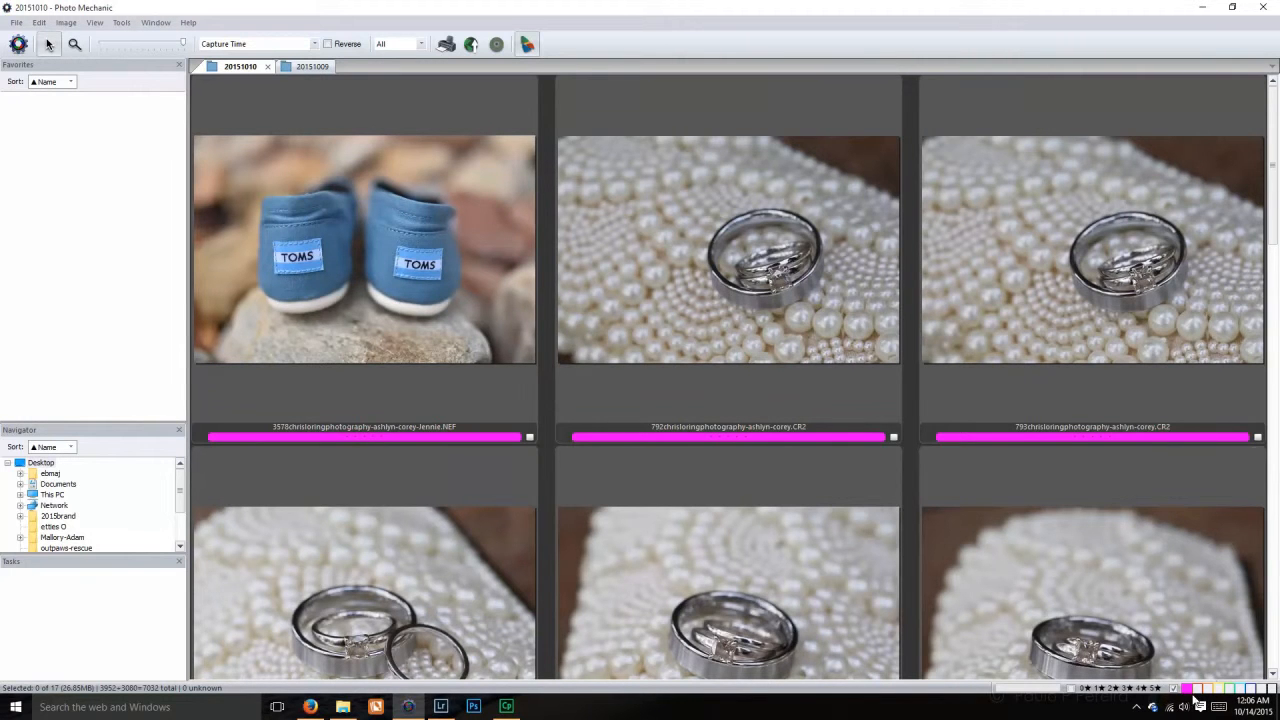
pyautogui.moveTo(936, 487)
pyautogui.scroll(-5, 975, 479)
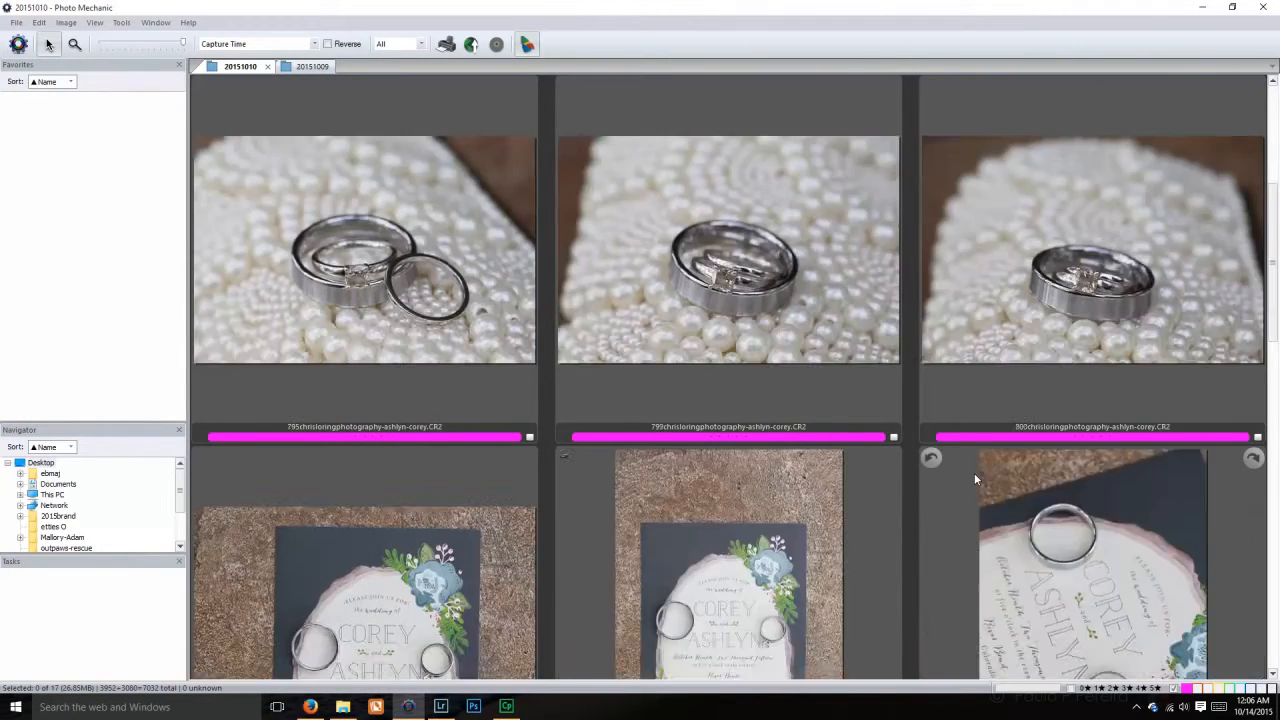
pyautogui.scroll(5, 975, 479)
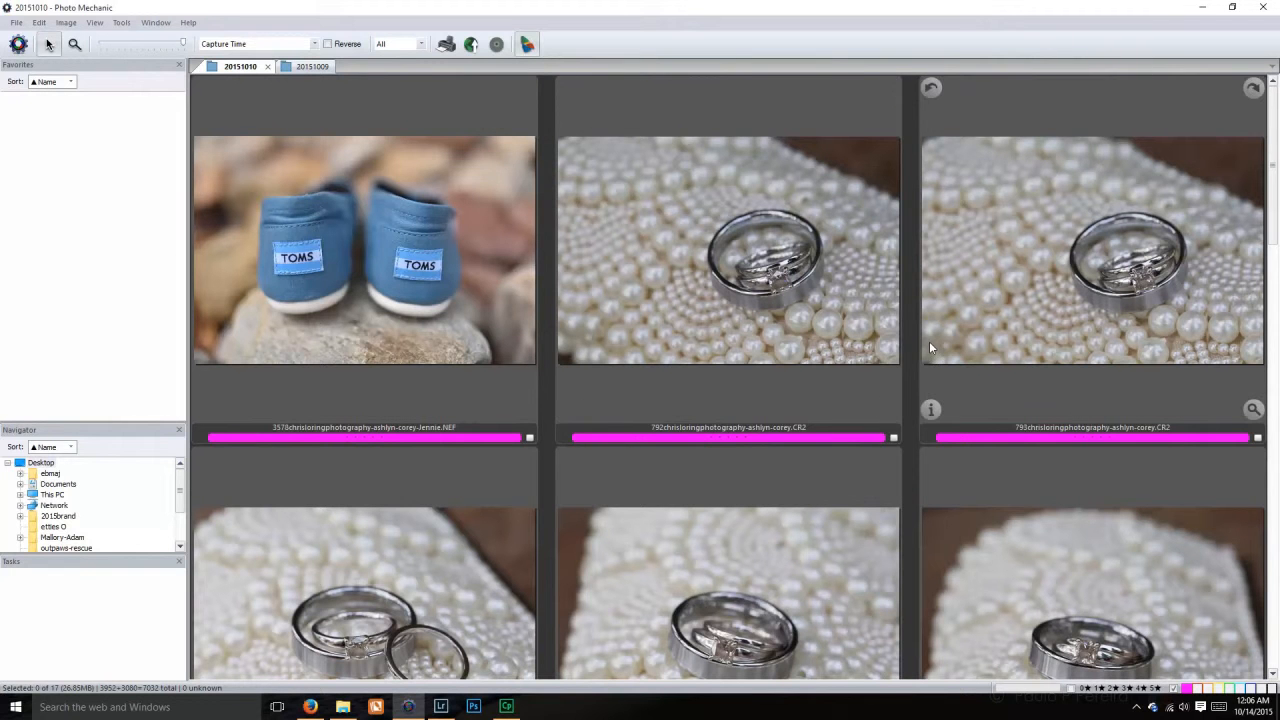
# Step: Preview ring photo 792 and place photo 793 beside it in a side-by-side comparison
pyautogui.click(812, 289)
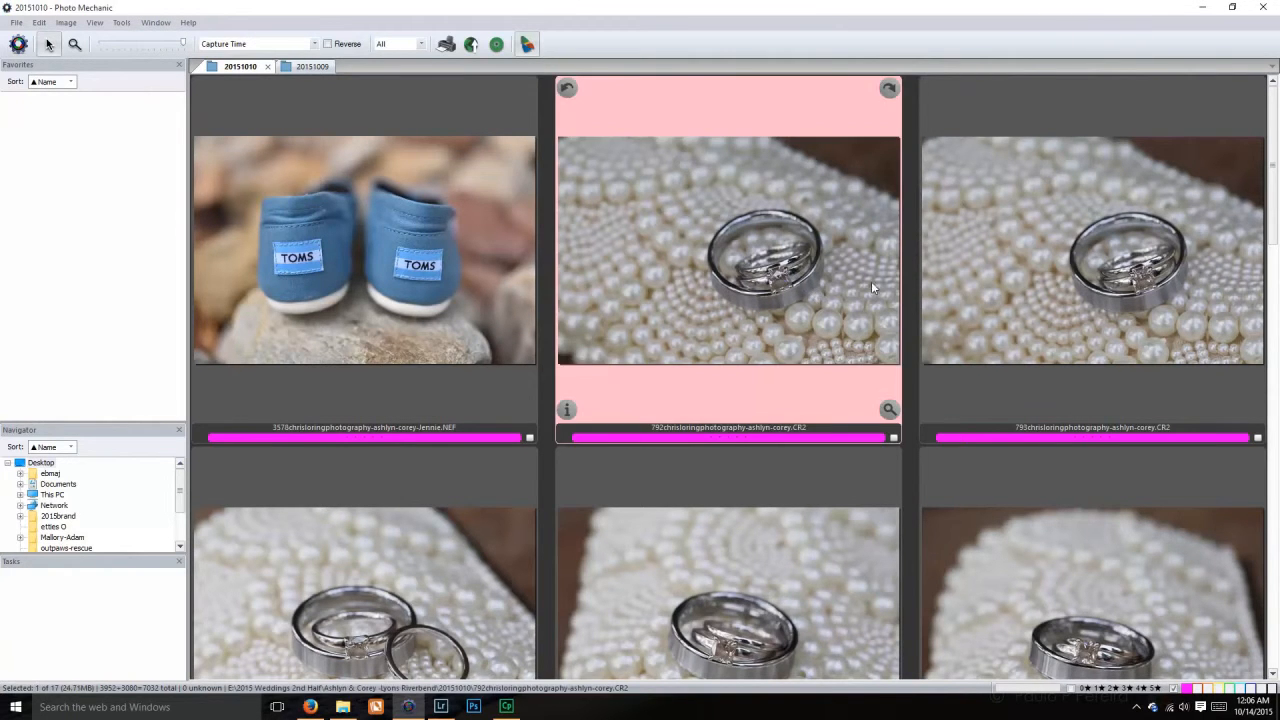
pyautogui.press('Return')
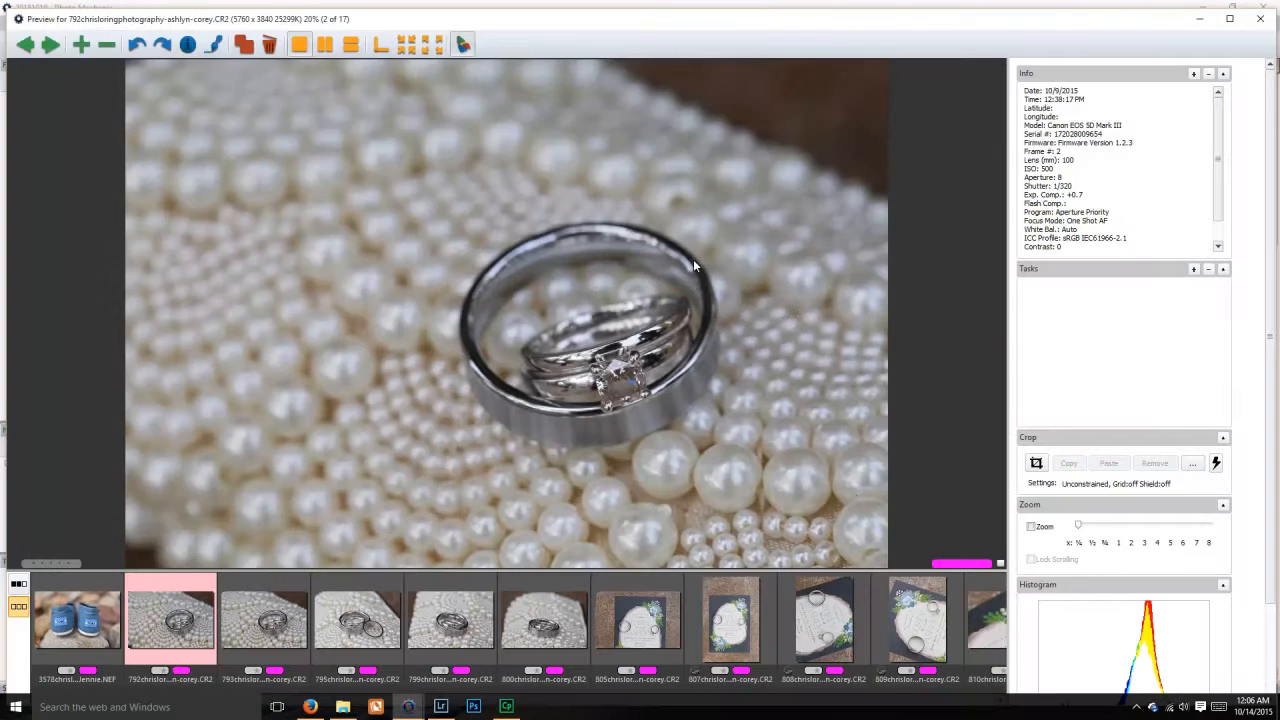
pyautogui.click(318, 50)
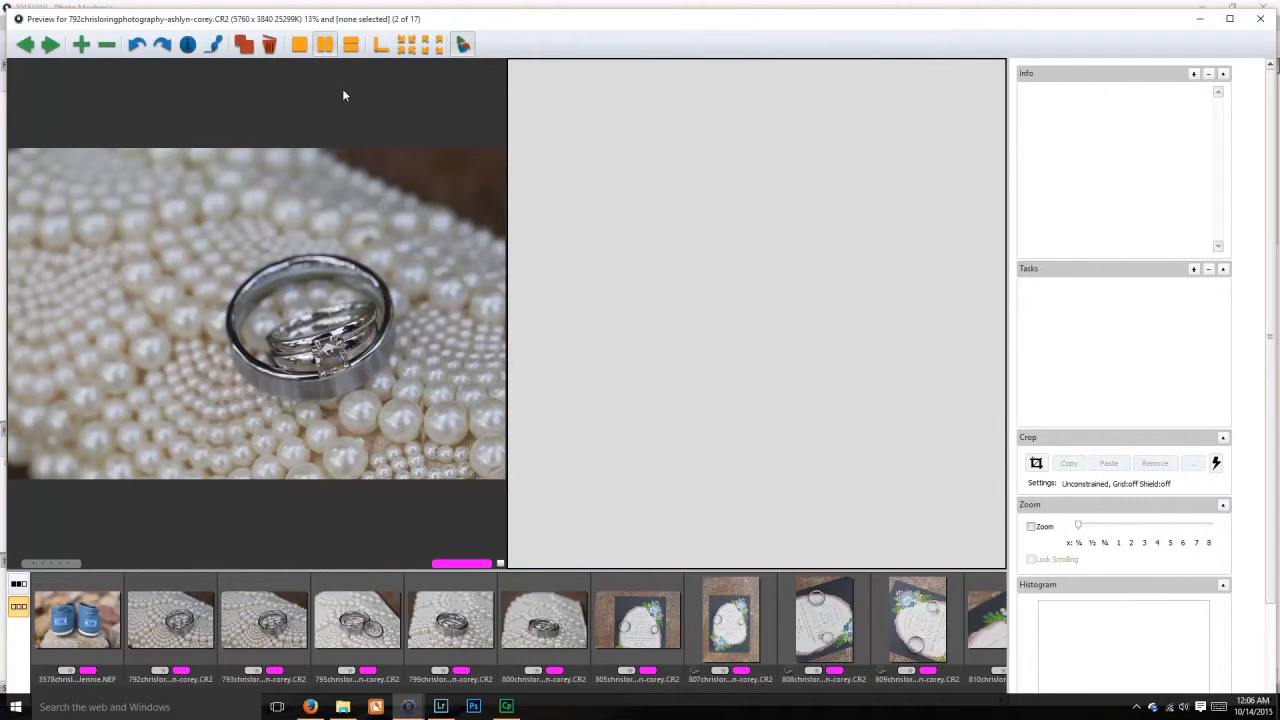
pyautogui.click(350, 45)
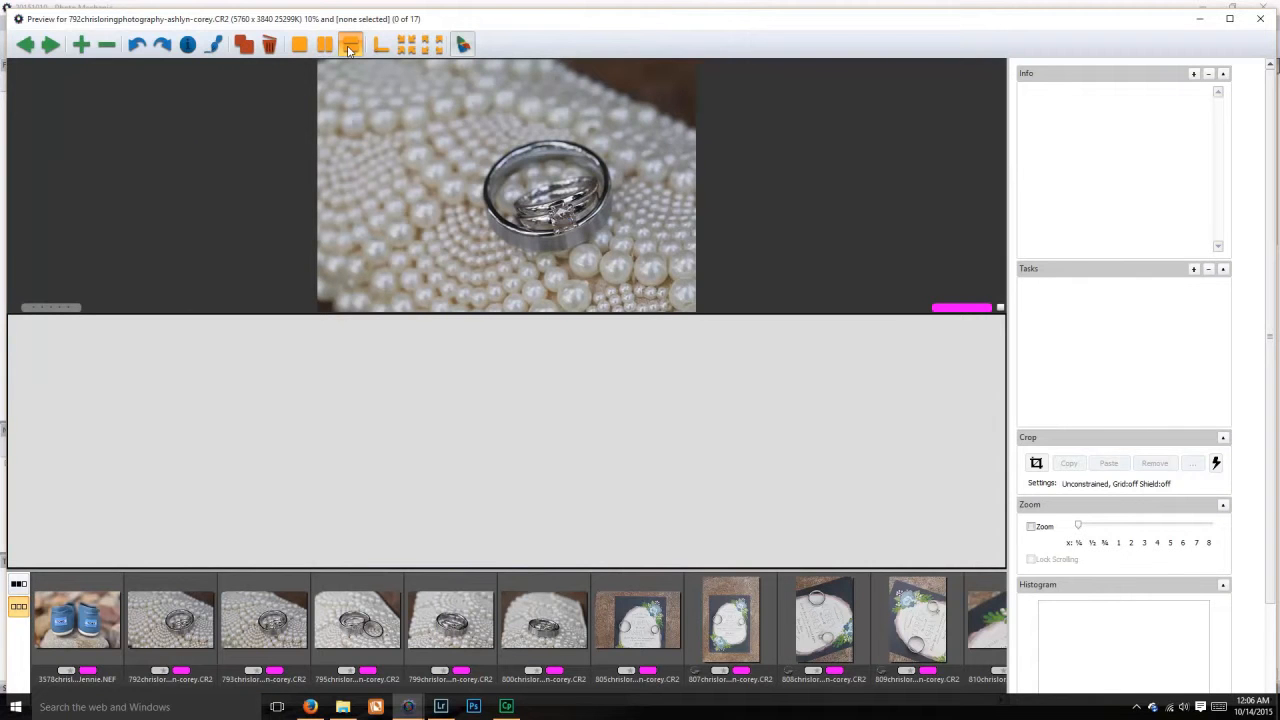
pyautogui.click(324, 46)
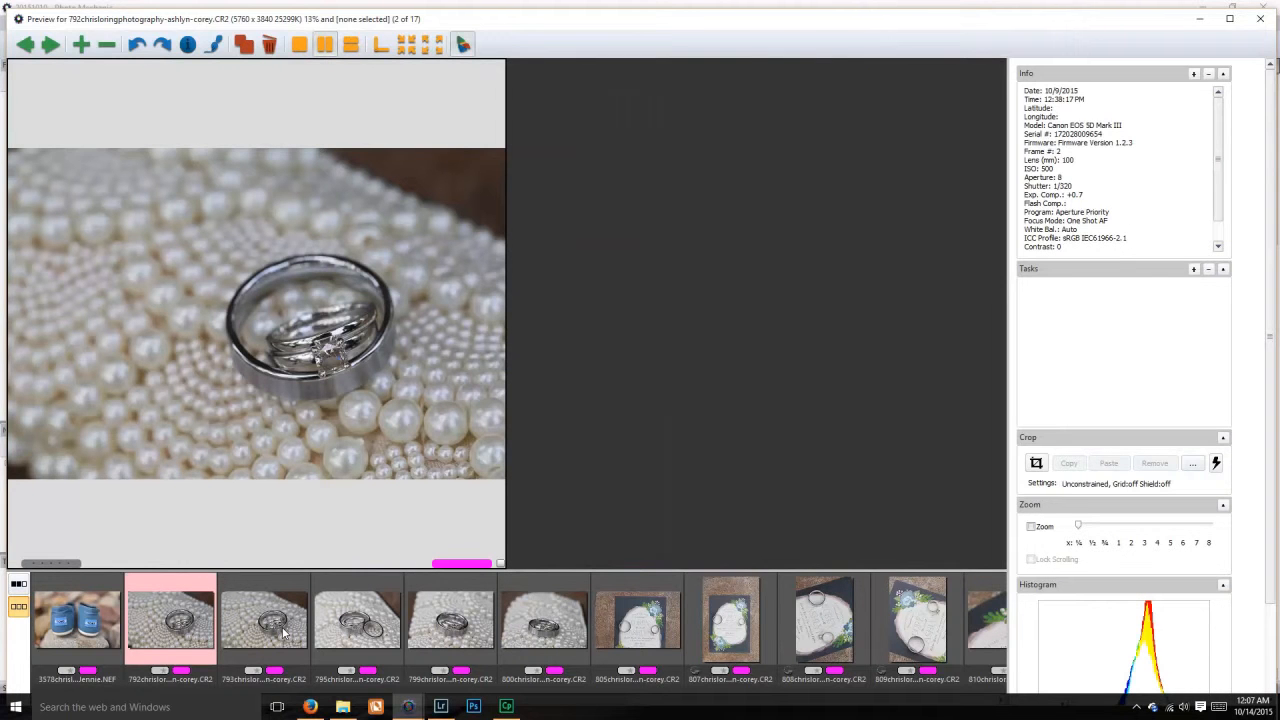
pyautogui.click(640, 400)
pyautogui.click(280, 620)
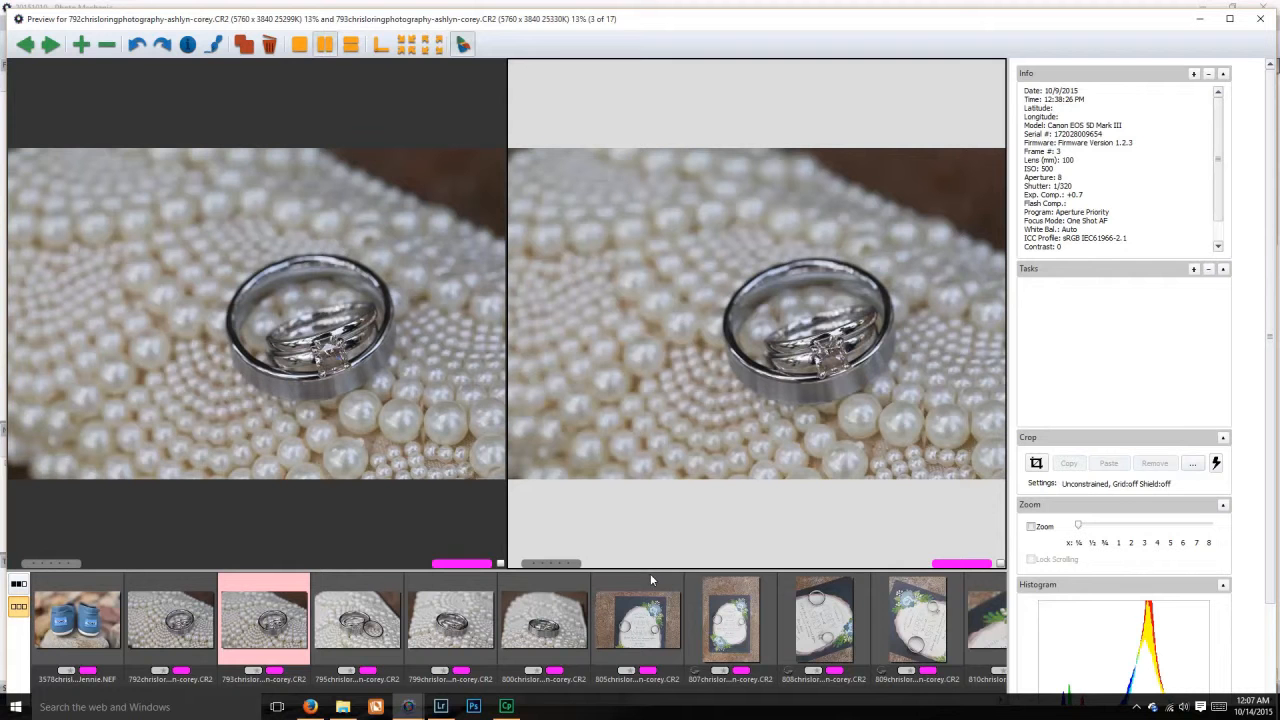
# Step: Compare ring photos 792 and 793 at 25% zoom with the rings centered, and return to the full view
pyautogui.click(705, 503)
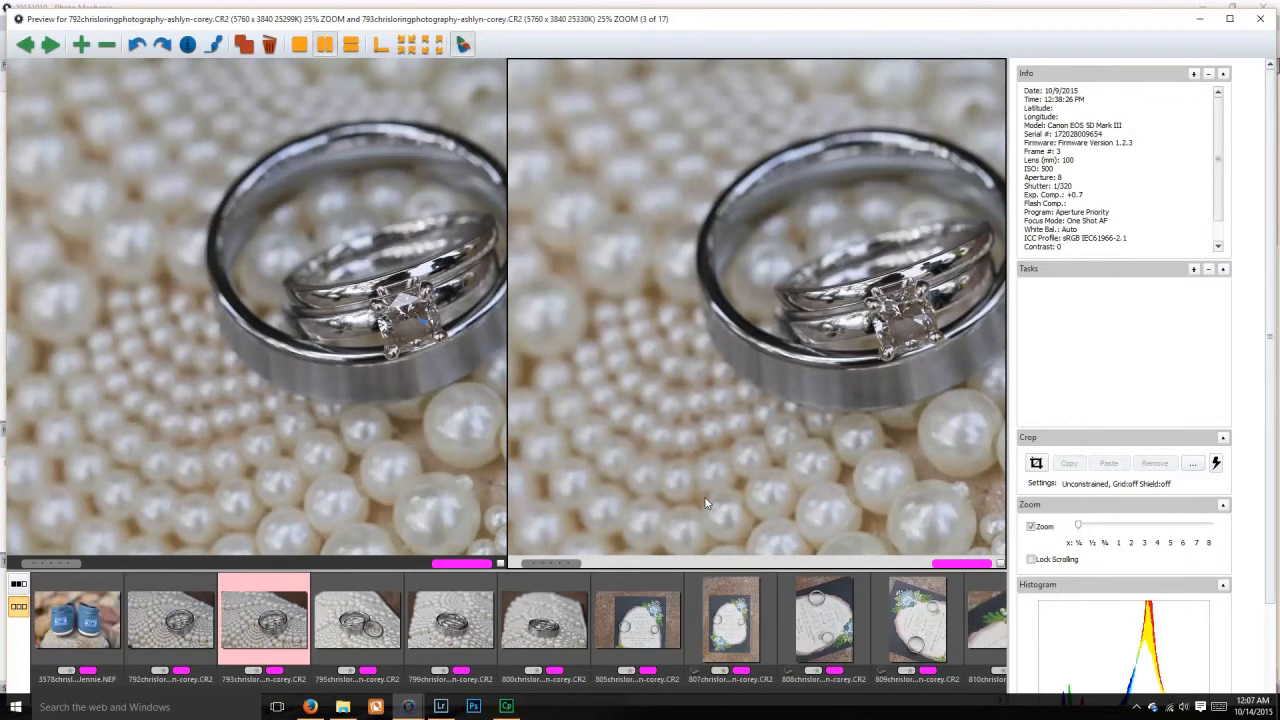
pyautogui.moveTo(811, 391); pyautogui.dragTo(765, 388)
pyautogui.moveTo(336, 367); pyautogui.dragTo(216, 358)
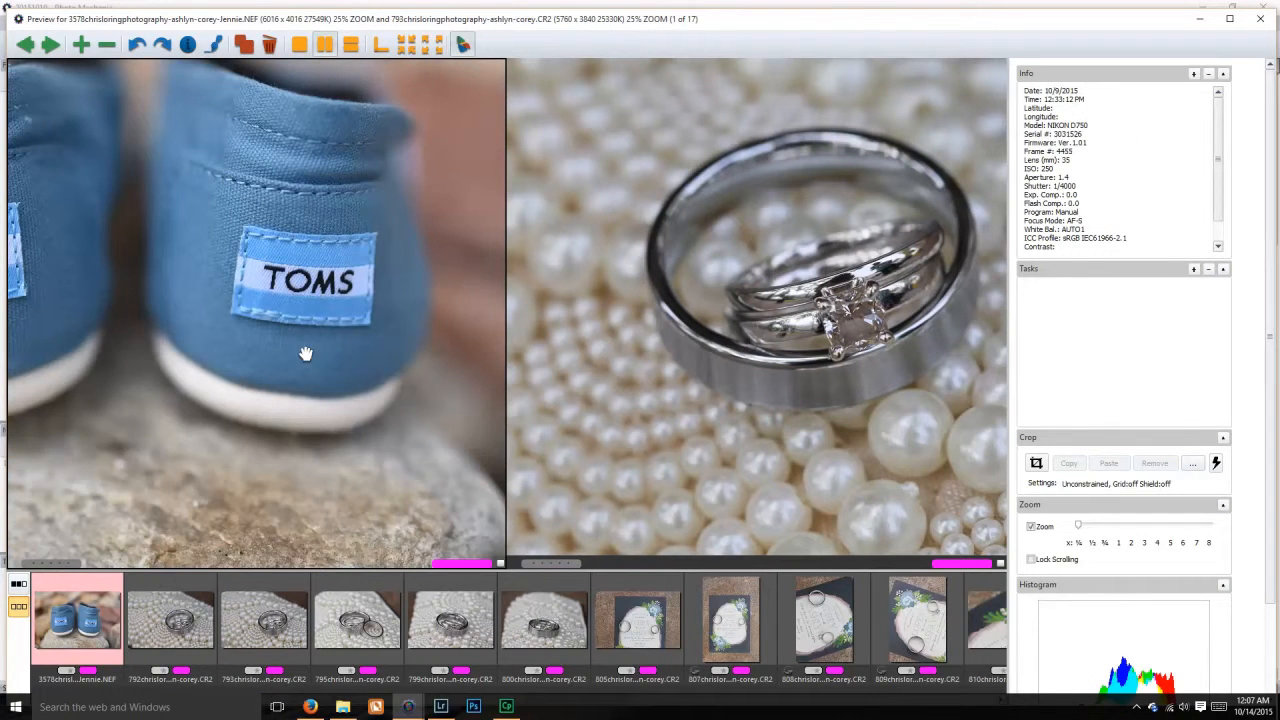
pyautogui.click(204, 628)
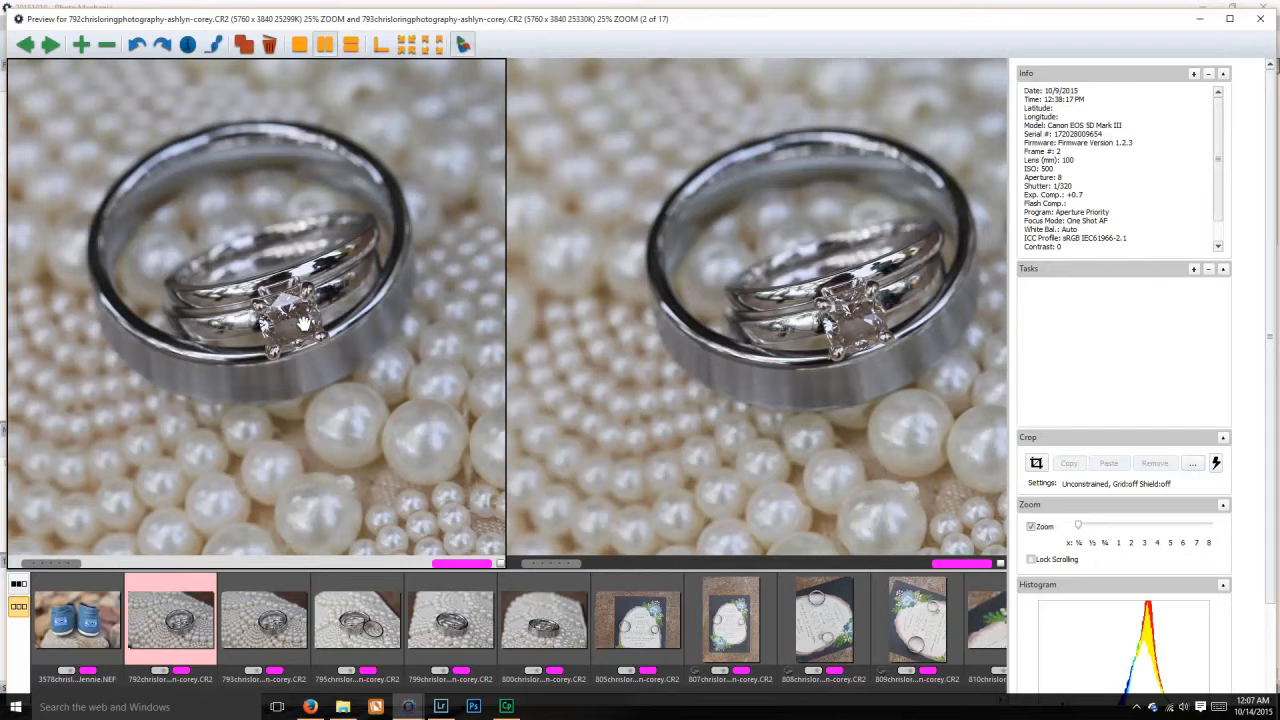
pyautogui.click(309, 387)
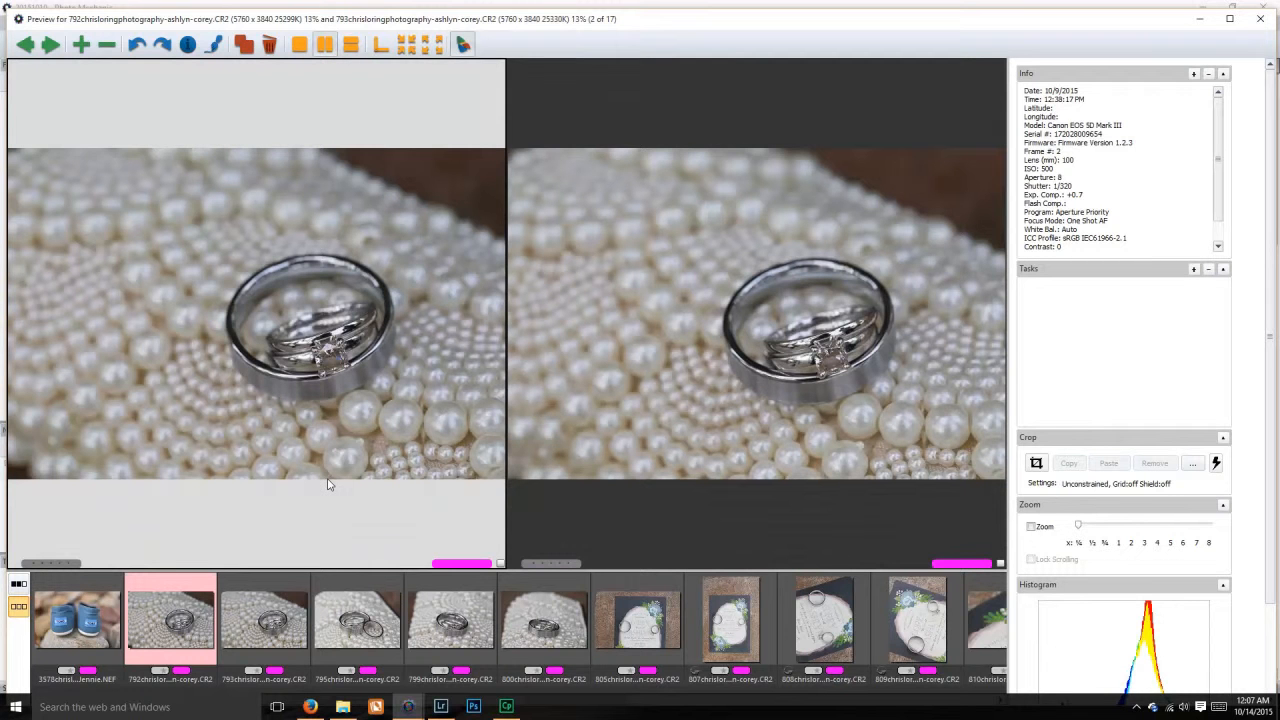
# Step: Compare the other ring photos on pearls with 793 and clear the color class from 792, 799 and 800
pyautogui.press('0')
pyautogui.click(366, 633)
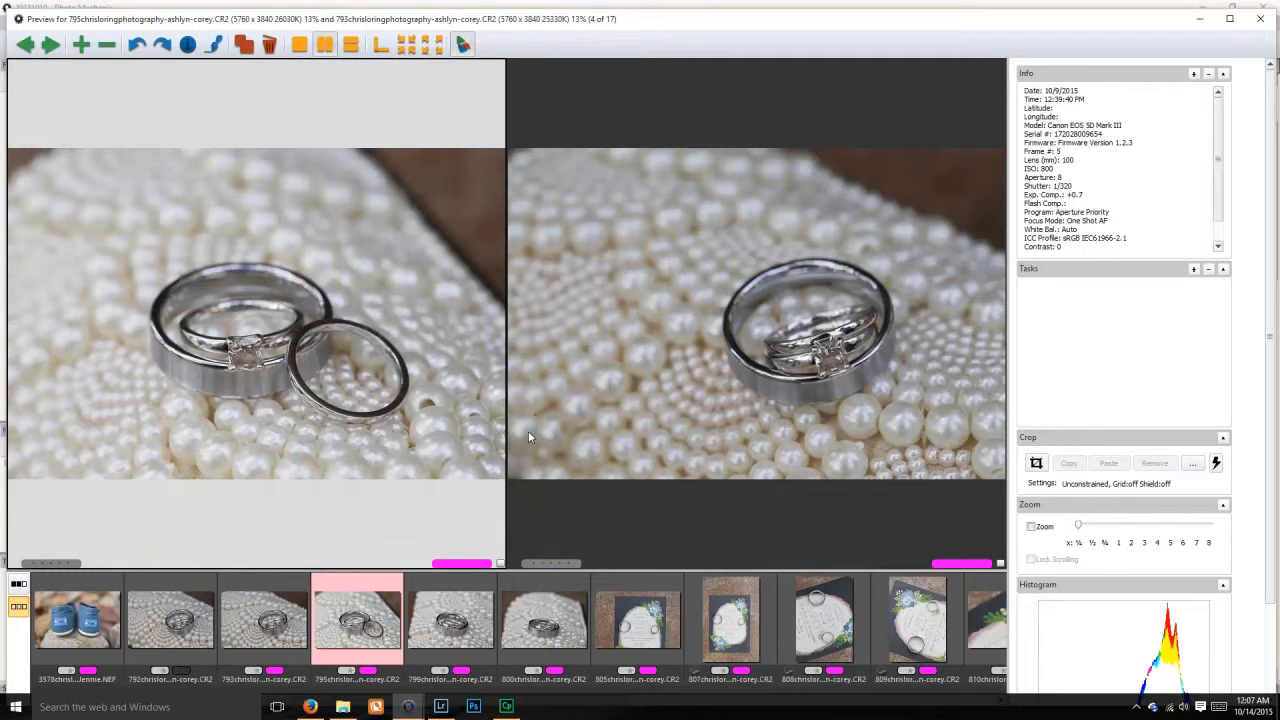
pyautogui.click(455, 632)
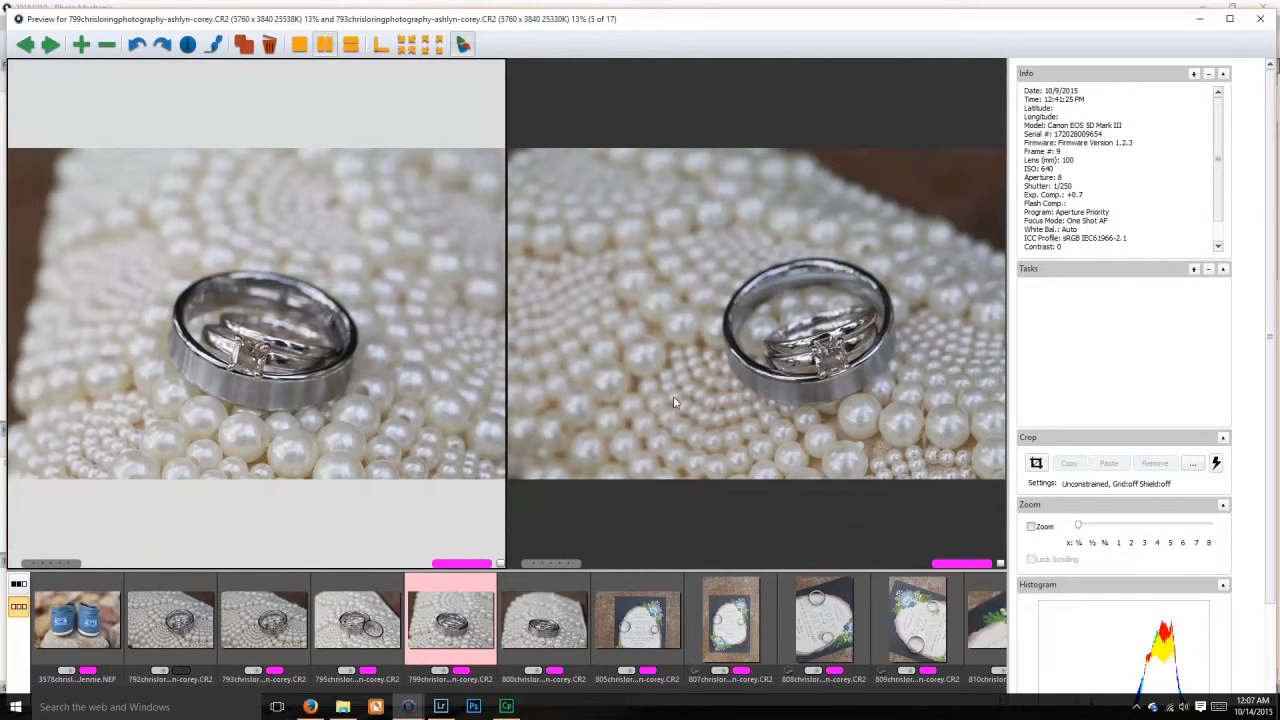
pyautogui.press('0')
pyautogui.press('Right')
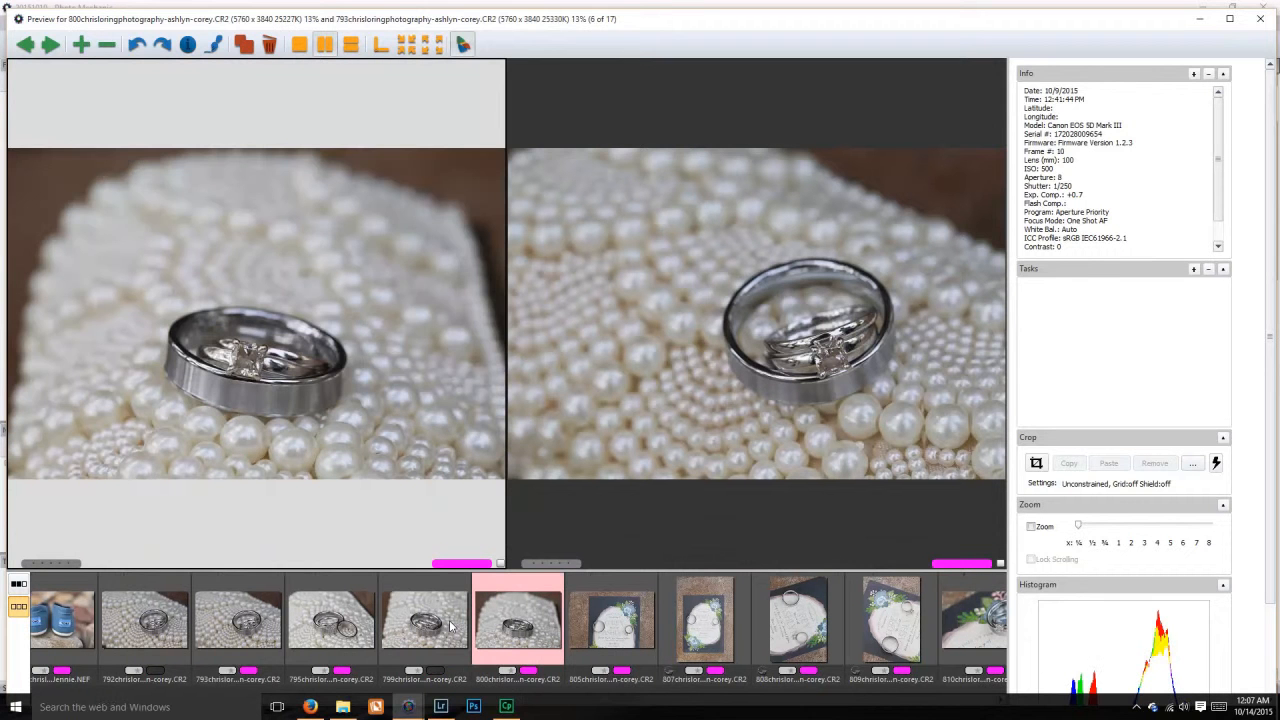
pyautogui.press('0')
# Step: Compare invitation photos 805 and 807 side by side and clear the color class from 805
pyautogui.click(644, 597)
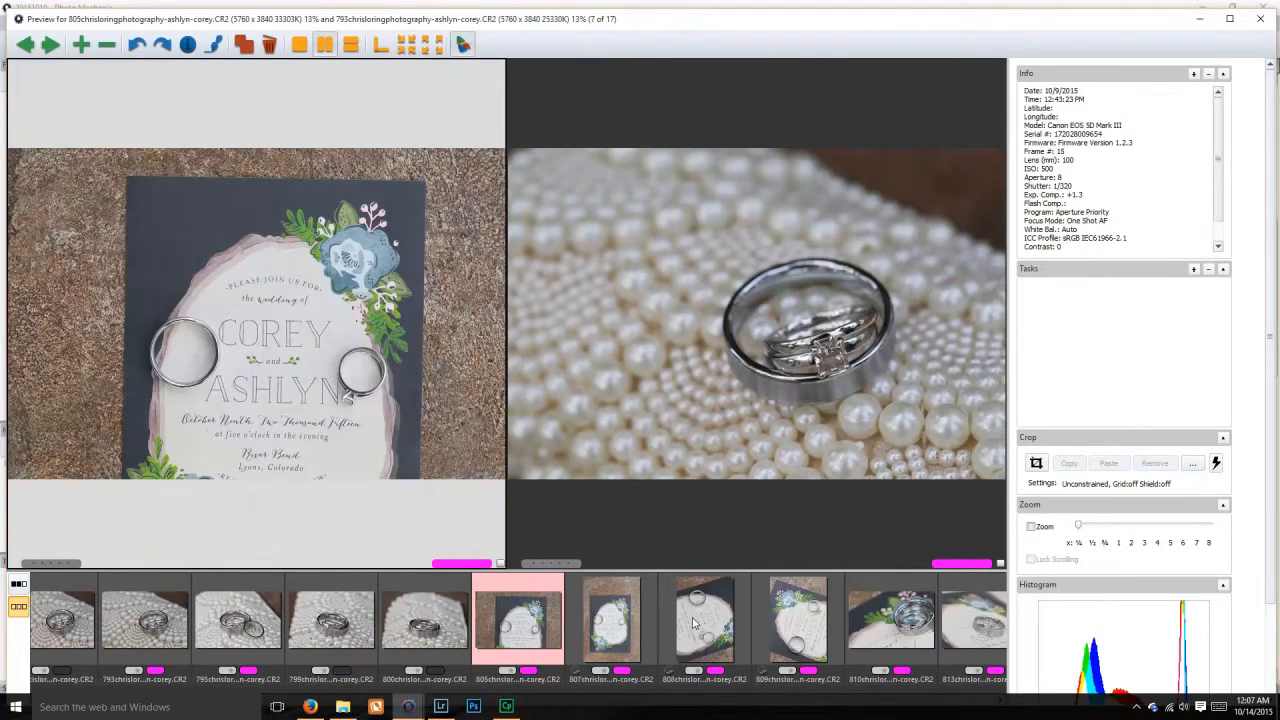
pyautogui.click(647, 425)
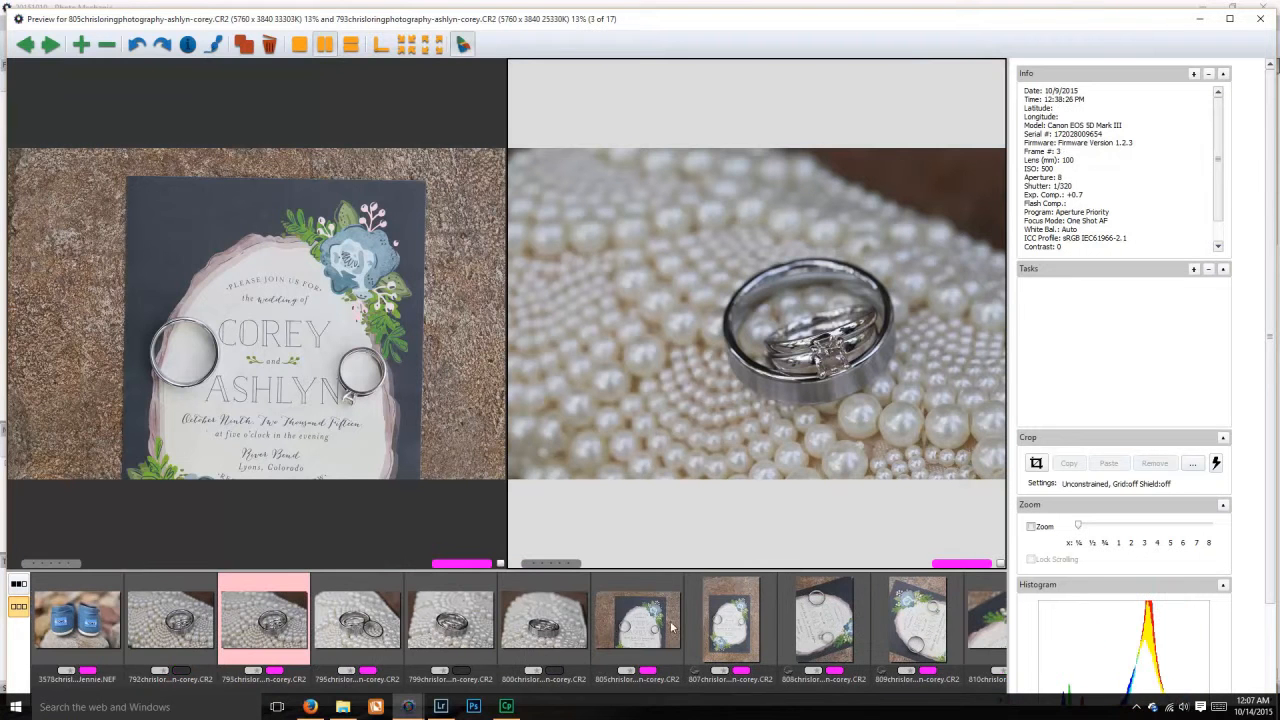
pyautogui.click(728, 620)
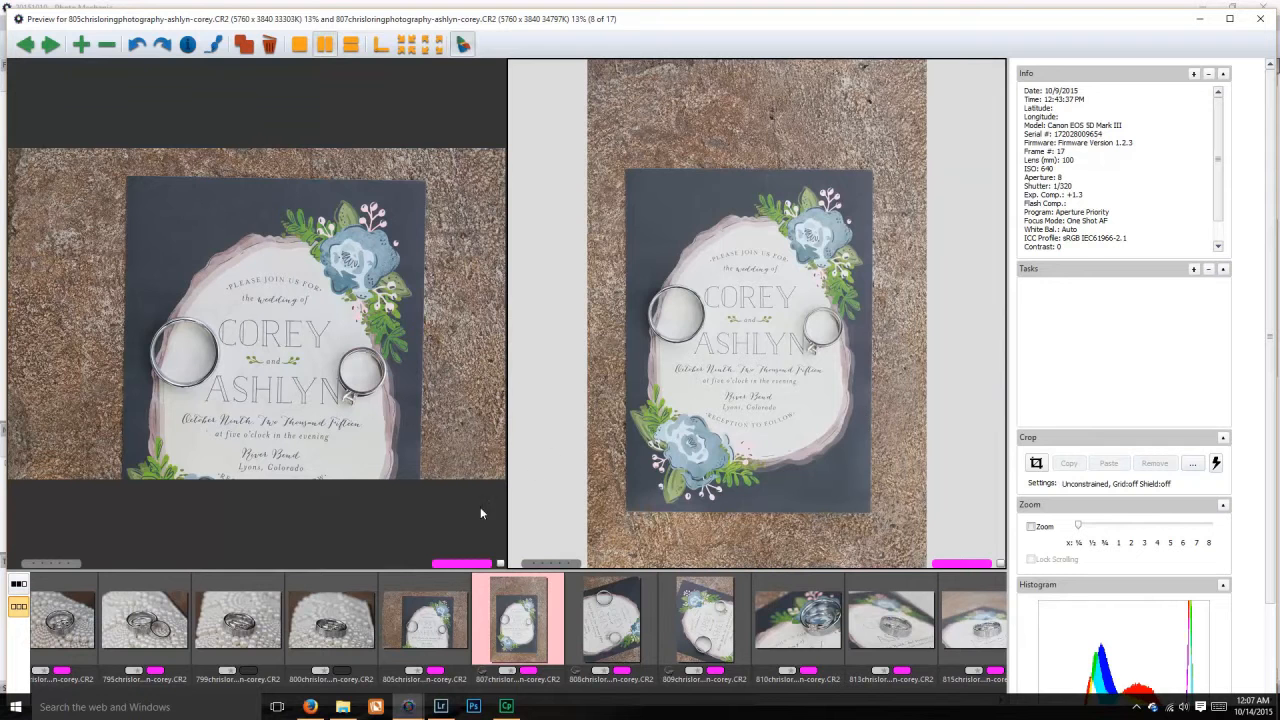
pyautogui.click(434, 624)
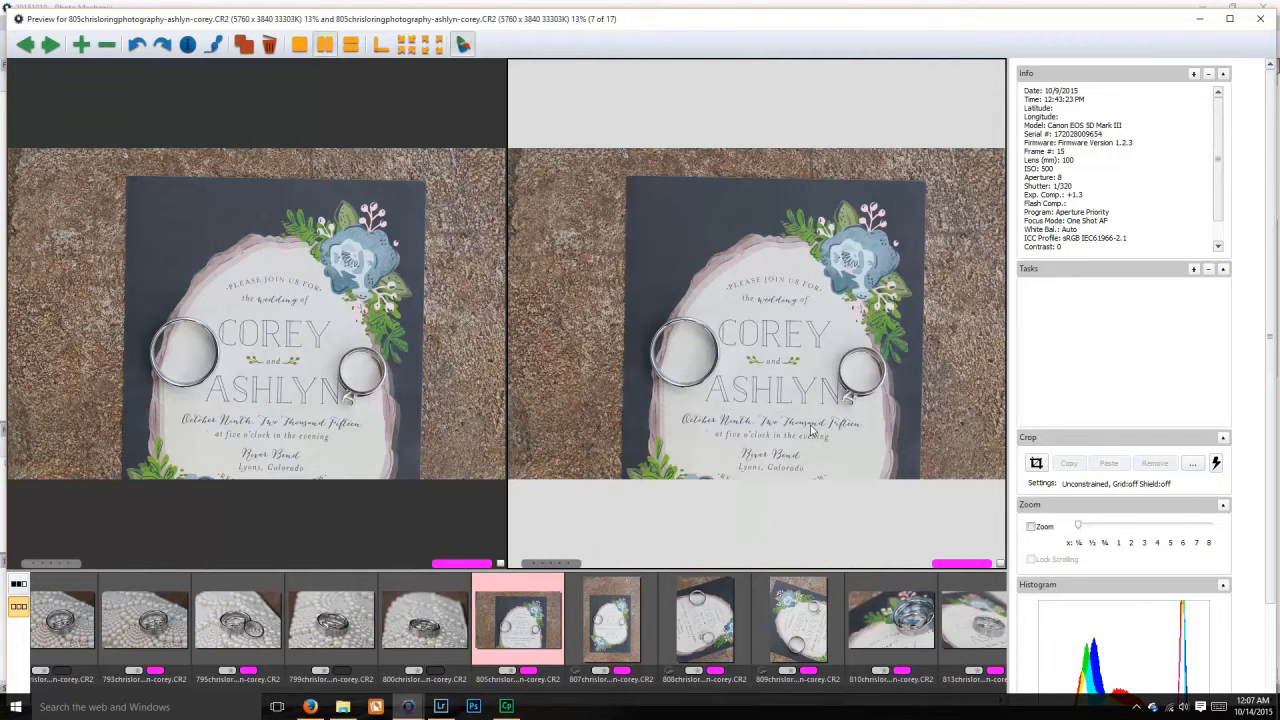
pyautogui.click(608, 628)
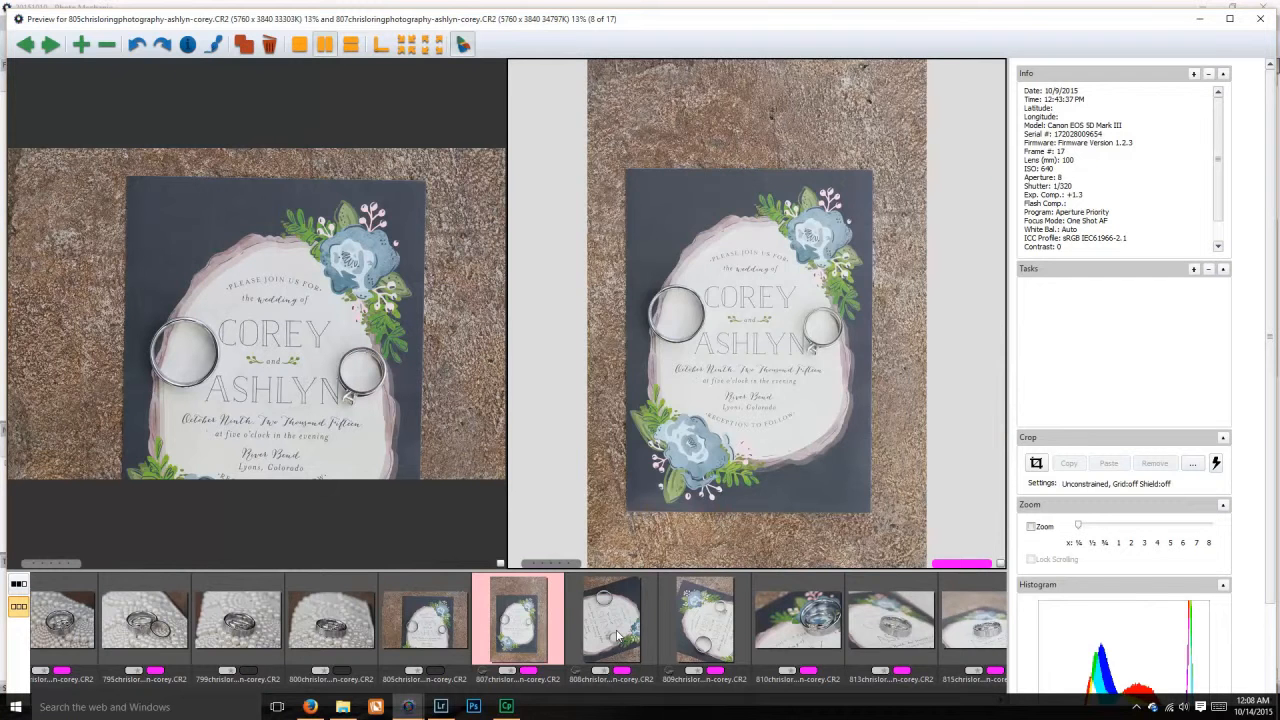
# Step: Put invitation photos 808 and 809 side by side to compare them
pyautogui.click(620, 636)
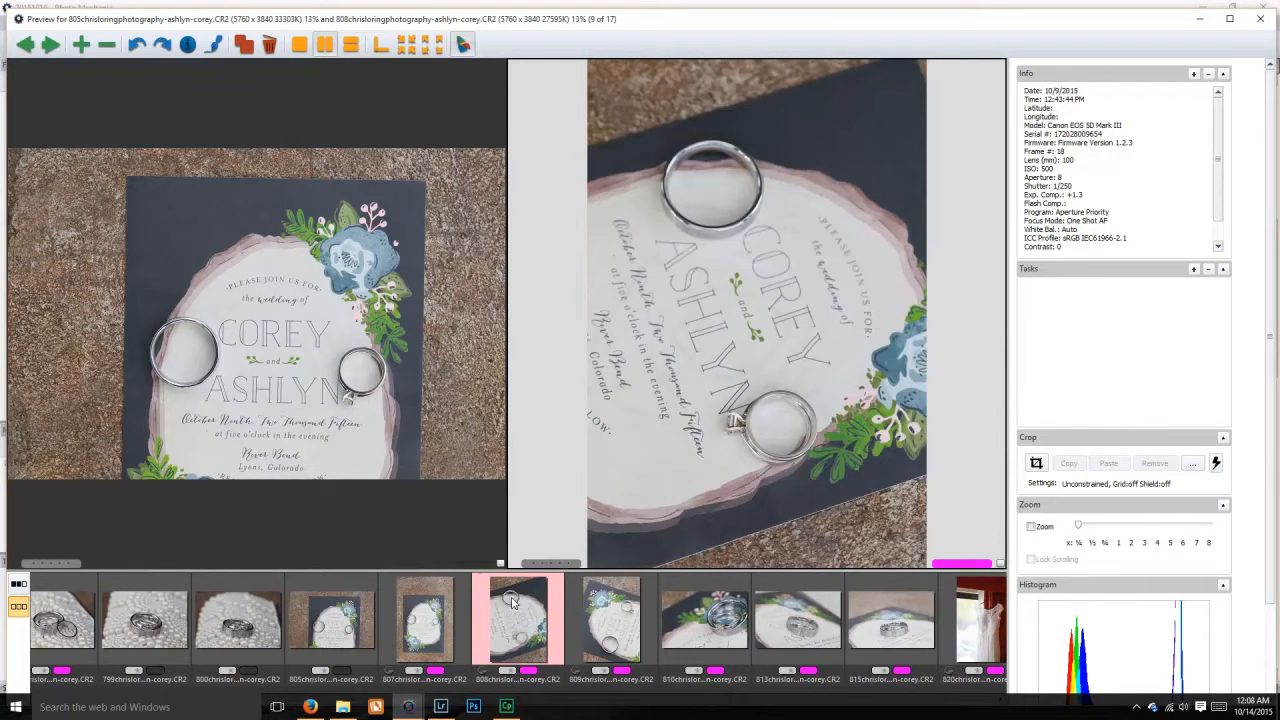
pyautogui.click(375, 457)
pyautogui.click(611, 628)
pyautogui.click(690, 624)
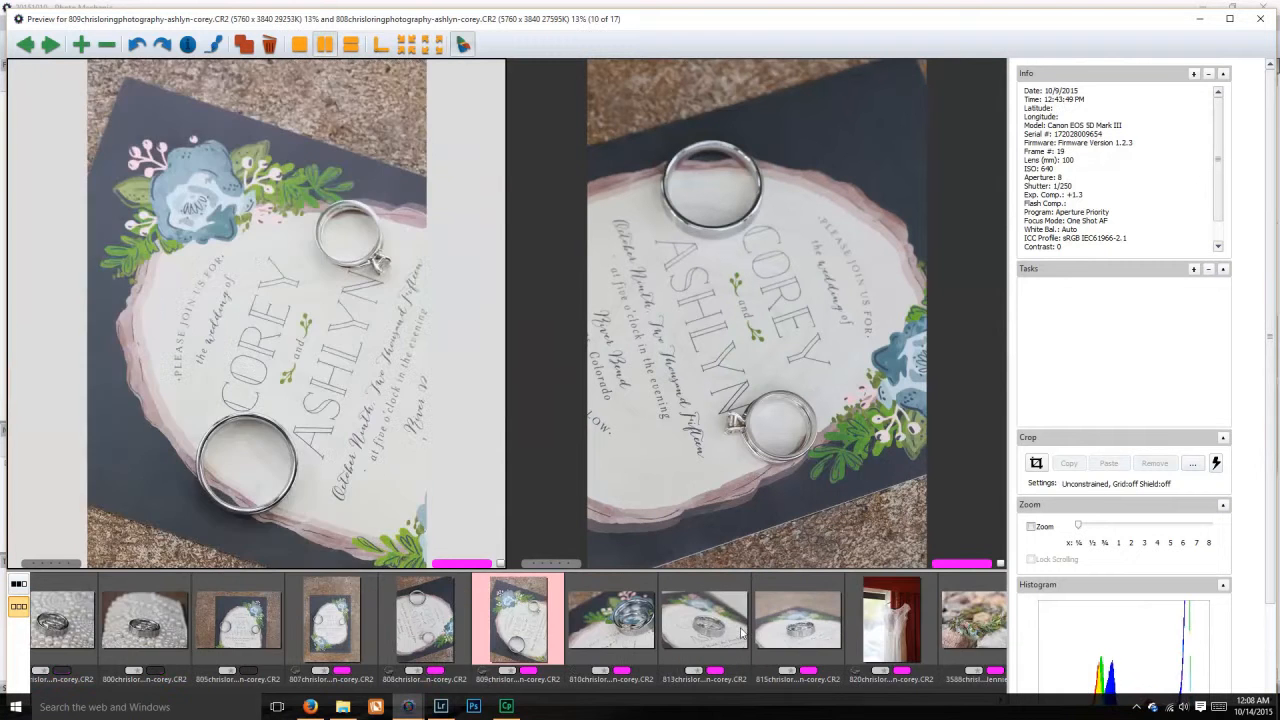
# Step: Put ring photos 813 and 815 side by side, inspect both at 25% zoom and return to the full view
pyautogui.click(690, 630)
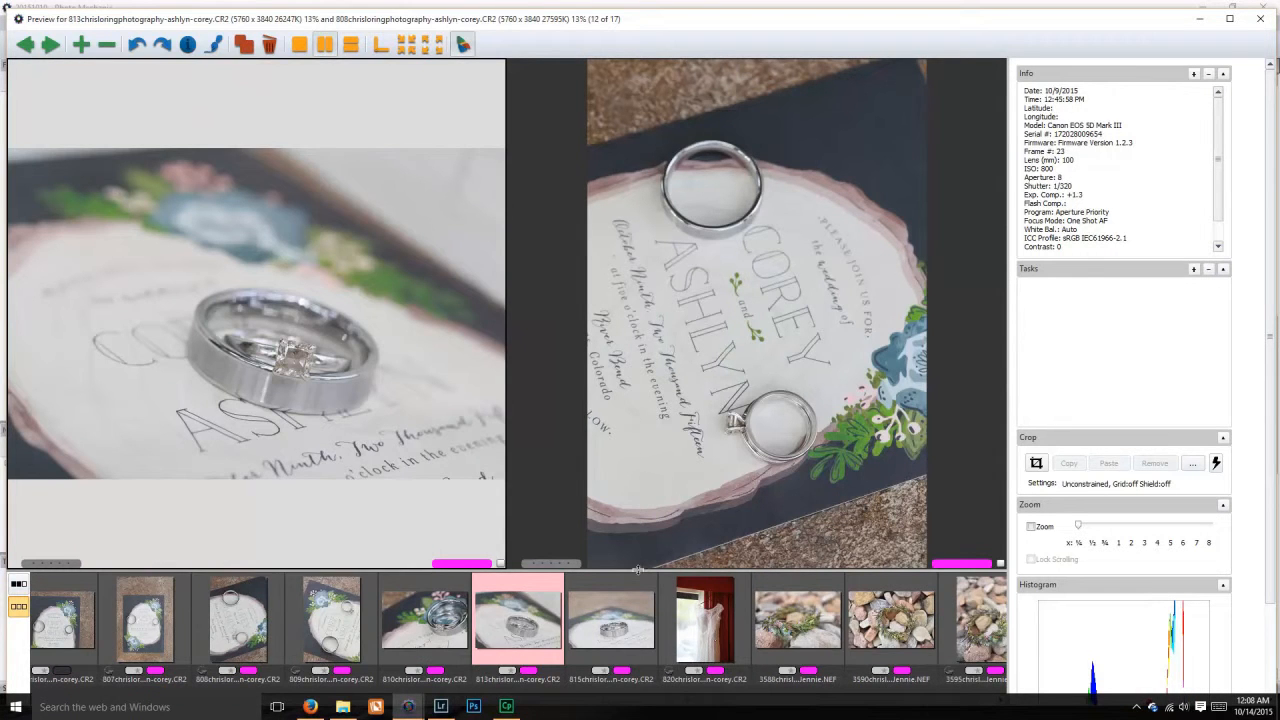
pyautogui.click(669, 449)
pyautogui.click(893, 624)
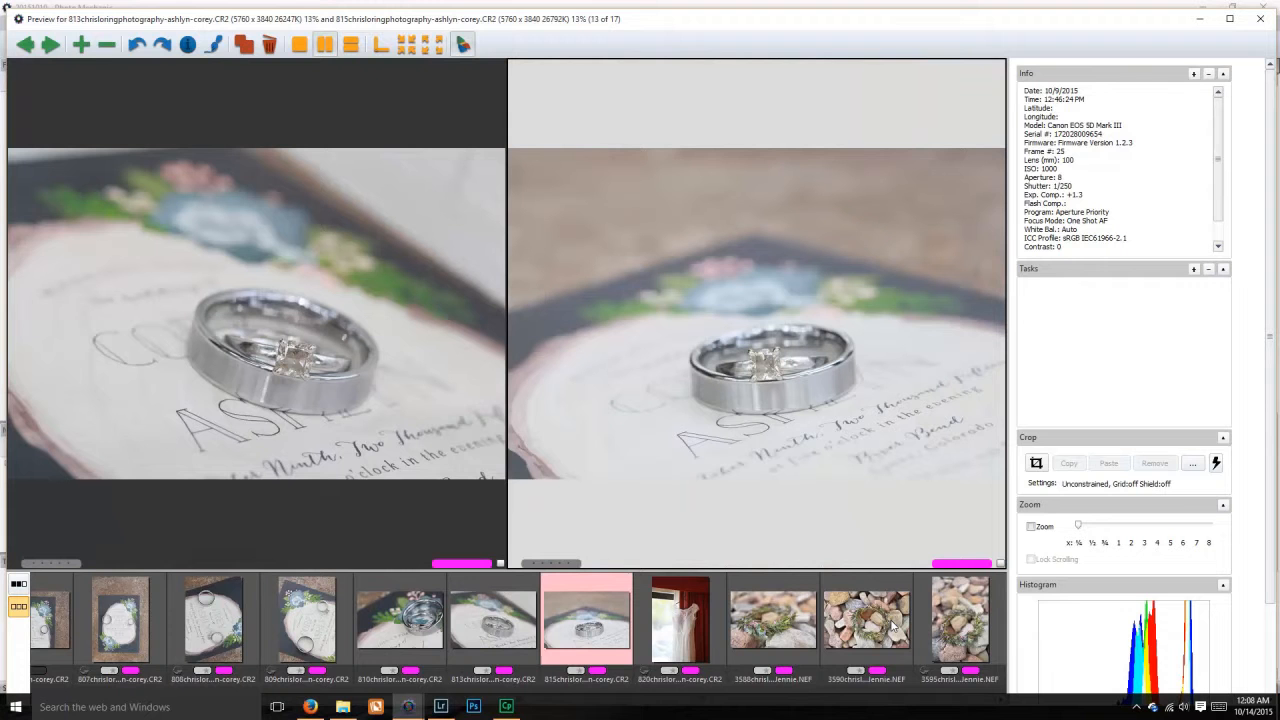
pyautogui.click(706, 415)
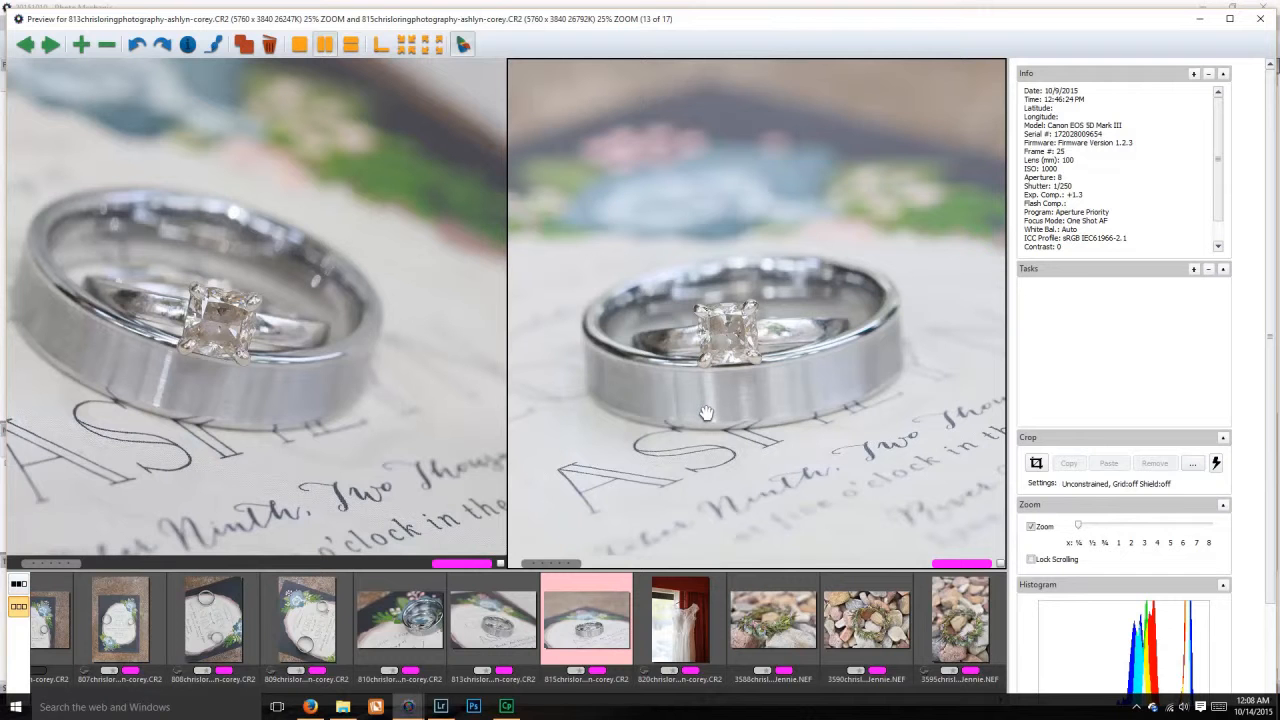
pyautogui.click(706, 413)
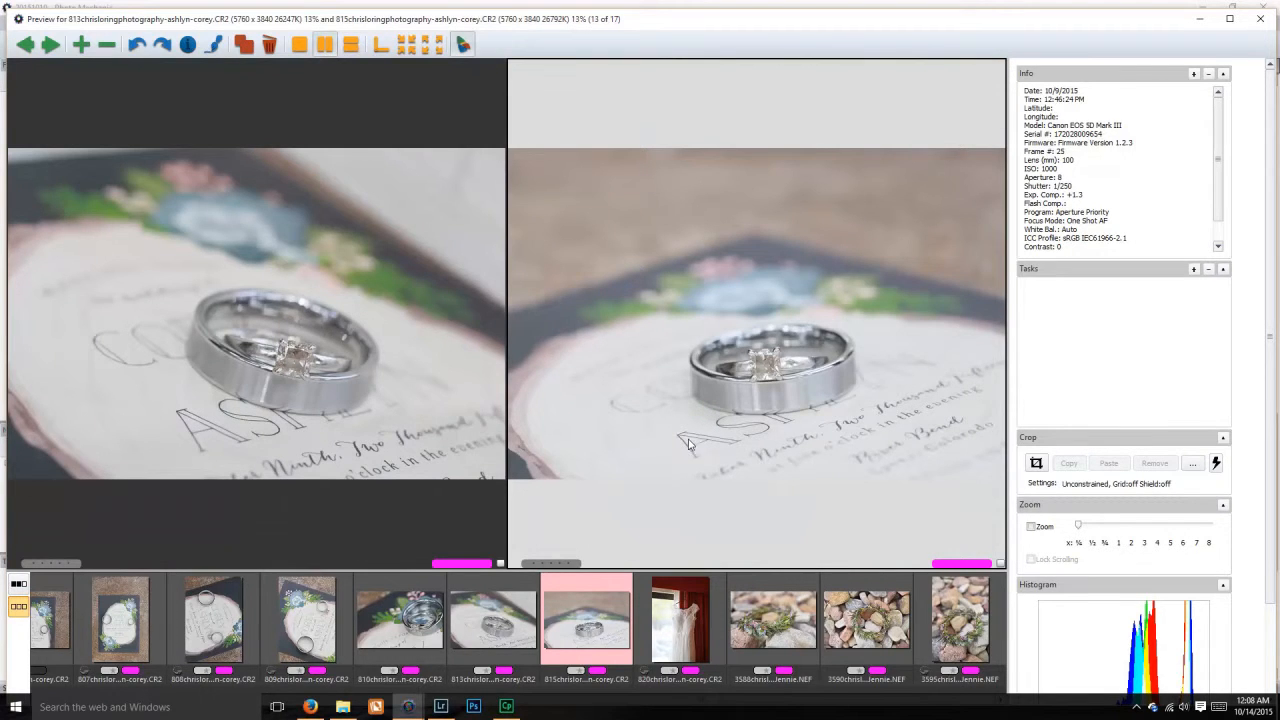
# Step: Switch to the single-image preview, flip between ring photos 813 and 815, and clear the color class from 813
pyautogui.click(299, 44)
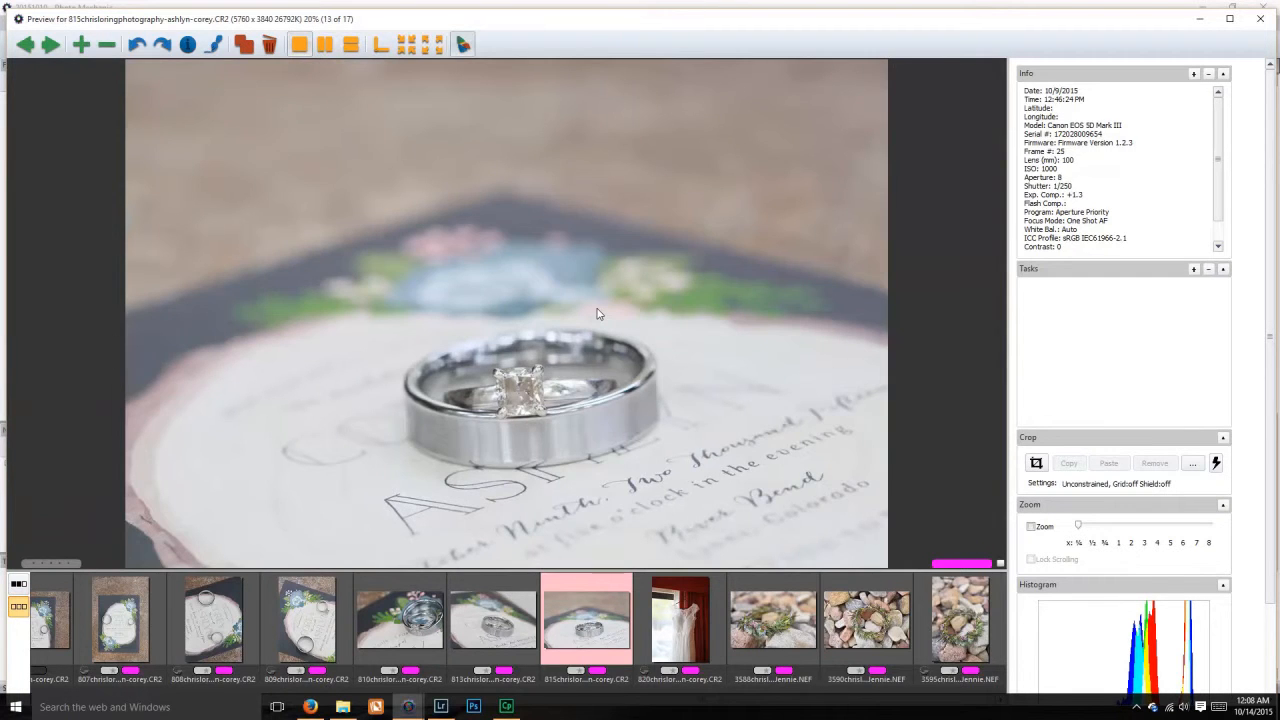
pyautogui.press('Left')
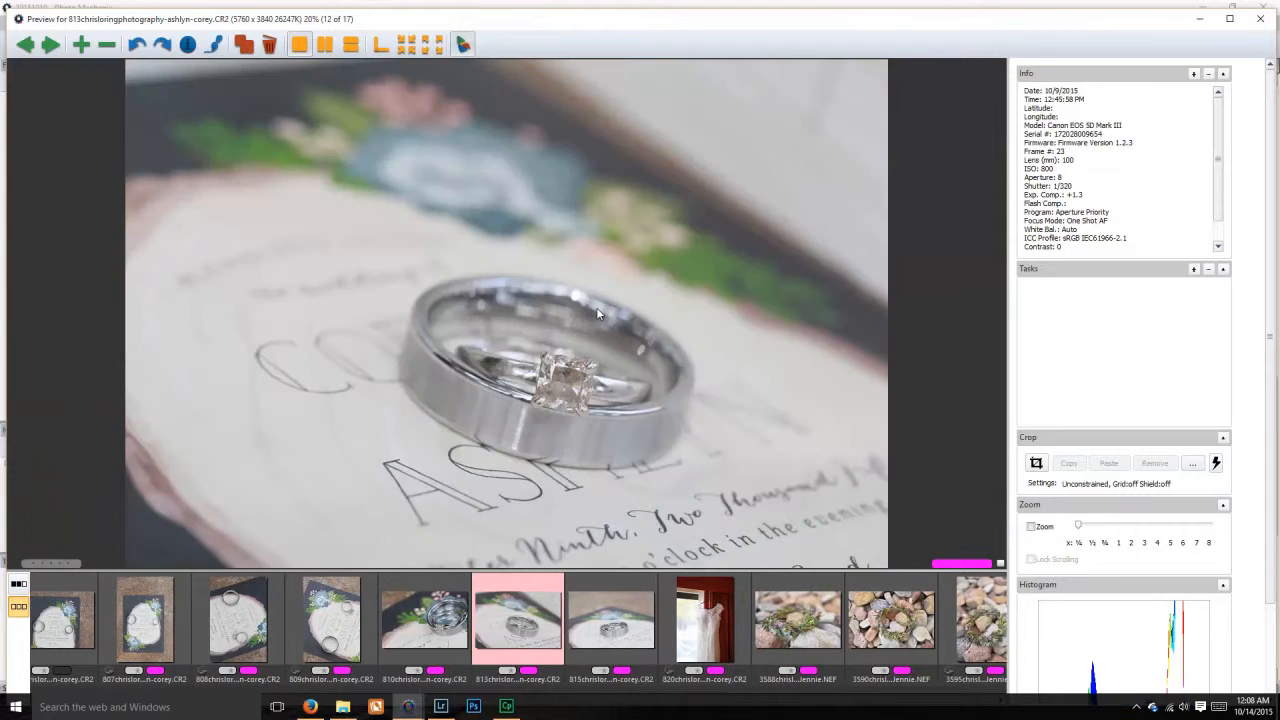
pyautogui.press('Right')
pyautogui.press('Left')
pyautogui.press('Right')
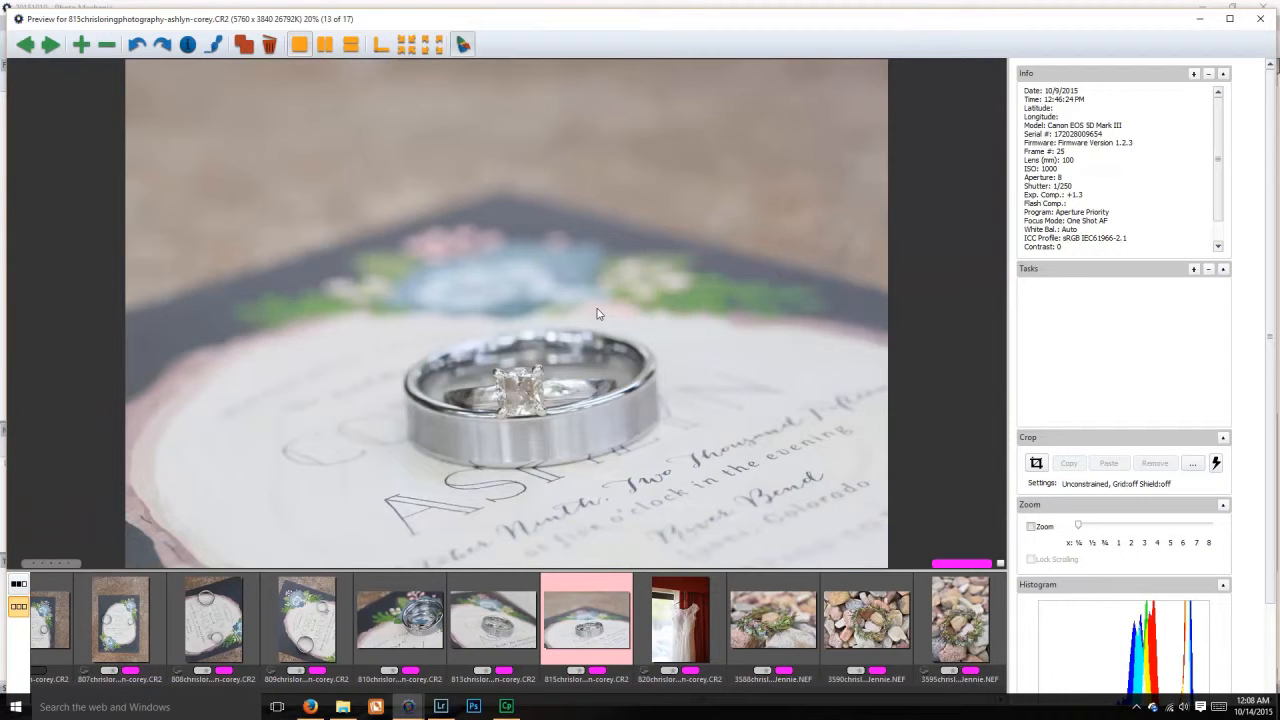
pyautogui.press('Left')
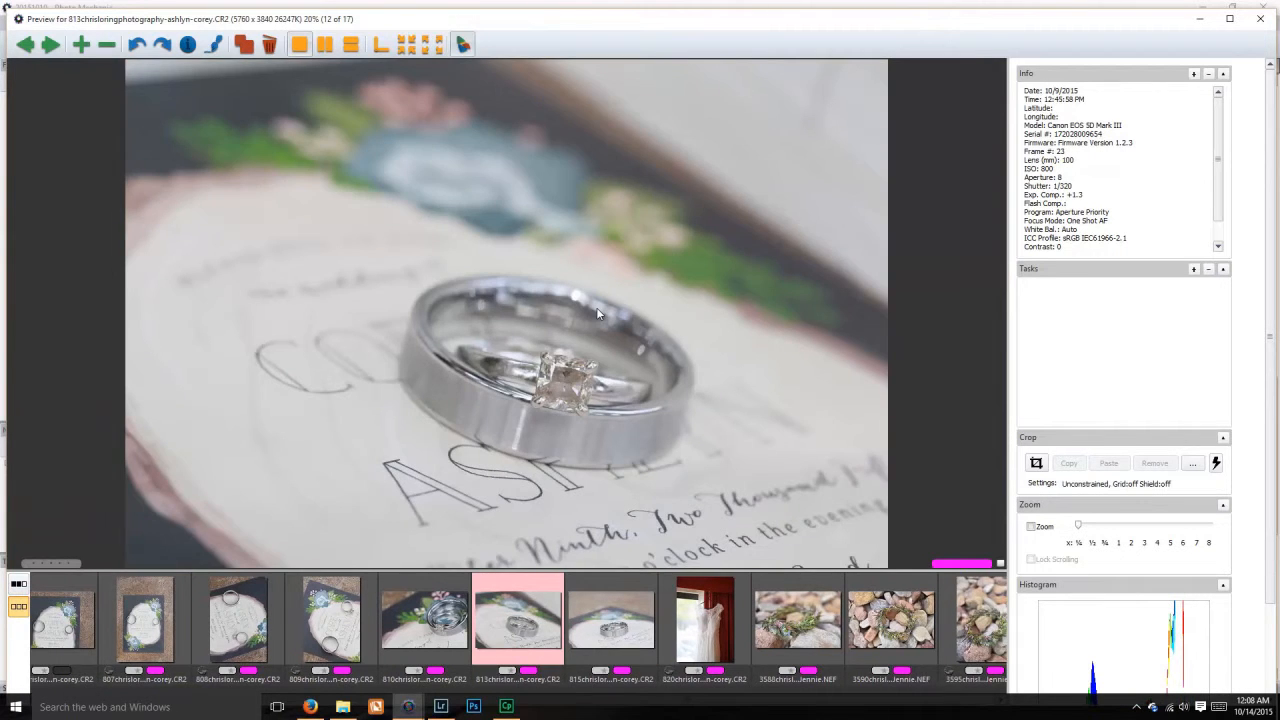
# Step: Advance through the remaining magenta photos to wreath photo 3595
pyautogui.press('Right')
pyautogui.press('Right')
pyautogui.press('Right')
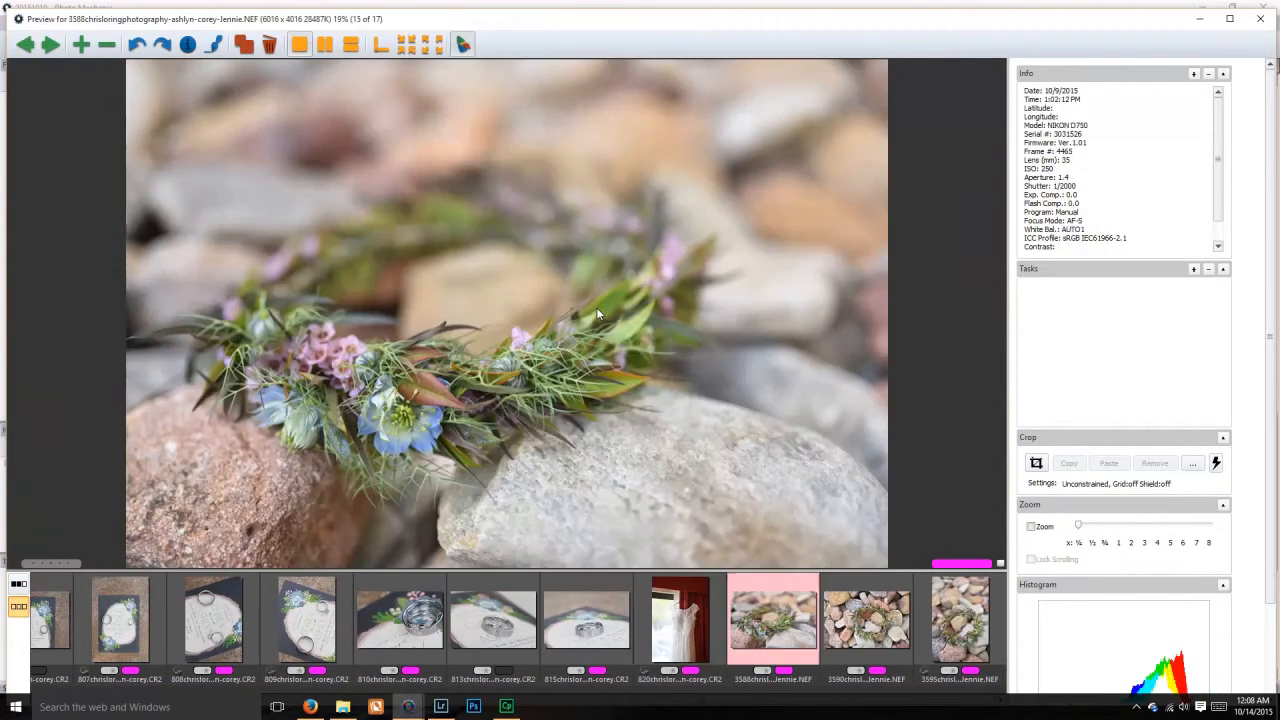
pyautogui.press('Right')
pyautogui.press('Right')
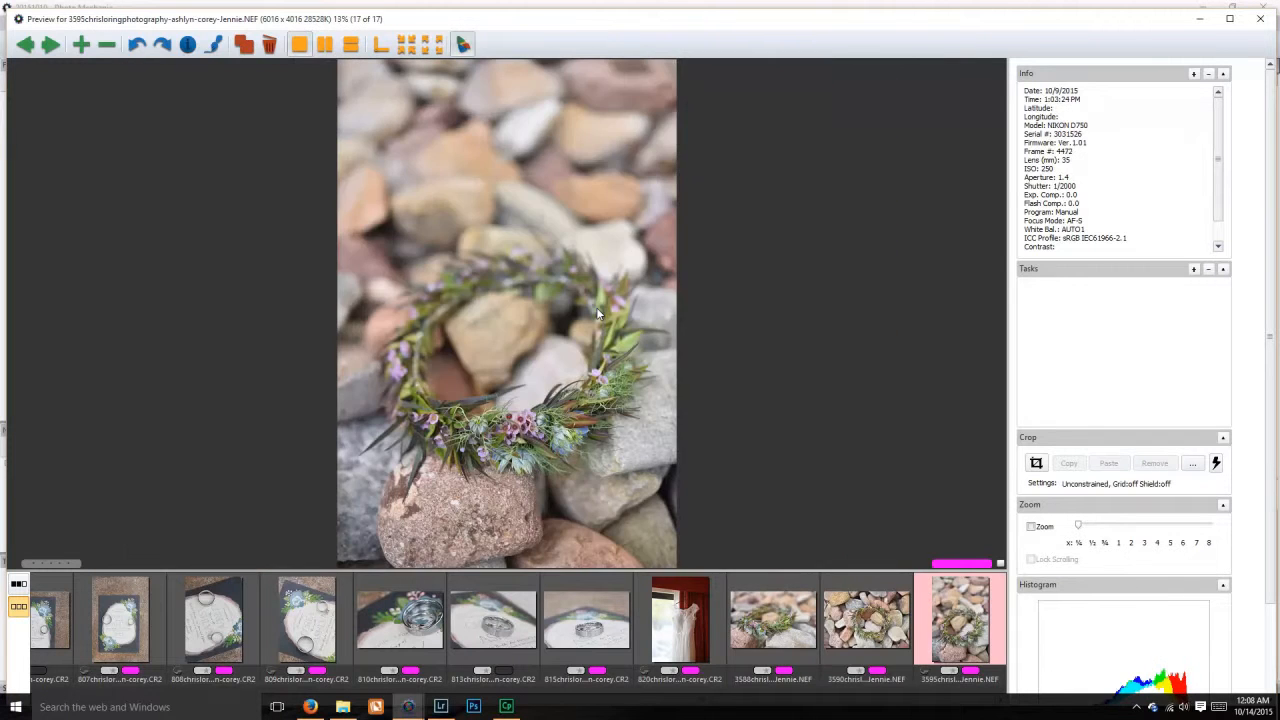
# Step: Flip back through the preceding magenta photos, return to wreath photo 3595 and close the preview
pyautogui.press('Left')
pyautogui.press('Left')
pyautogui.press('Left')
pyautogui.press('Right')
pyautogui.press('Right')
pyautogui.press('Right')
pyautogui.click(1260, 18)
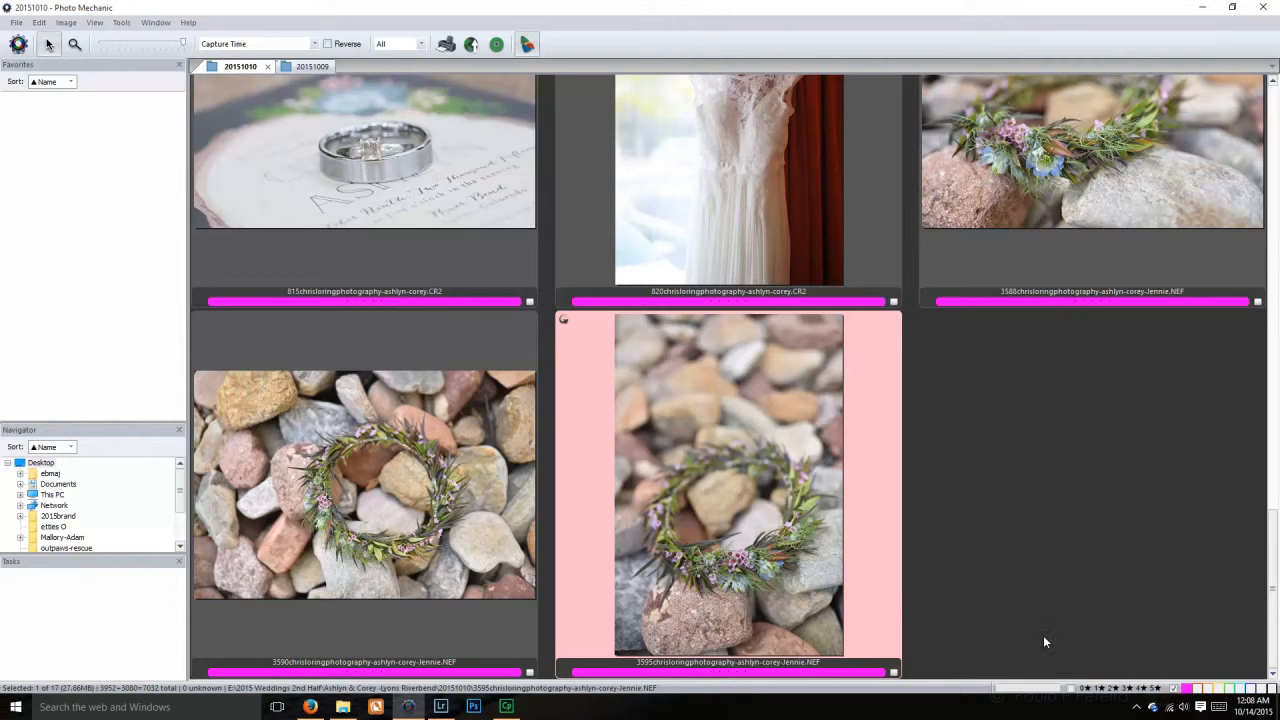
# Step: Change the color class filter from magenta to red and browse the bridal preparation photos
pyautogui.click(1203, 689)
pyautogui.click(1187, 689)
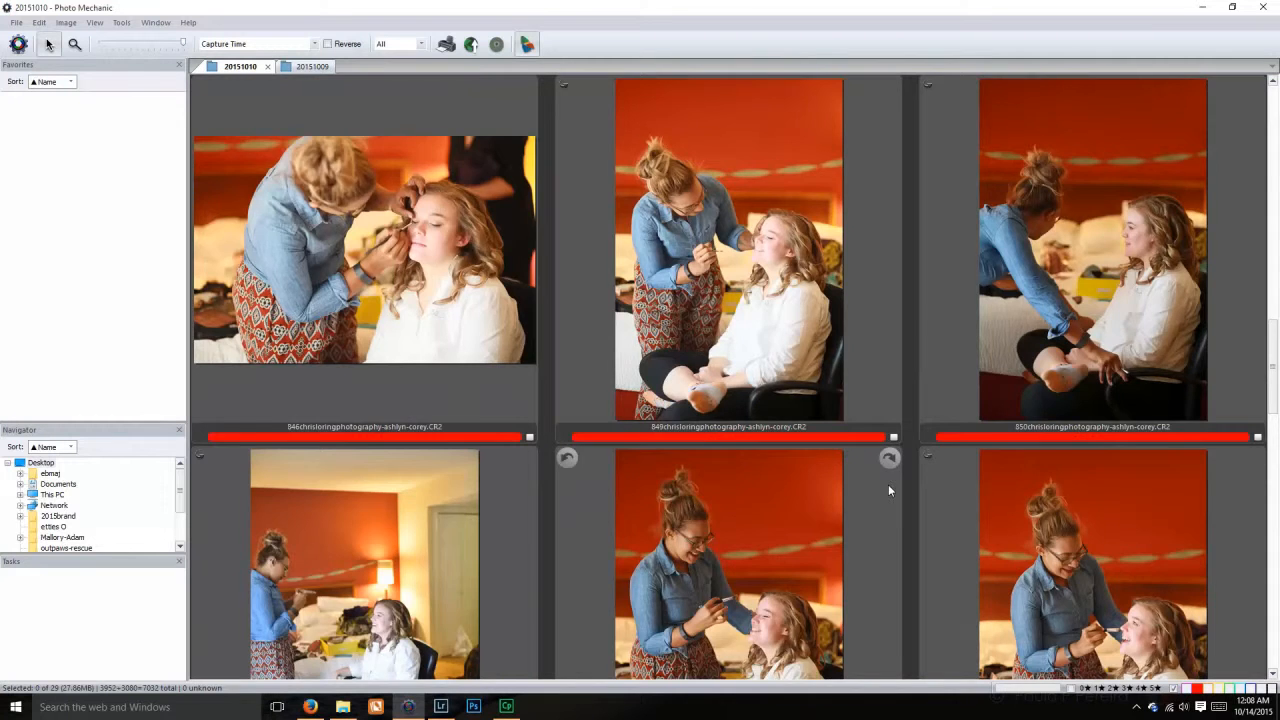
pyautogui.scroll(-10, 888, 486)
pyautogui.scroll(10, 888, 486)
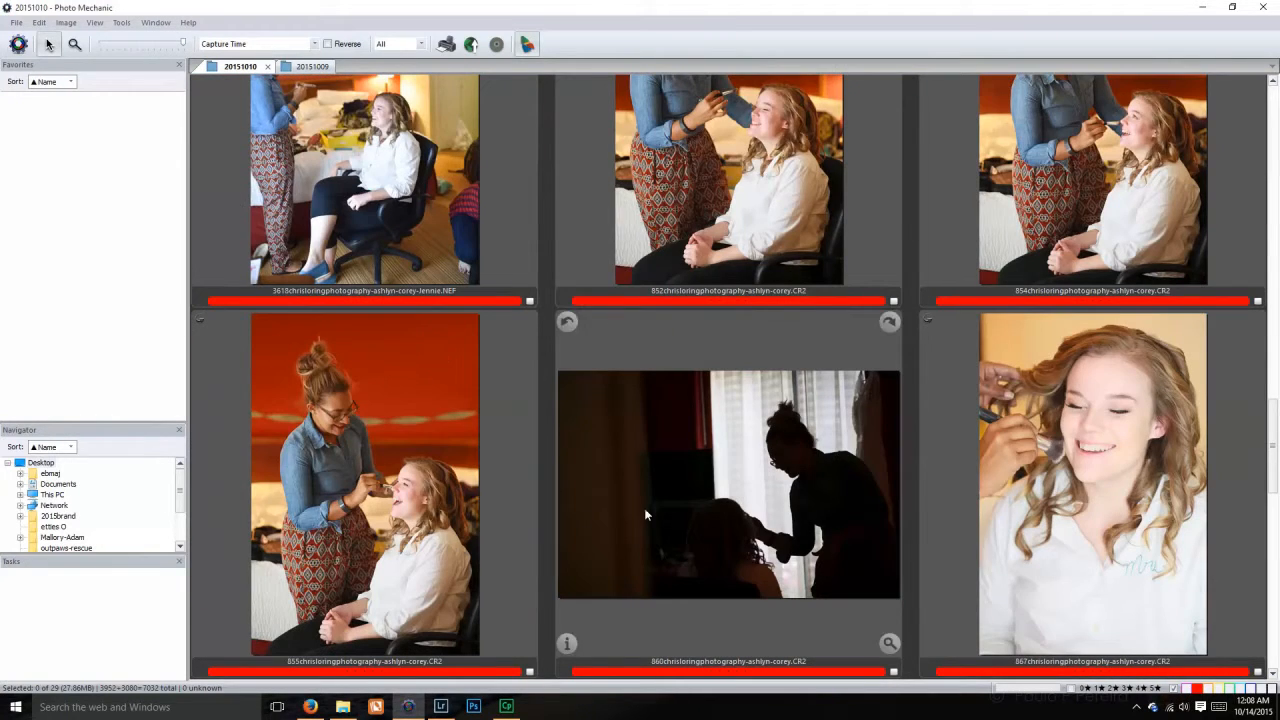
pyautogui.scroll(-3, 647, 508)
# Step: Preview makeup photos 867 and 869 side by side and clear the color class from 867
pyautogui.doubleClick(394, 447)
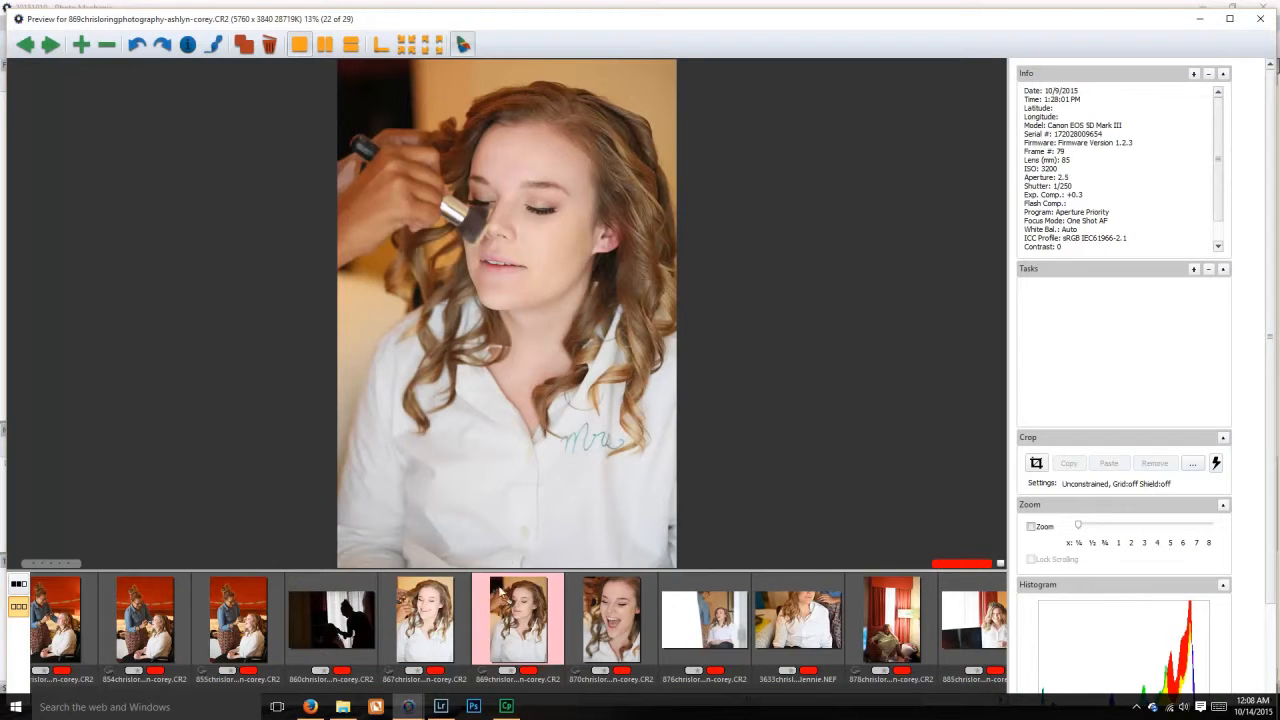
pyautogui.click(325, 44)
pyautogui.click(612, 640)
pyautogui.press('Left')
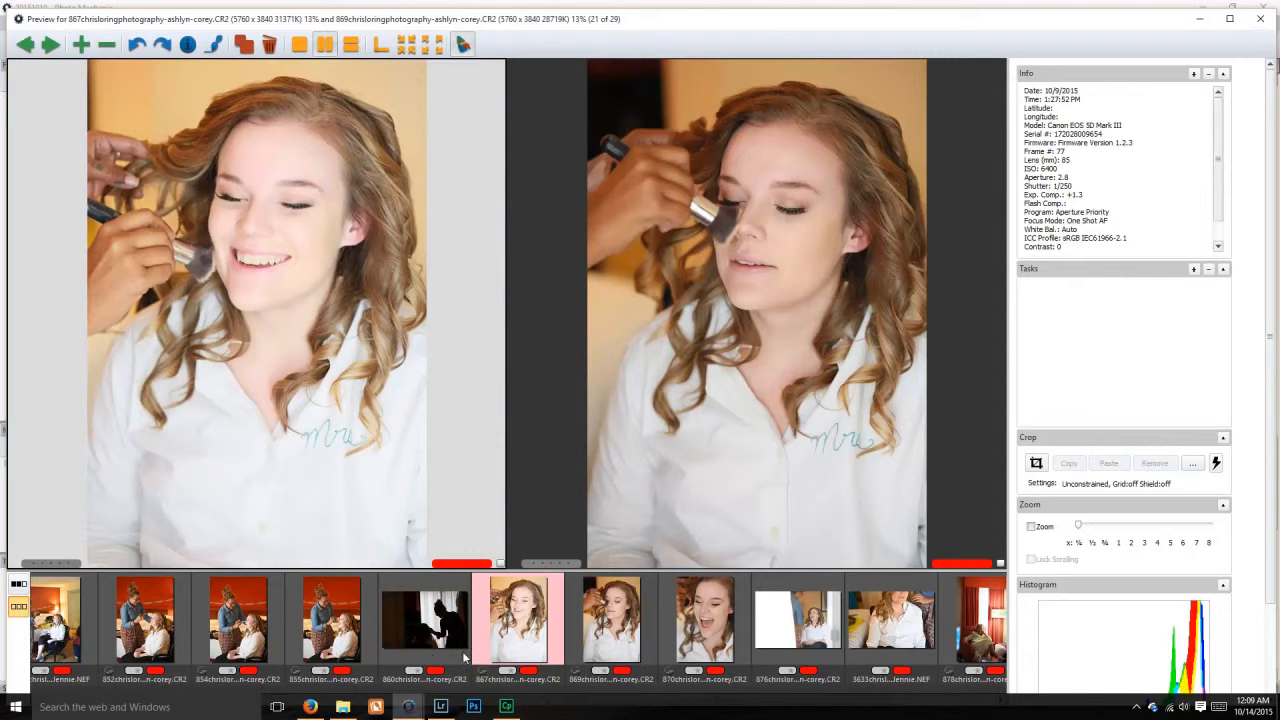
pyautogui.press('0')
# Step: Compare laughing photo 870 side by side with 869 and close the preview
pyautogui.press('Right')
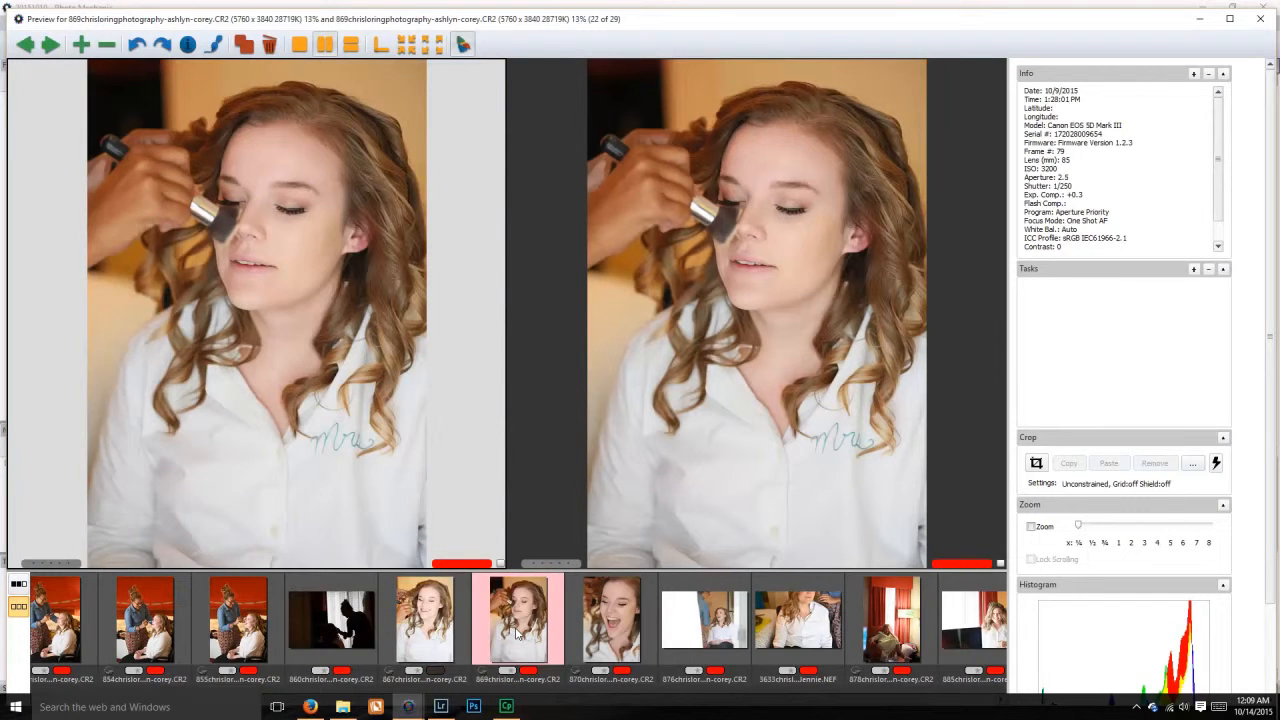
pyautogui.press('Right')
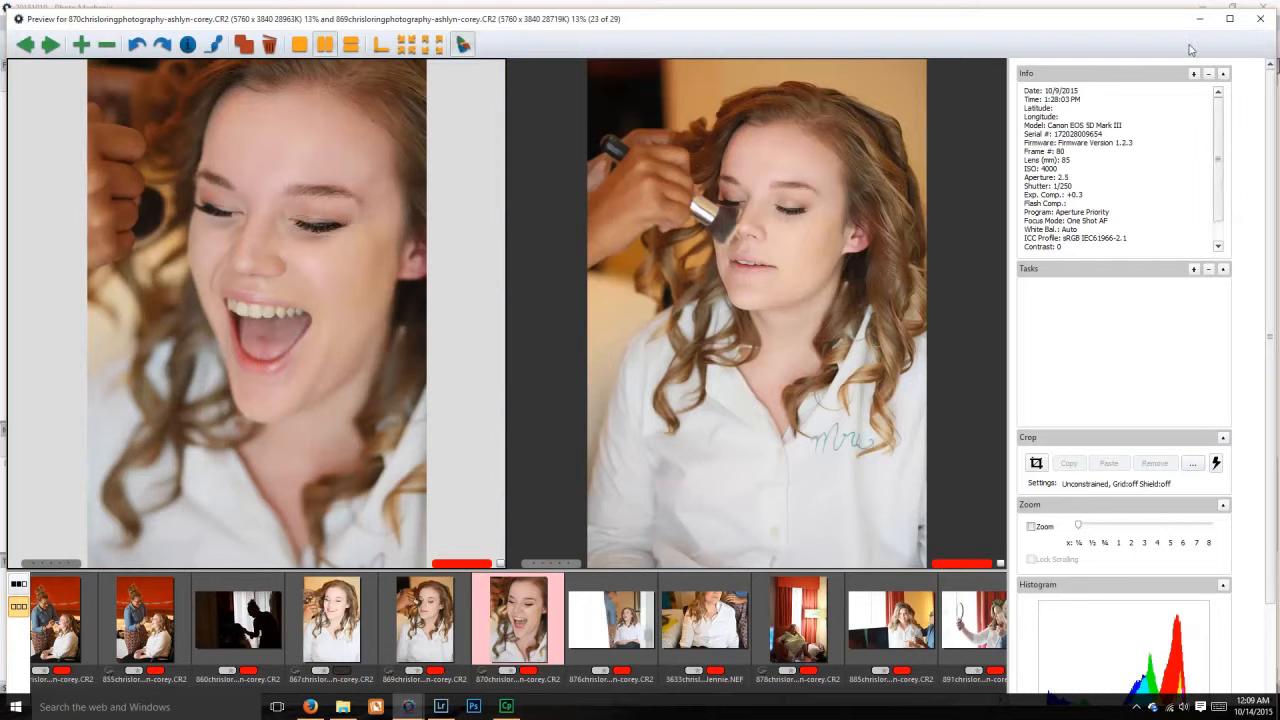
pyautogui.click(1257, 16)
# Step: Look through the remaining red photos and filter the contact sheet back to the magenta class
pyautogui.scroll(-5, 900, 400)
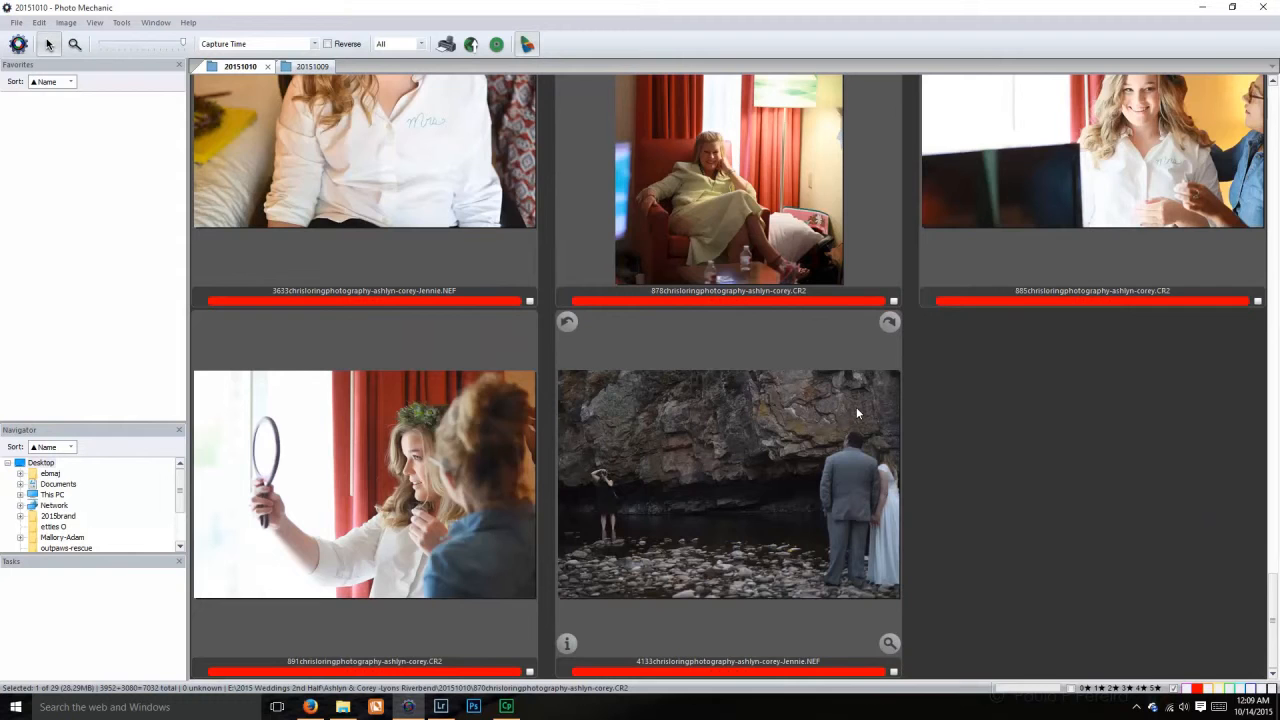
pyautogui.scroll(5, 856, 407)
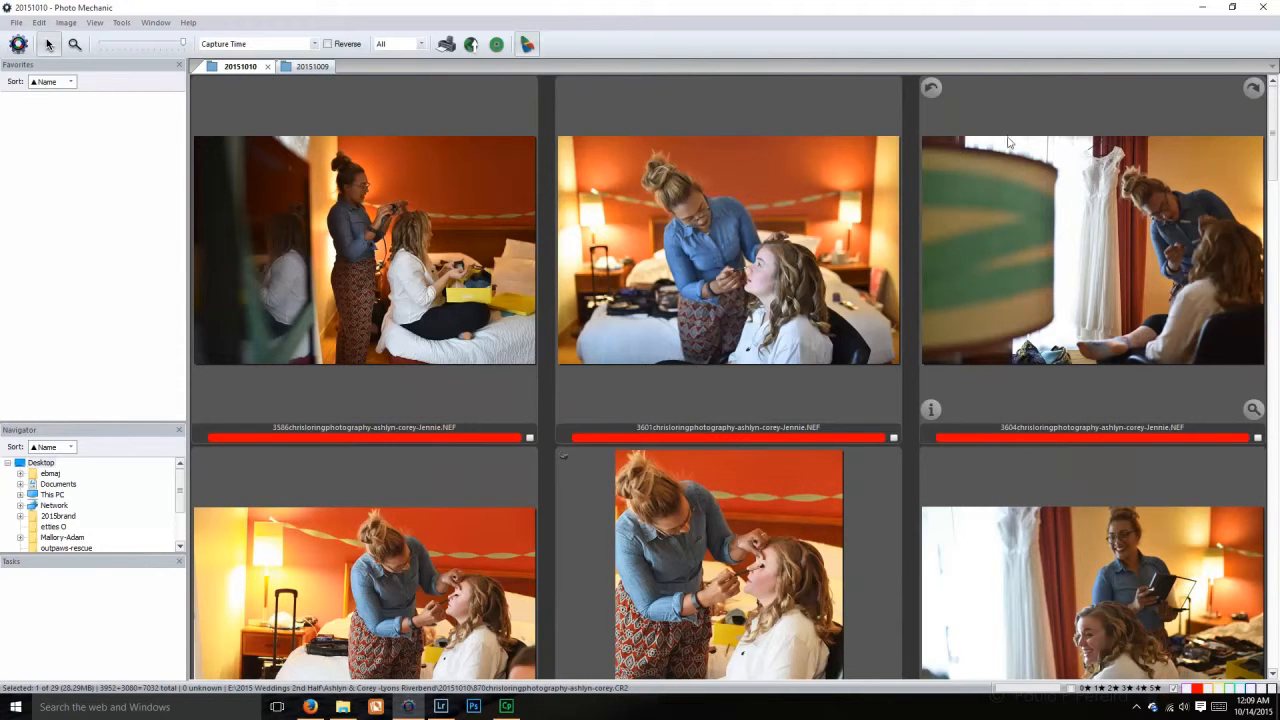
pyautogui.click(1191, 690)
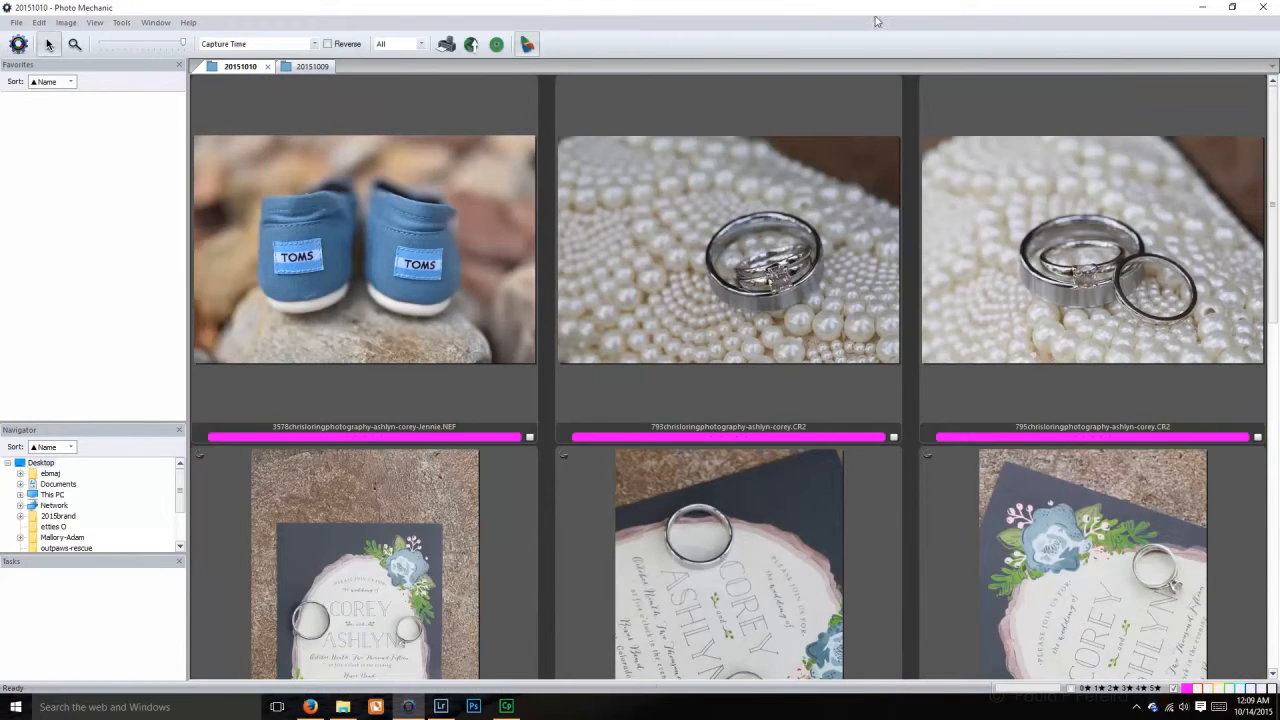
# Step: Snap the Photo Mechanic window to the left half of the desktop and select all magenta photos
pyautogui.moveTo(933, 4); pyautogui.dragTo(4, 110)
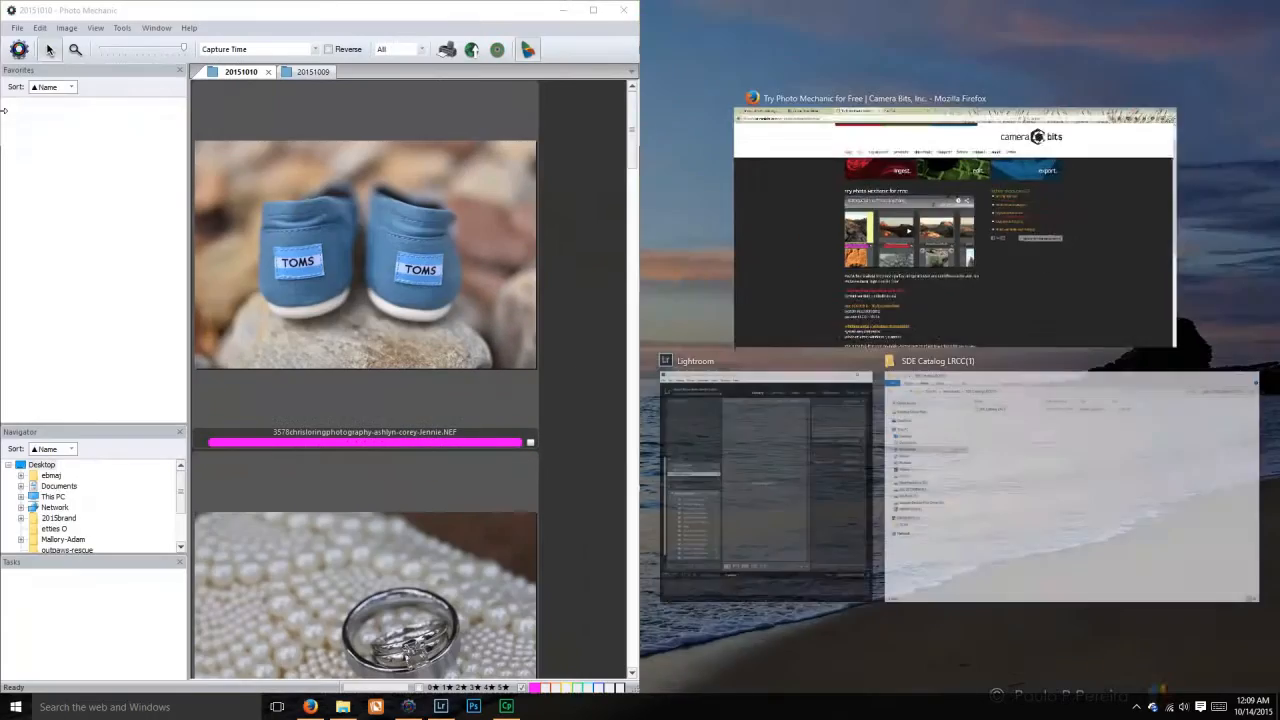
pyautogui.scroll(-5, 436, 330)
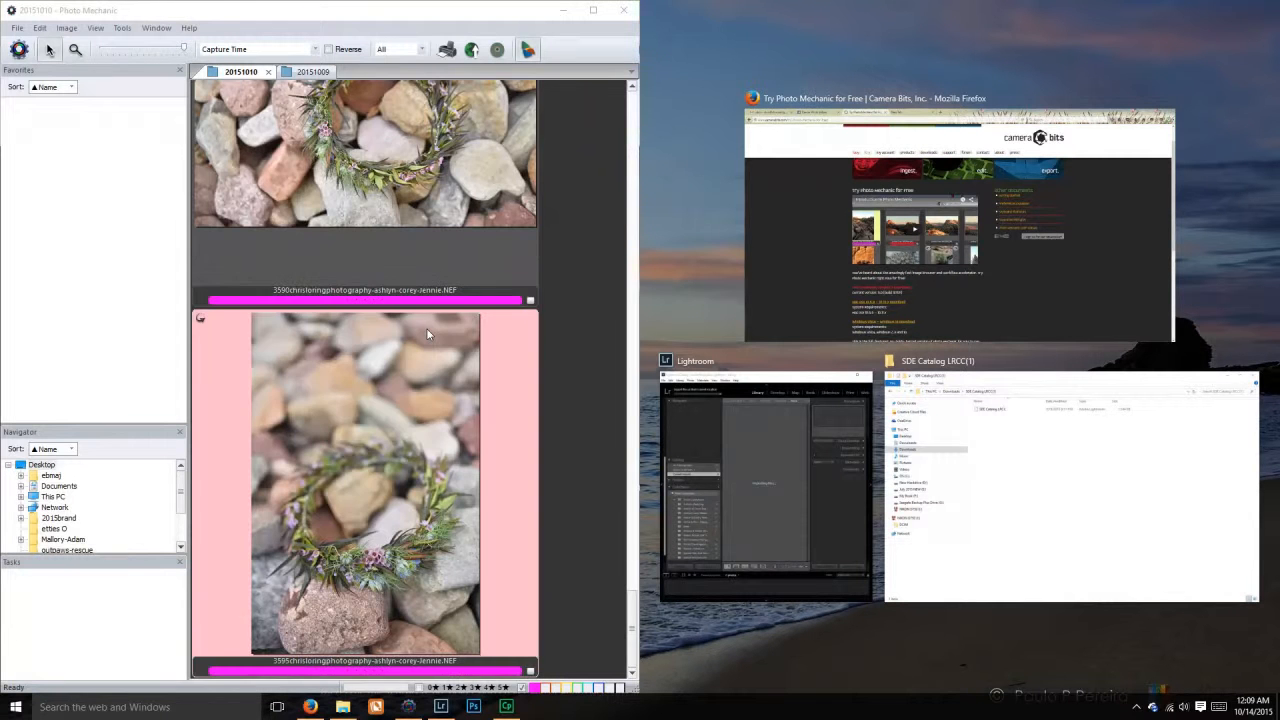
pyautogui.scroll(5, 390, 365)
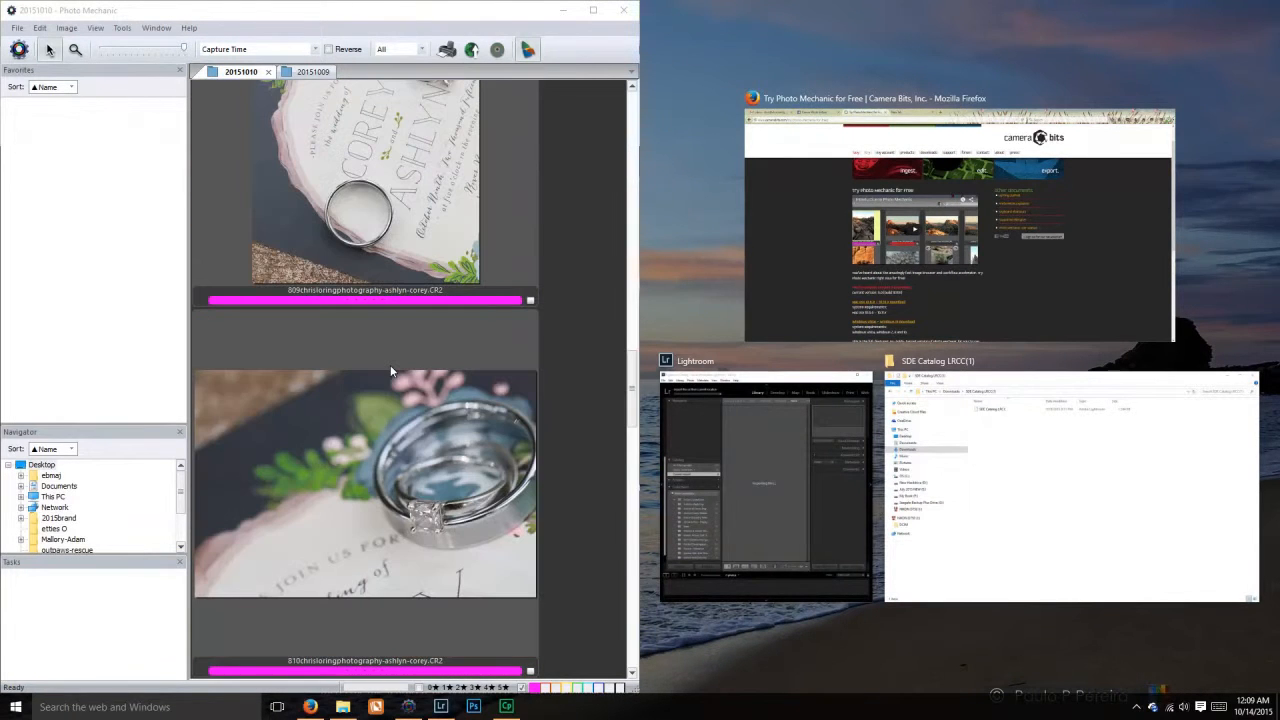
pyautogui.click(443, 355)
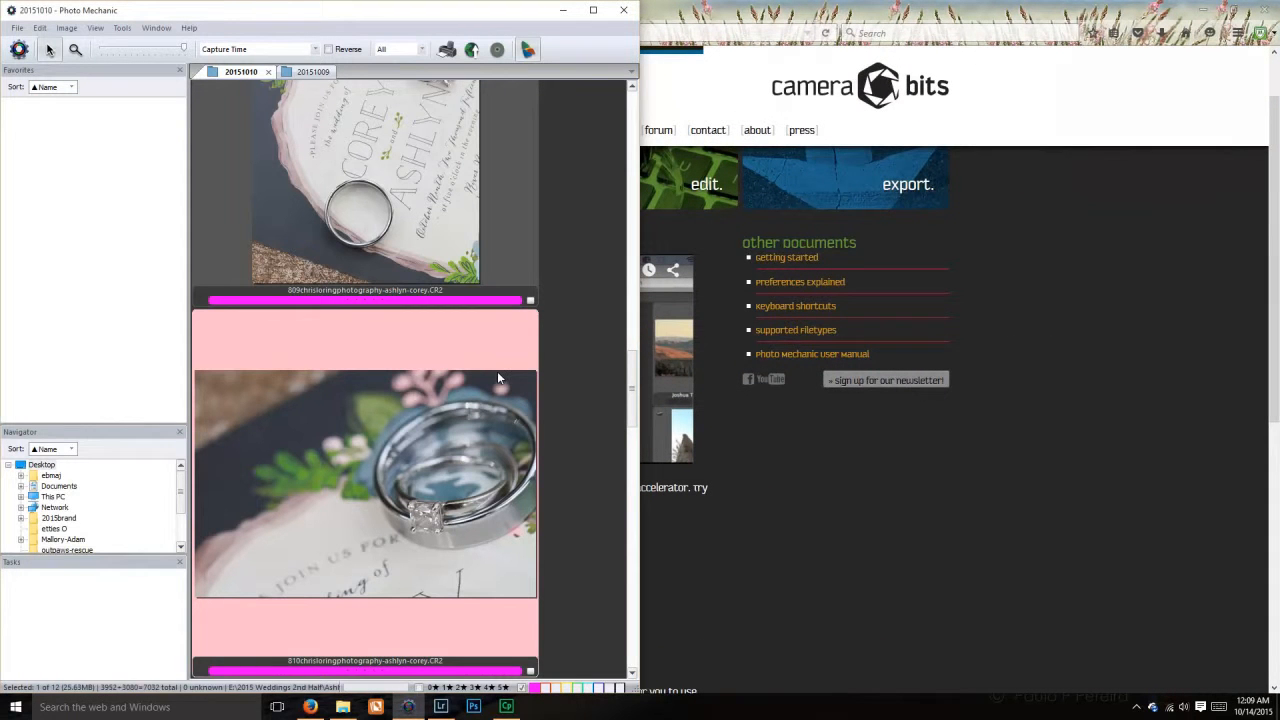
pyautogui.hotkey('ctrl', 'a')
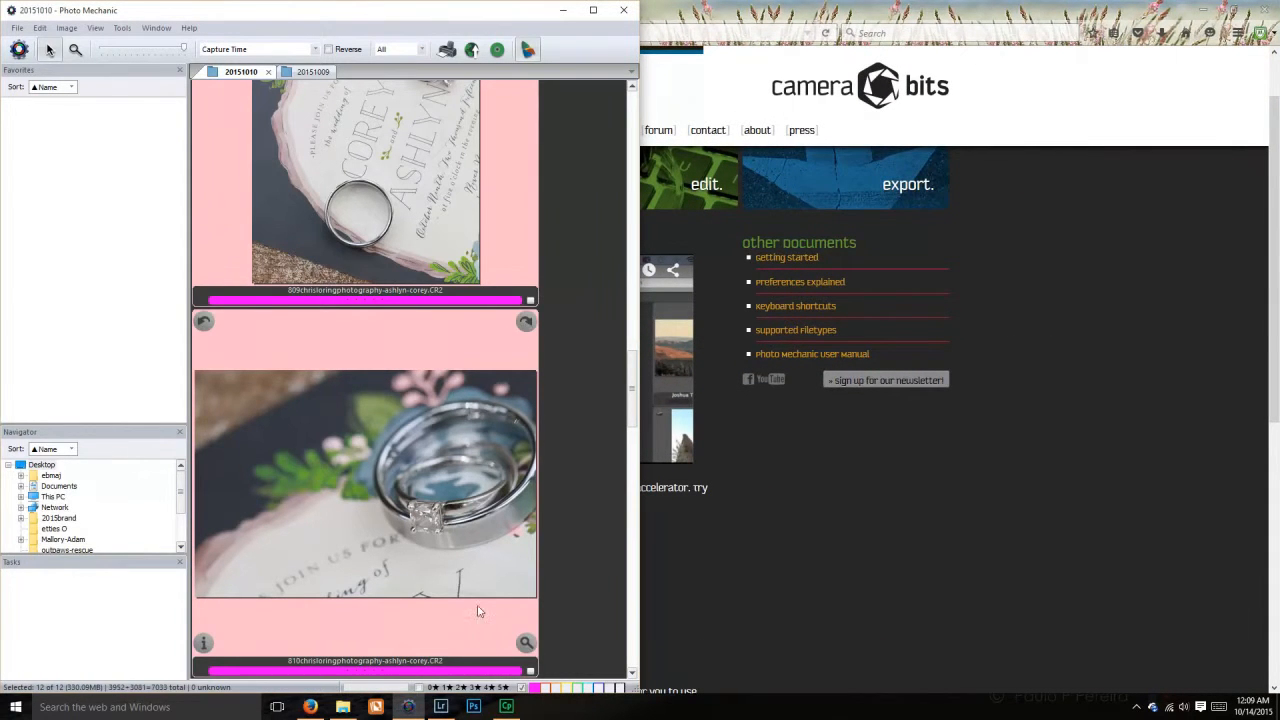
# Step: Bring up Lightroom beside Photo Mechanic, drop the selected magenta photos into its Library for import, and minimize Photo Mechanic
pyautogui.click(441, 706)
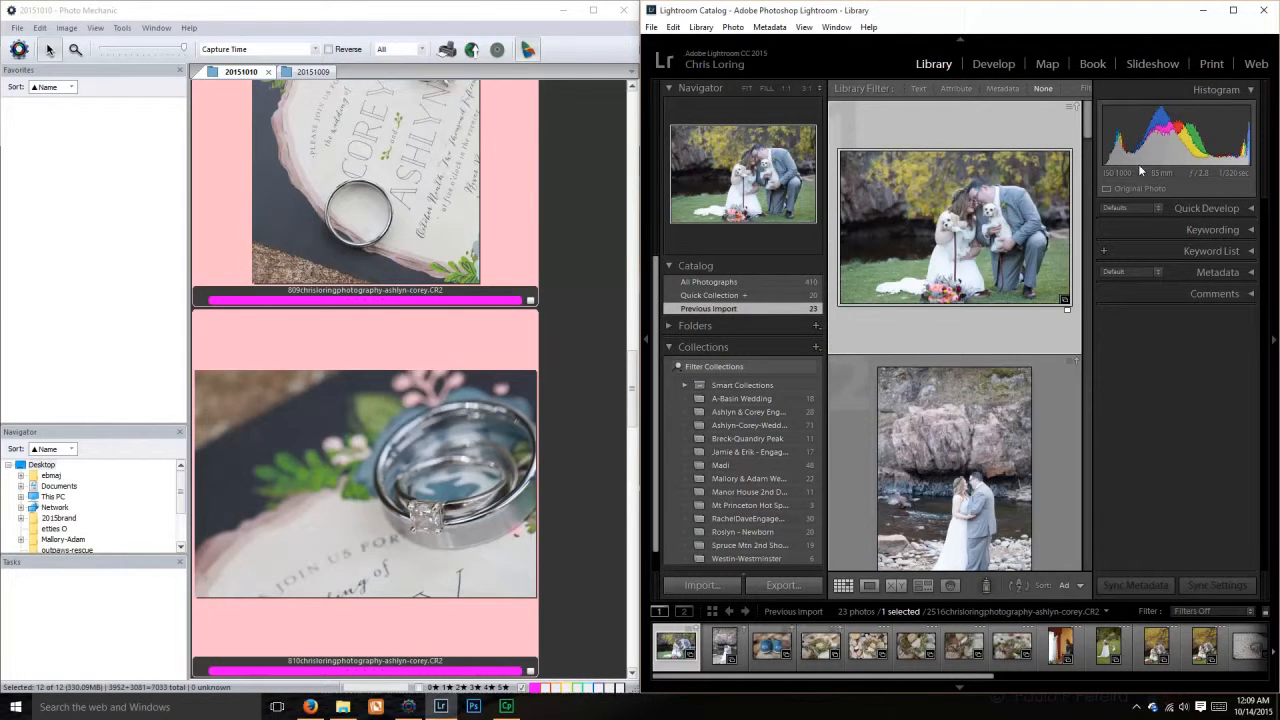
pyautogui.moveTo(424, 192); pyautogui.dragTo(881, 212)
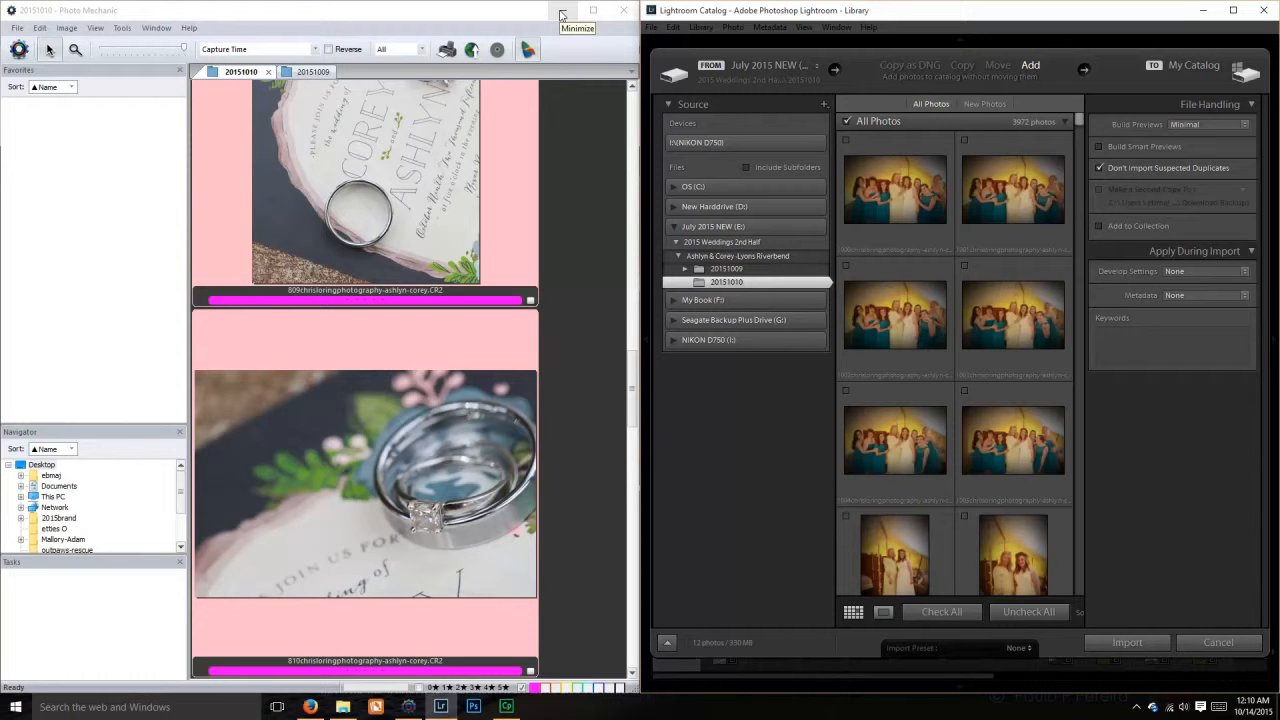
pyautogui.click(562, 12)
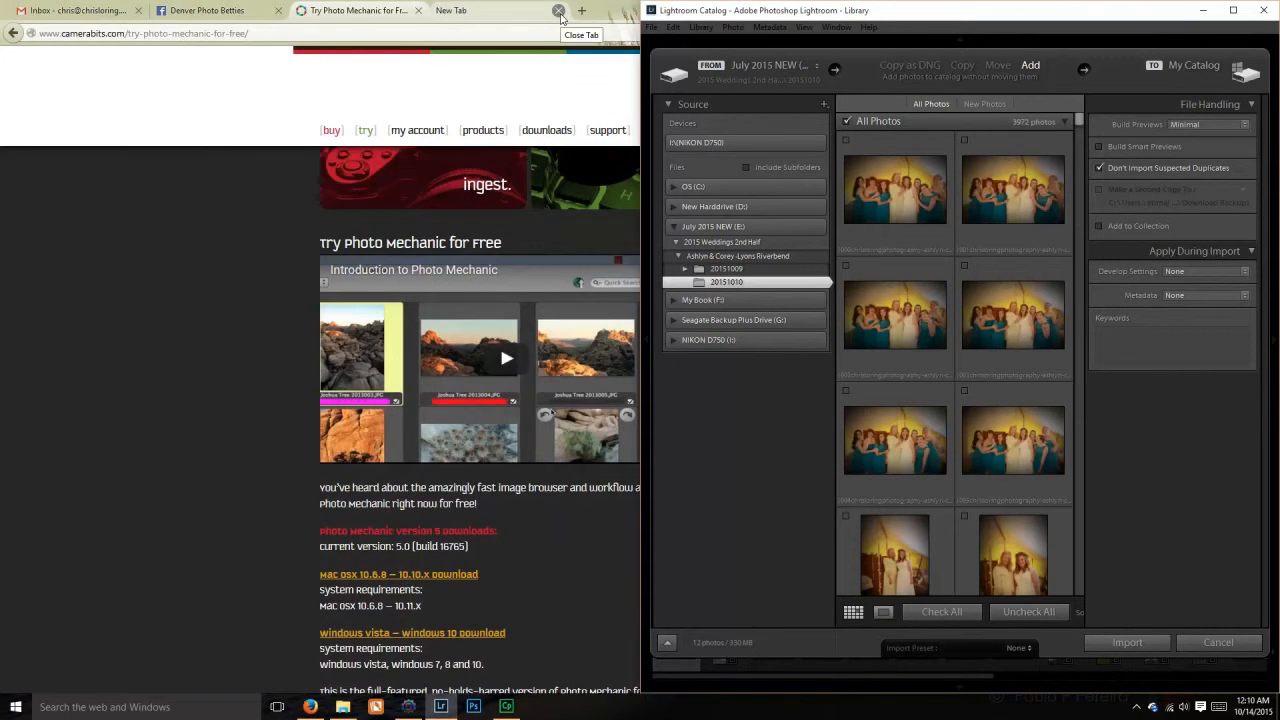